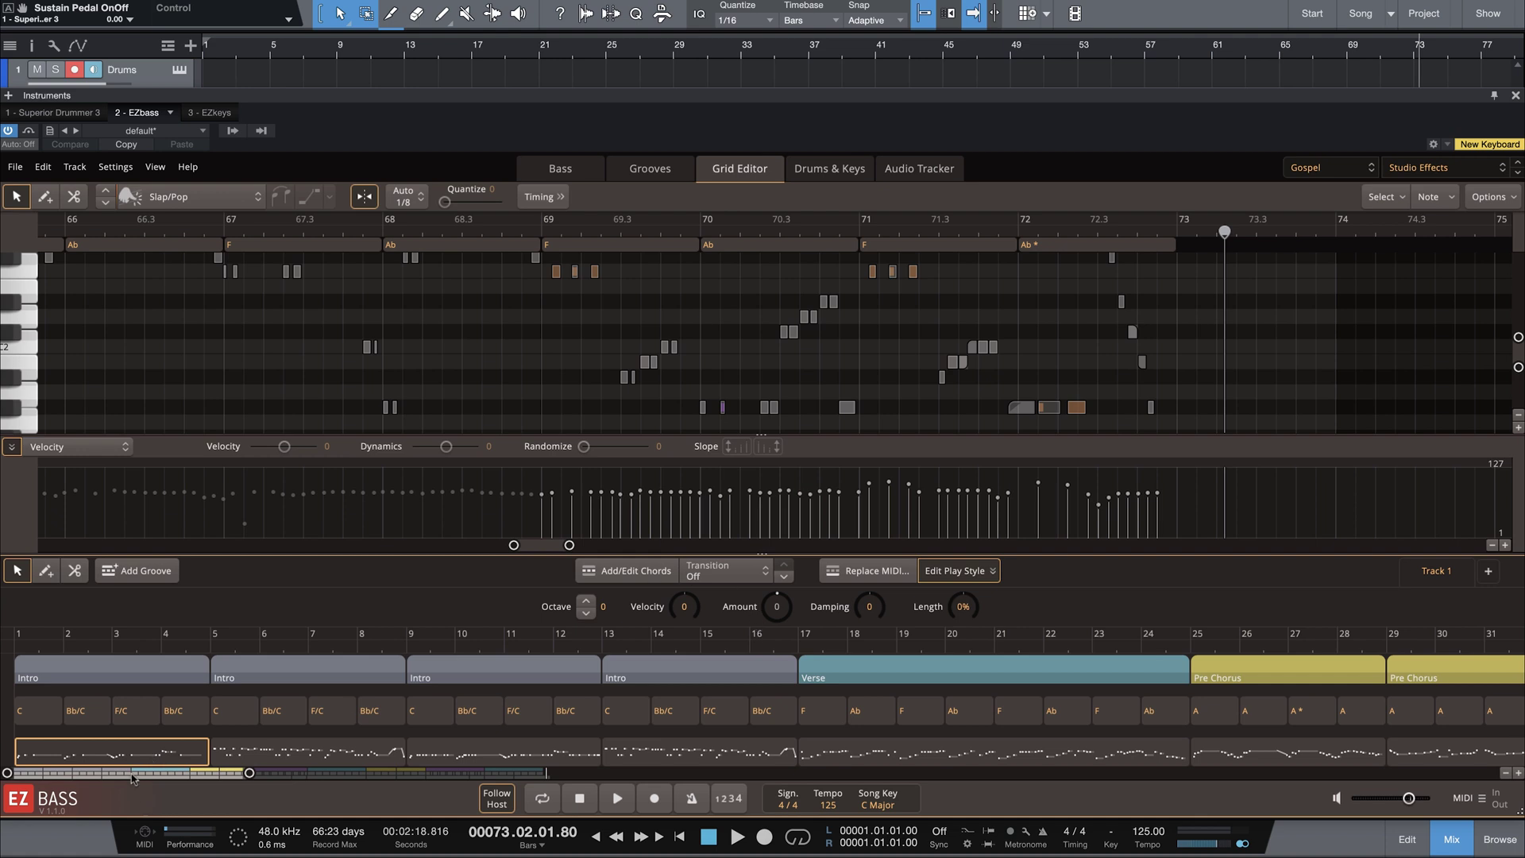
Show the start of the song in the grid, with the play style controls and the velocity lane collapsed
{"action": "left_click", "coordinate": [762, 571]}
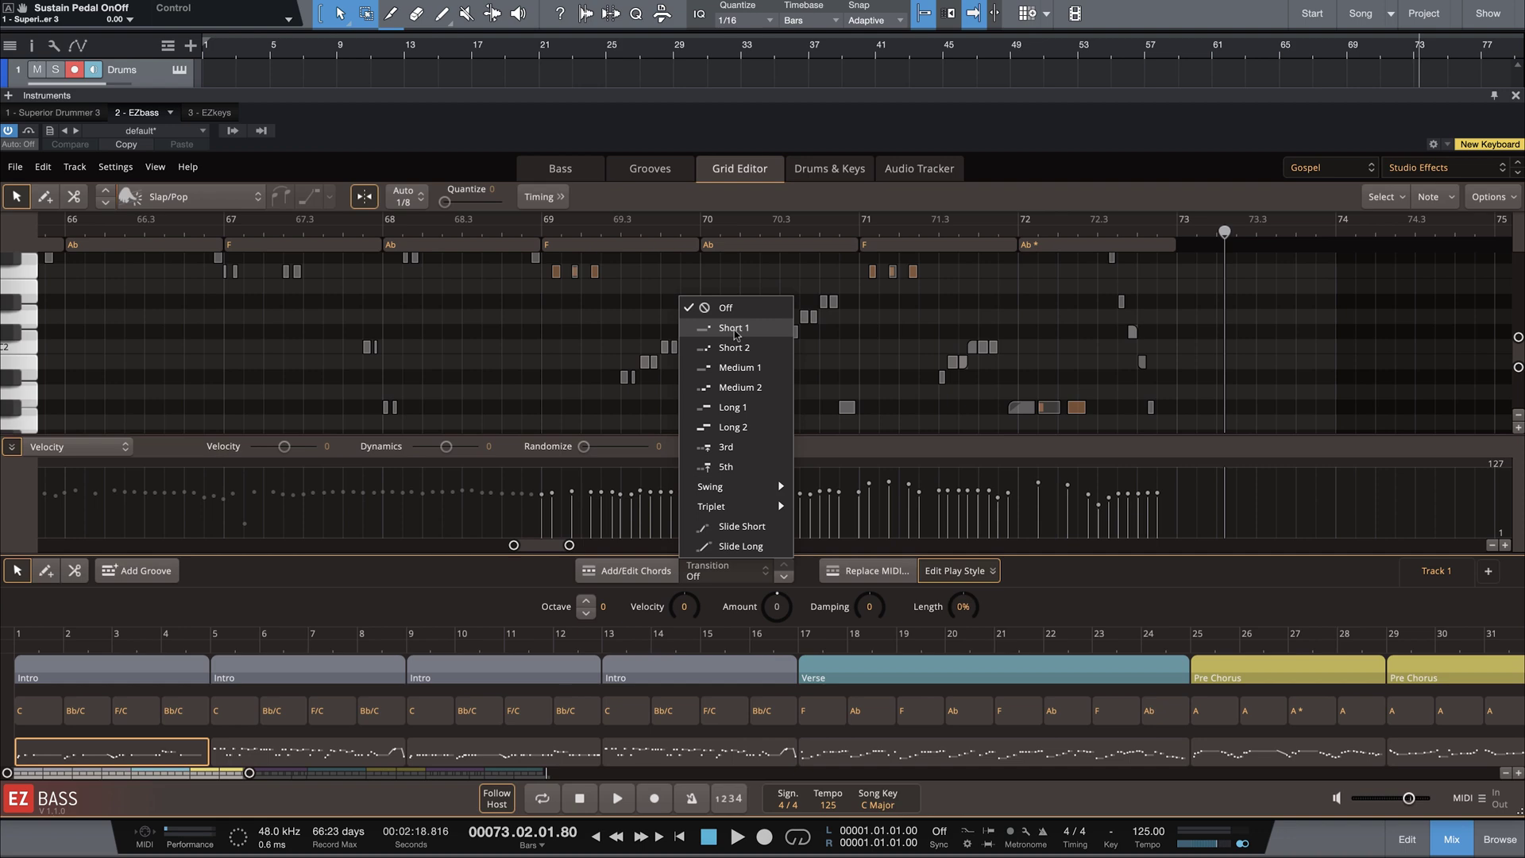
{"action": "key", "text": "Escape"}
{"action": "left_click_drag", "start_coordinate": [515, 531], "coordinate": [47, 531]}
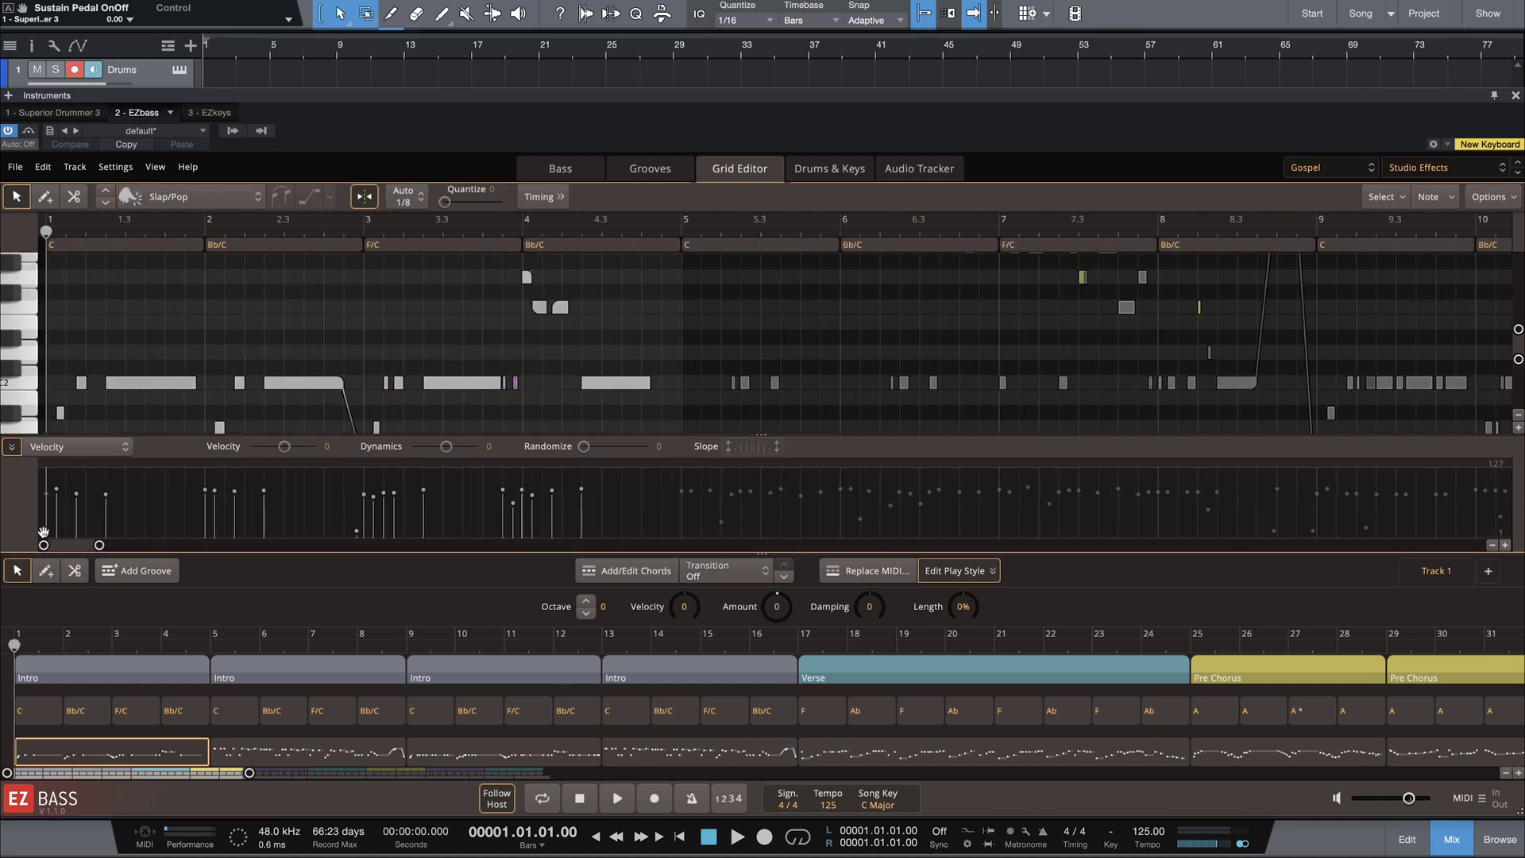
{"action": "left_click", "coordinate": [959, 582]}
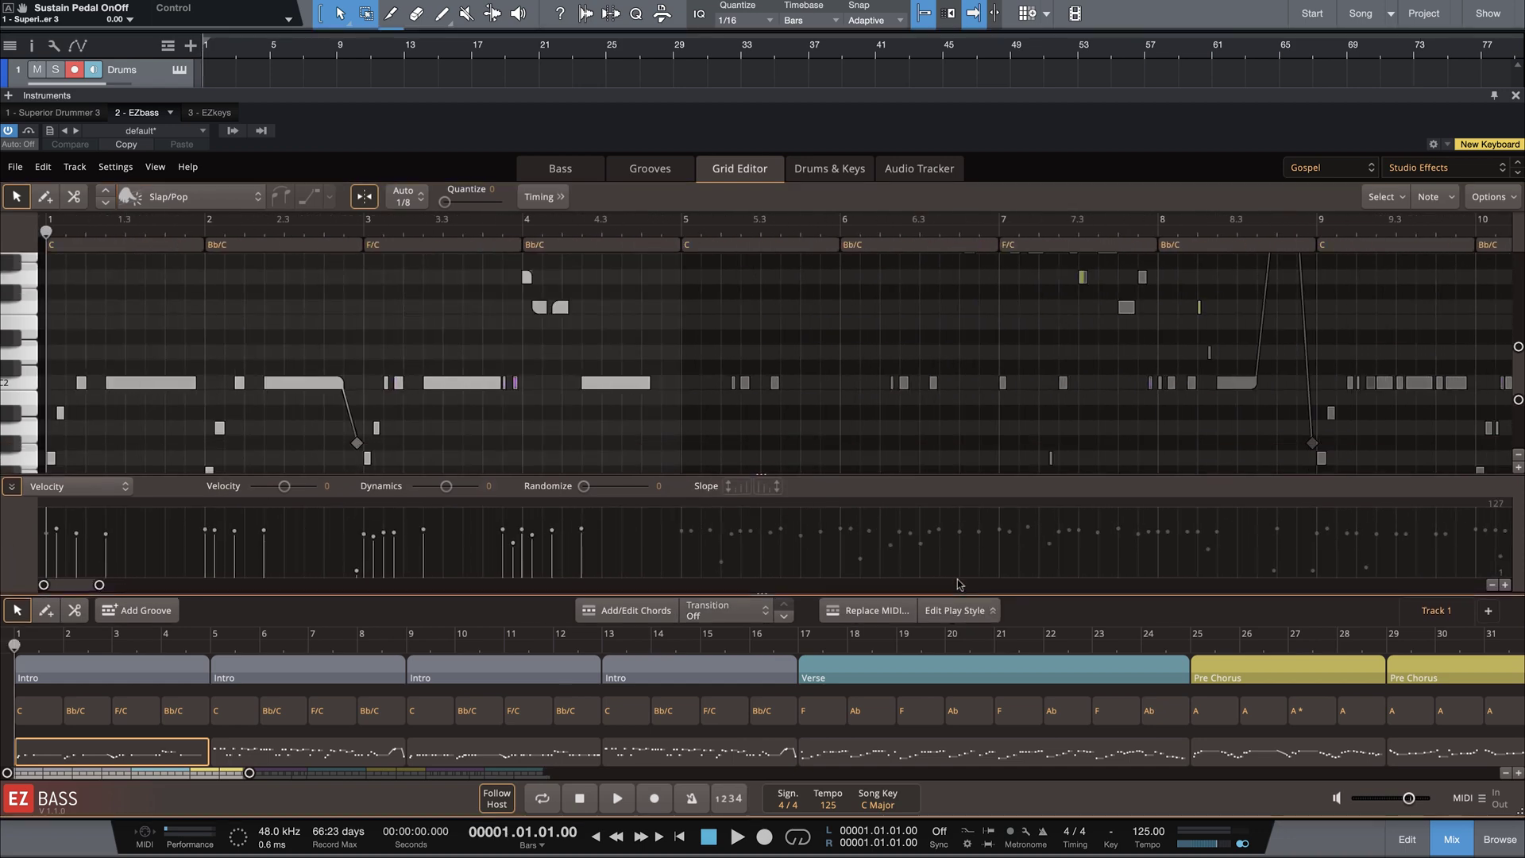
{"action": "scroll", "coordinate": [357, 429], "scroll_direction": "up", "scroll_amount": 1}
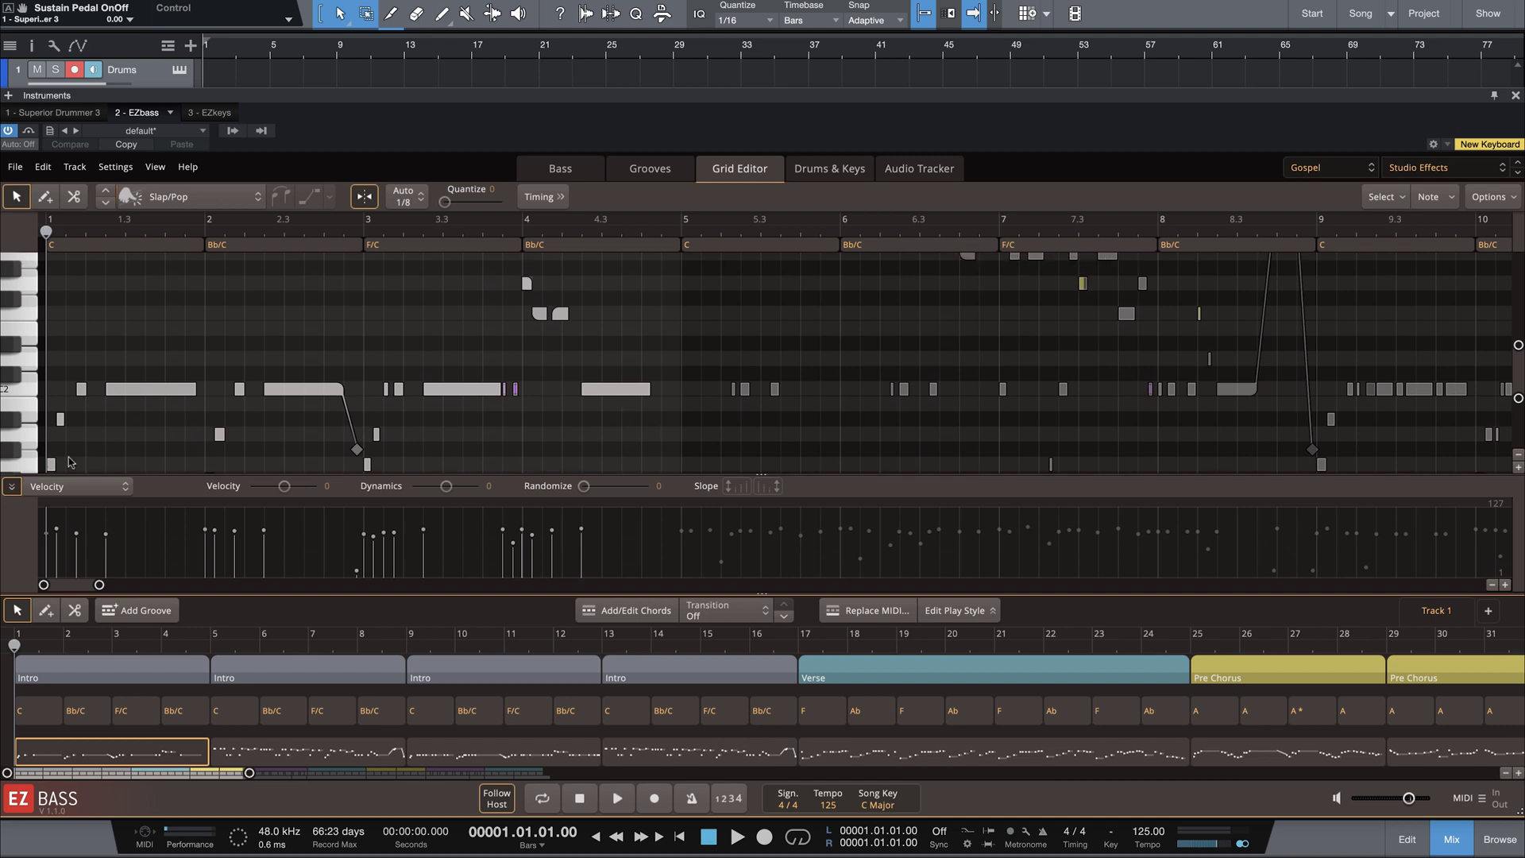
{"action": "left_click", "coordinate": [12, 487]}
{"action": "scroll", "coordinate": [397, 437], "scroll_direction": "up", "scroll_amount": 4}
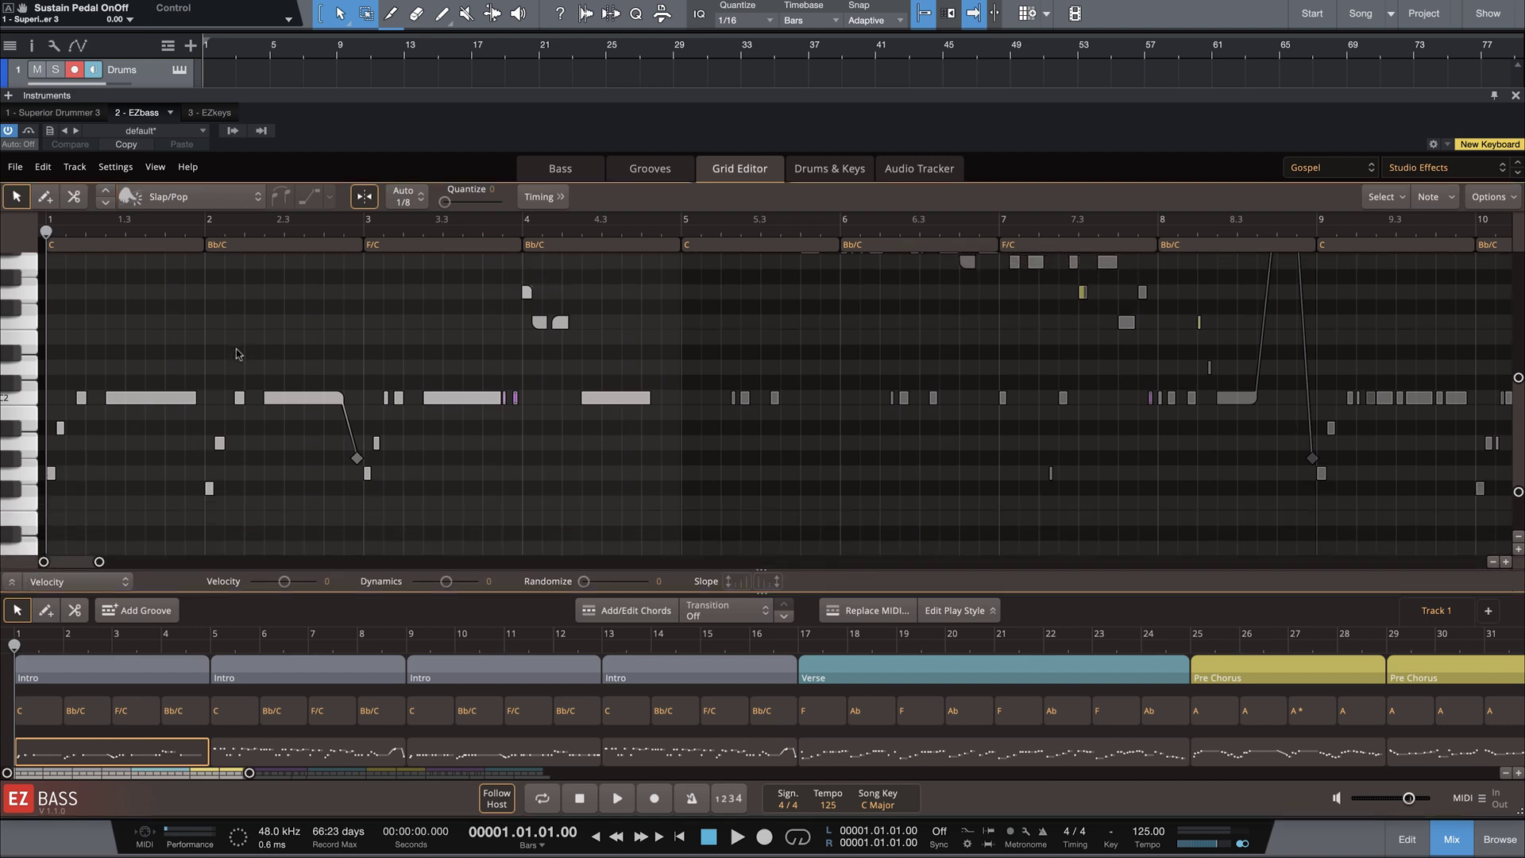
Try the Short 1 transition on the first Intro block
{"action": "left_click", "coordinate": [761, 610]}
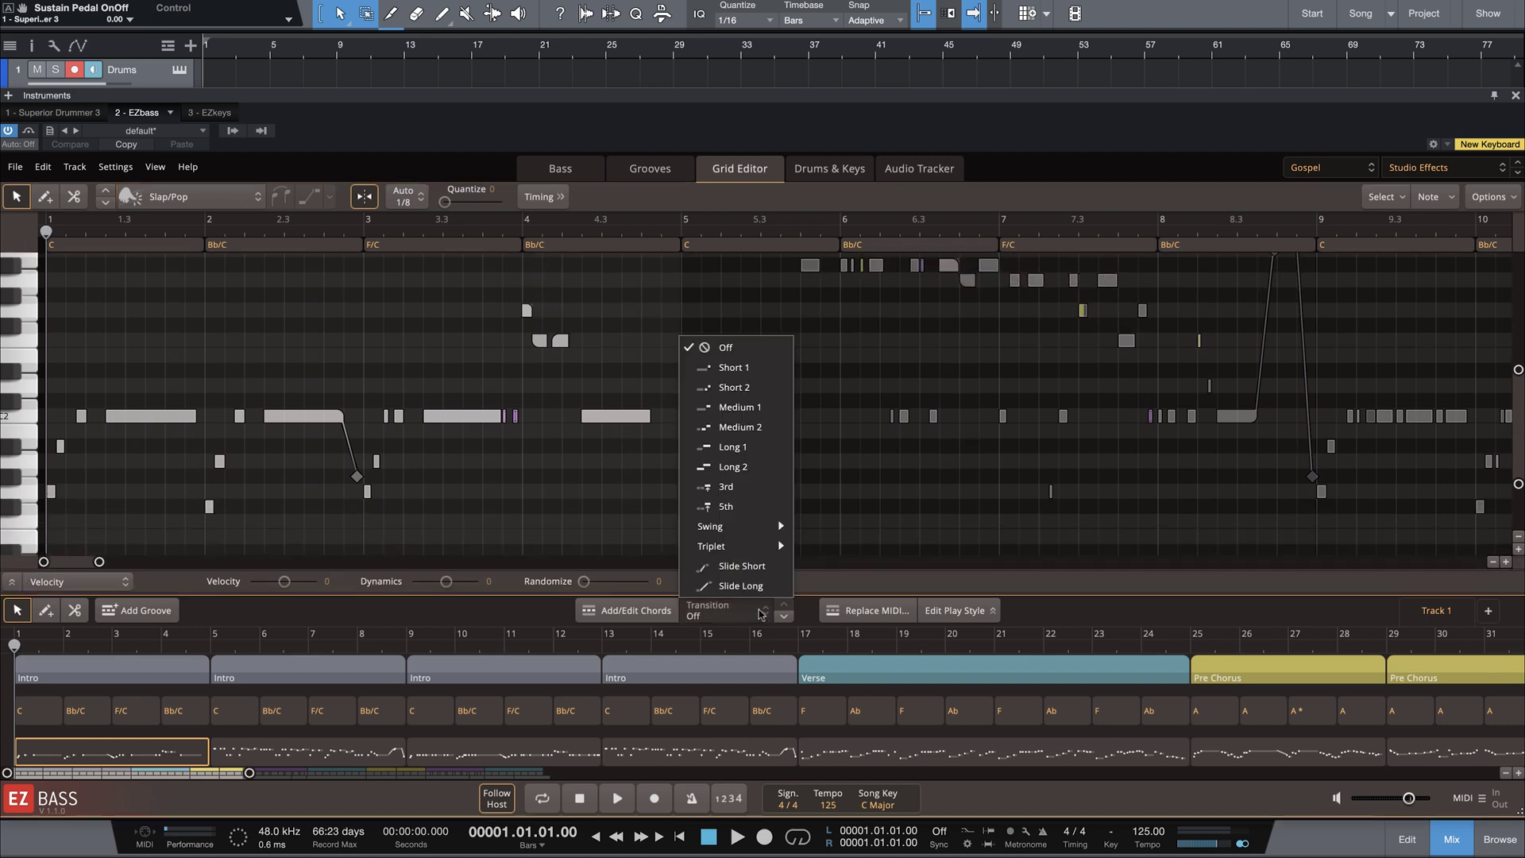
{"action": "left_click", "coordinate": [734, 368]}
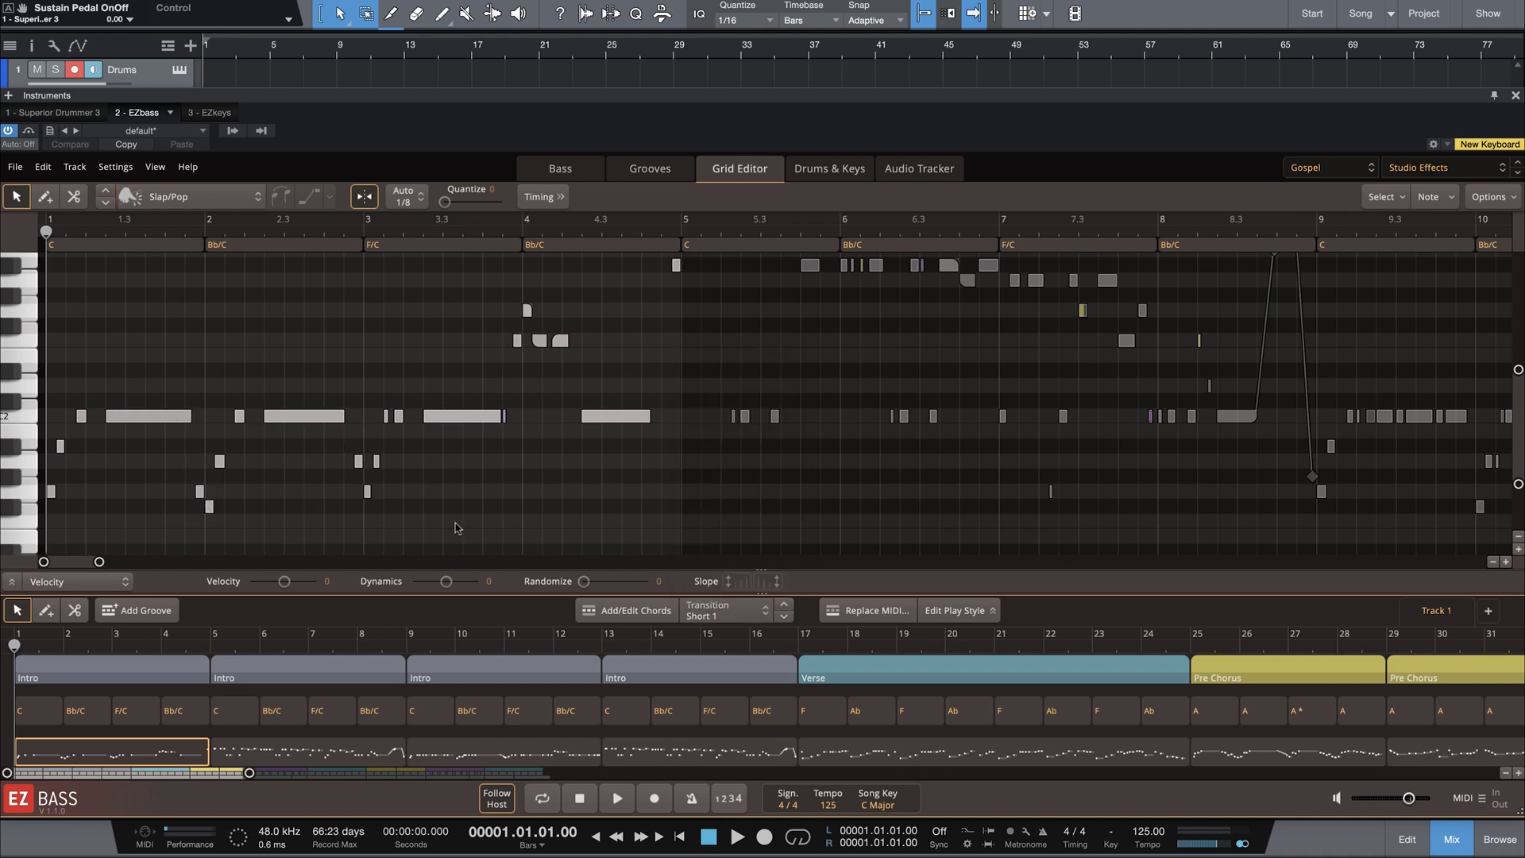
{"action": "left_click", "coordinate": [739, 610]}
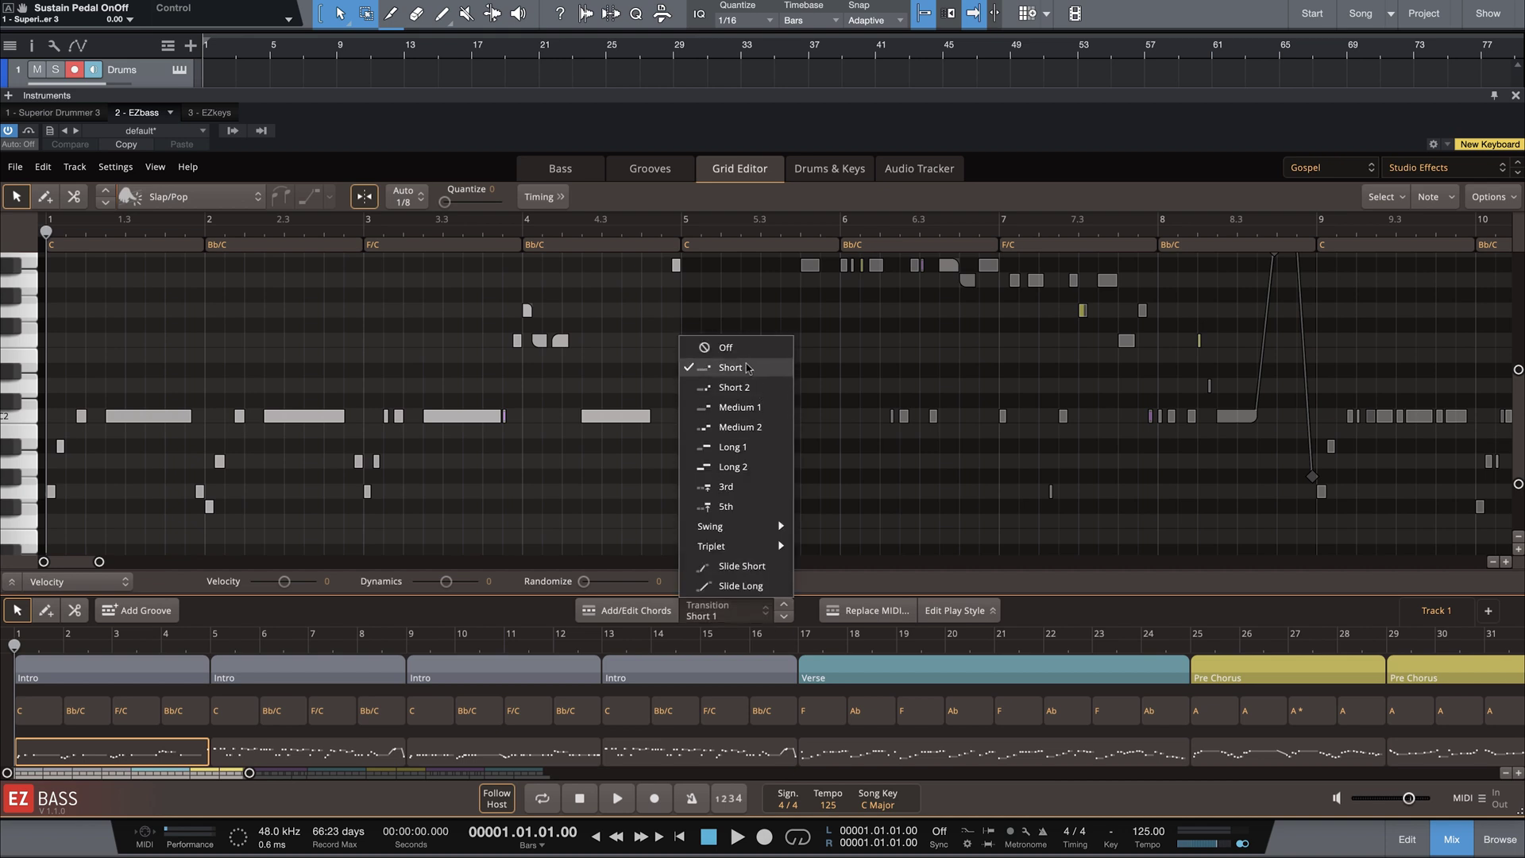
{"action": "left_click", "coordinate": [723, 349]}
Set the host loop from bar 1 to bar 5, enable looping and start playback
{"action": "left_click_drag", "start_coordinate": [271, 38], "coordinate": [205, 33]}
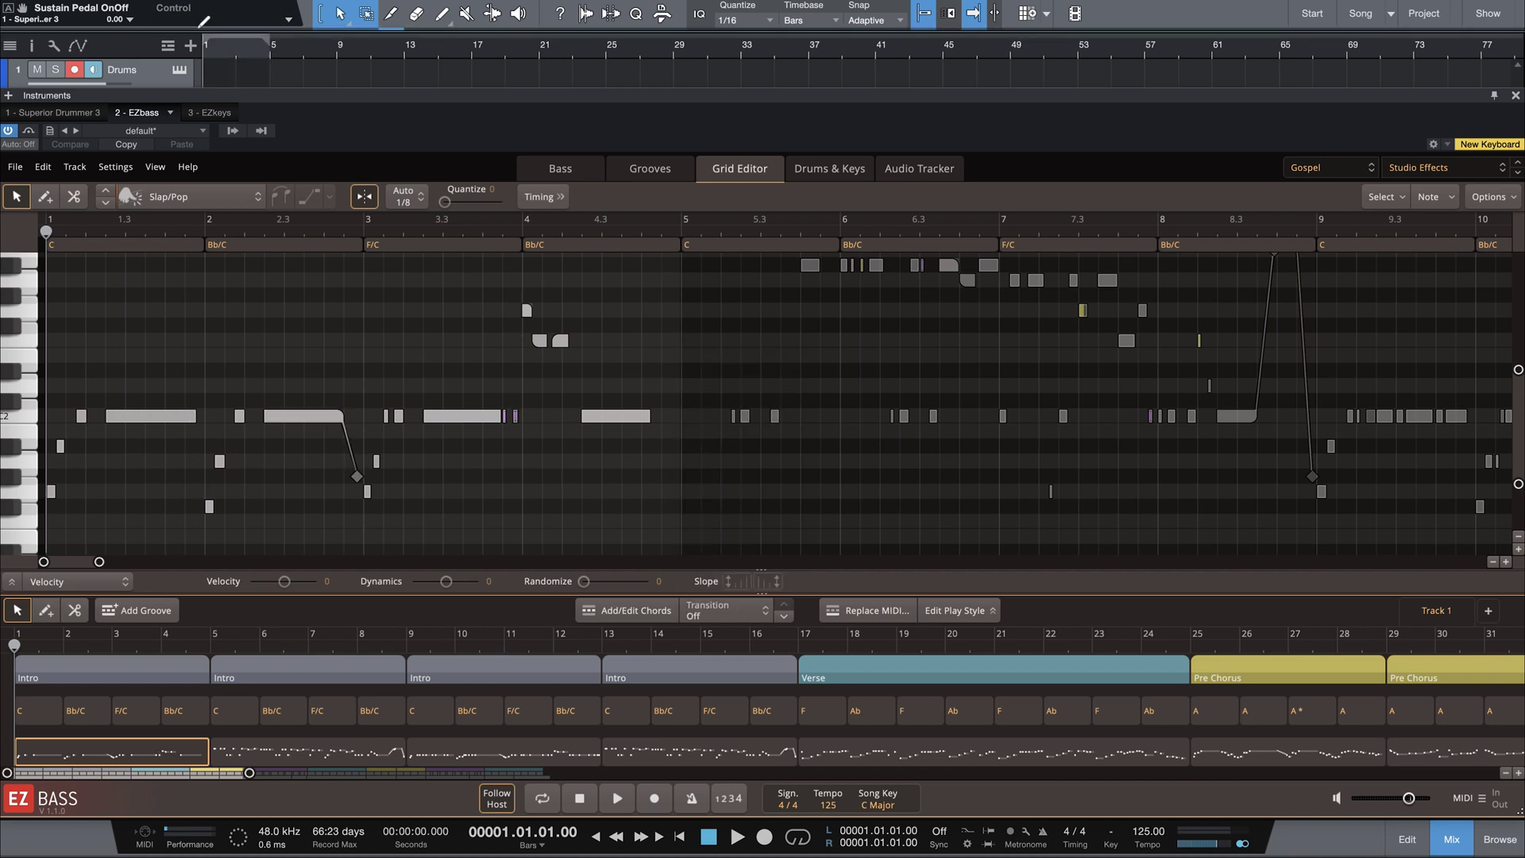
{"action": "key", "text": "/"}
{"action": "left_click", "coordinate": [617, 798]}
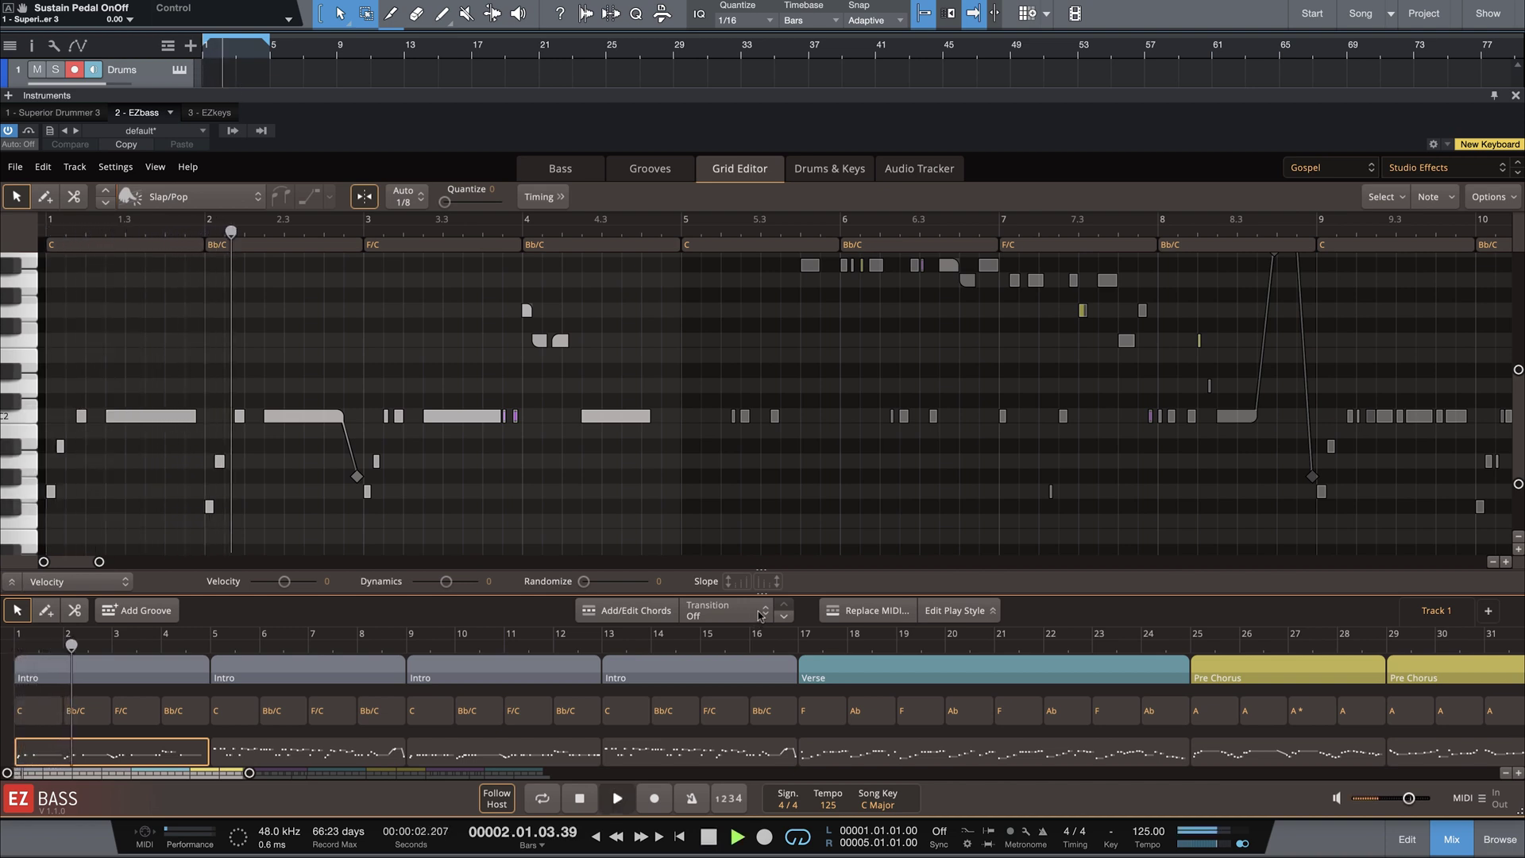
Apply the Short 1 transition to the first Intro block during playback and stop after listening
{"action": "left_click", "coordinate": [761, 616]}
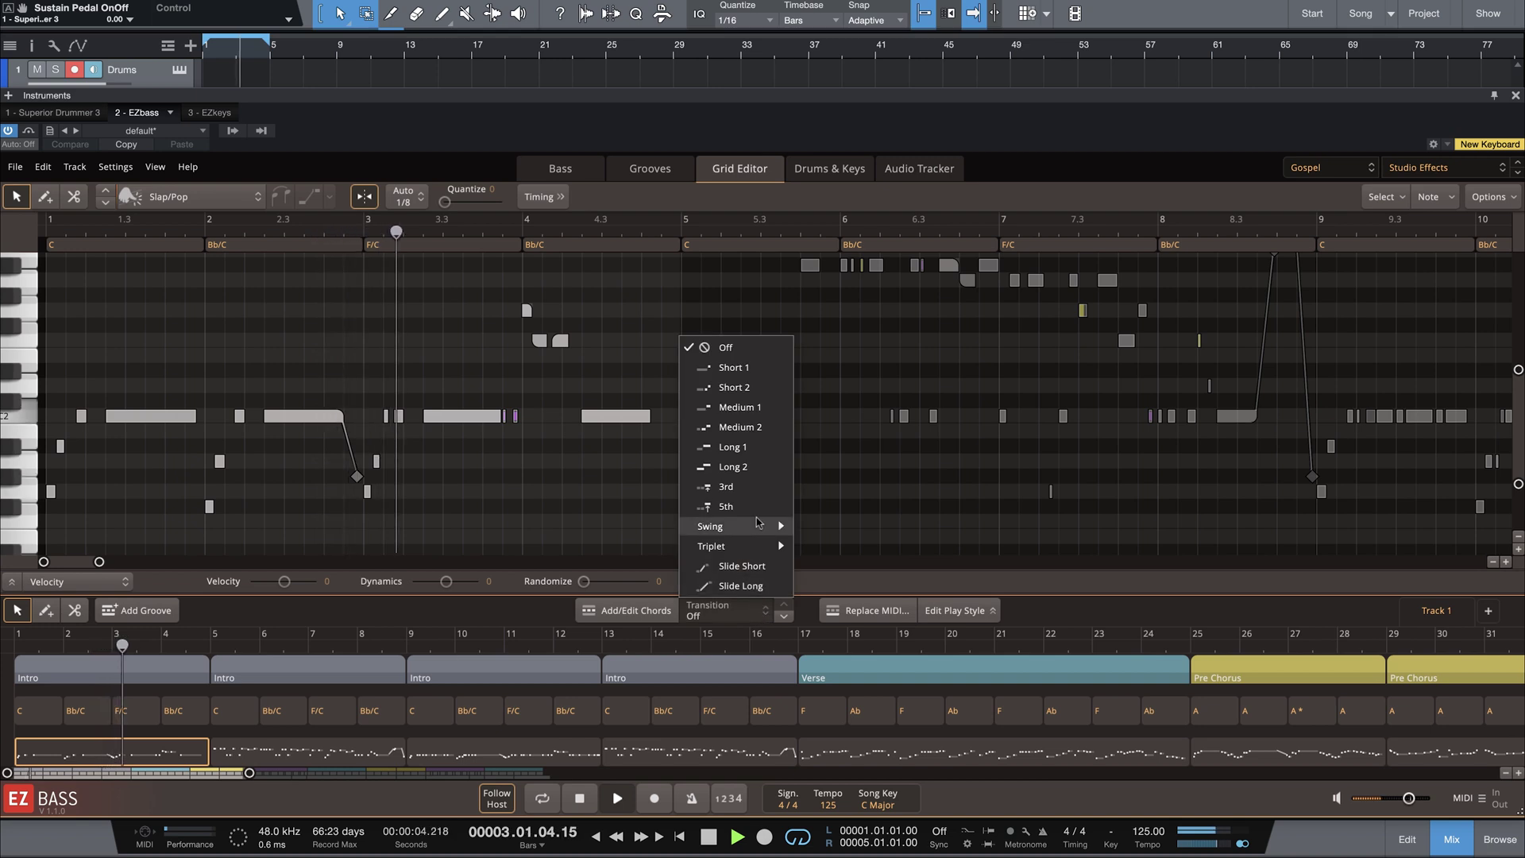
{"action": "left_click", "coordinate": [755, 369]}
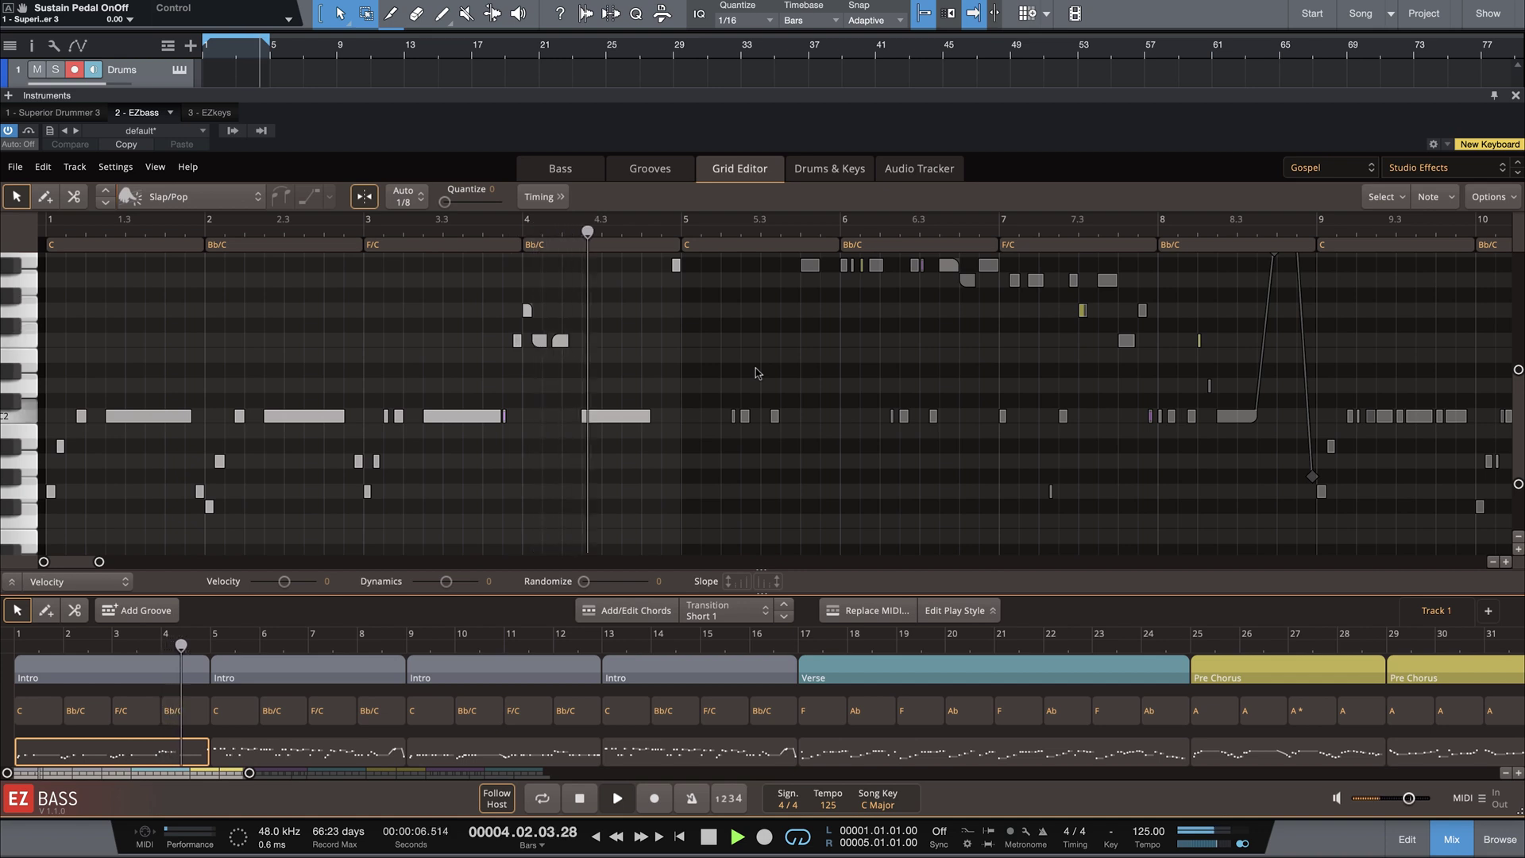
{"action": "key", "text": "space"}
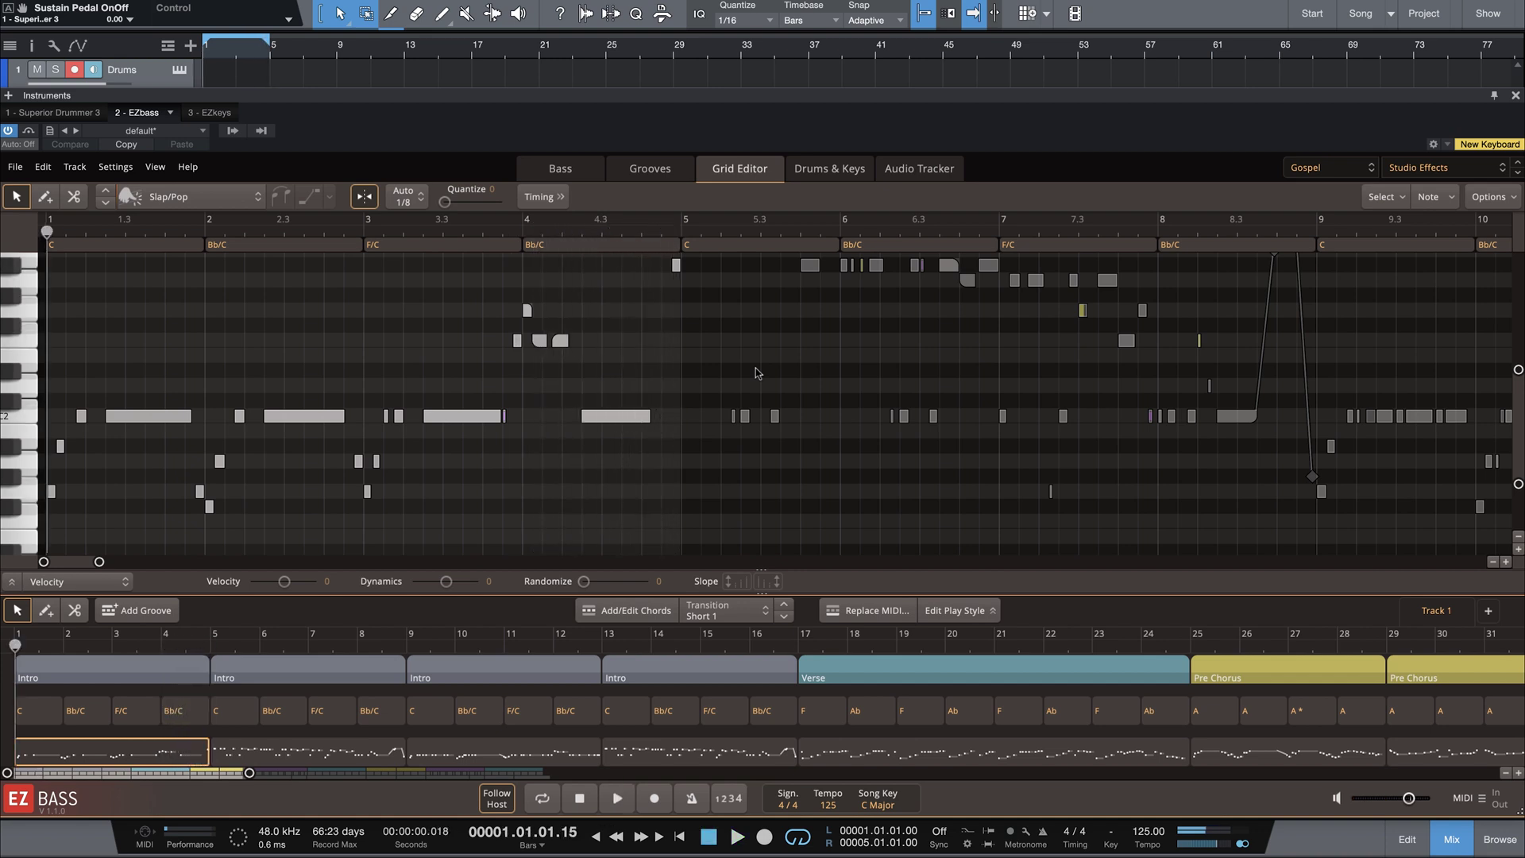
Apply the Short 1 transition to the third Intro block, starting at bar 9
{"action": "left_click", "coordinate": [452, 761]}
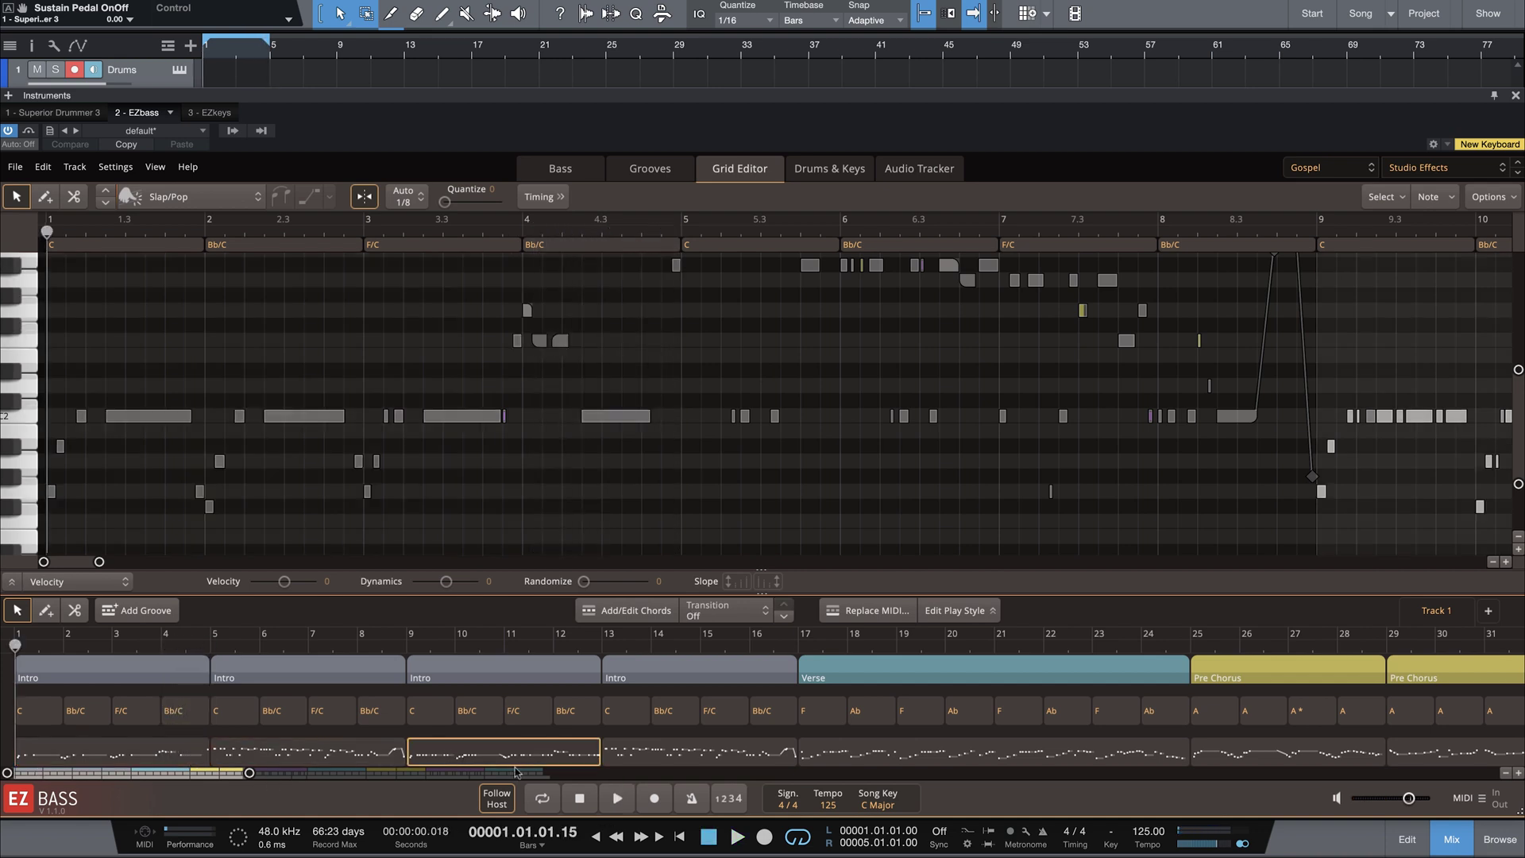
{"action": "left_click", "coordinate": [715, 611]}
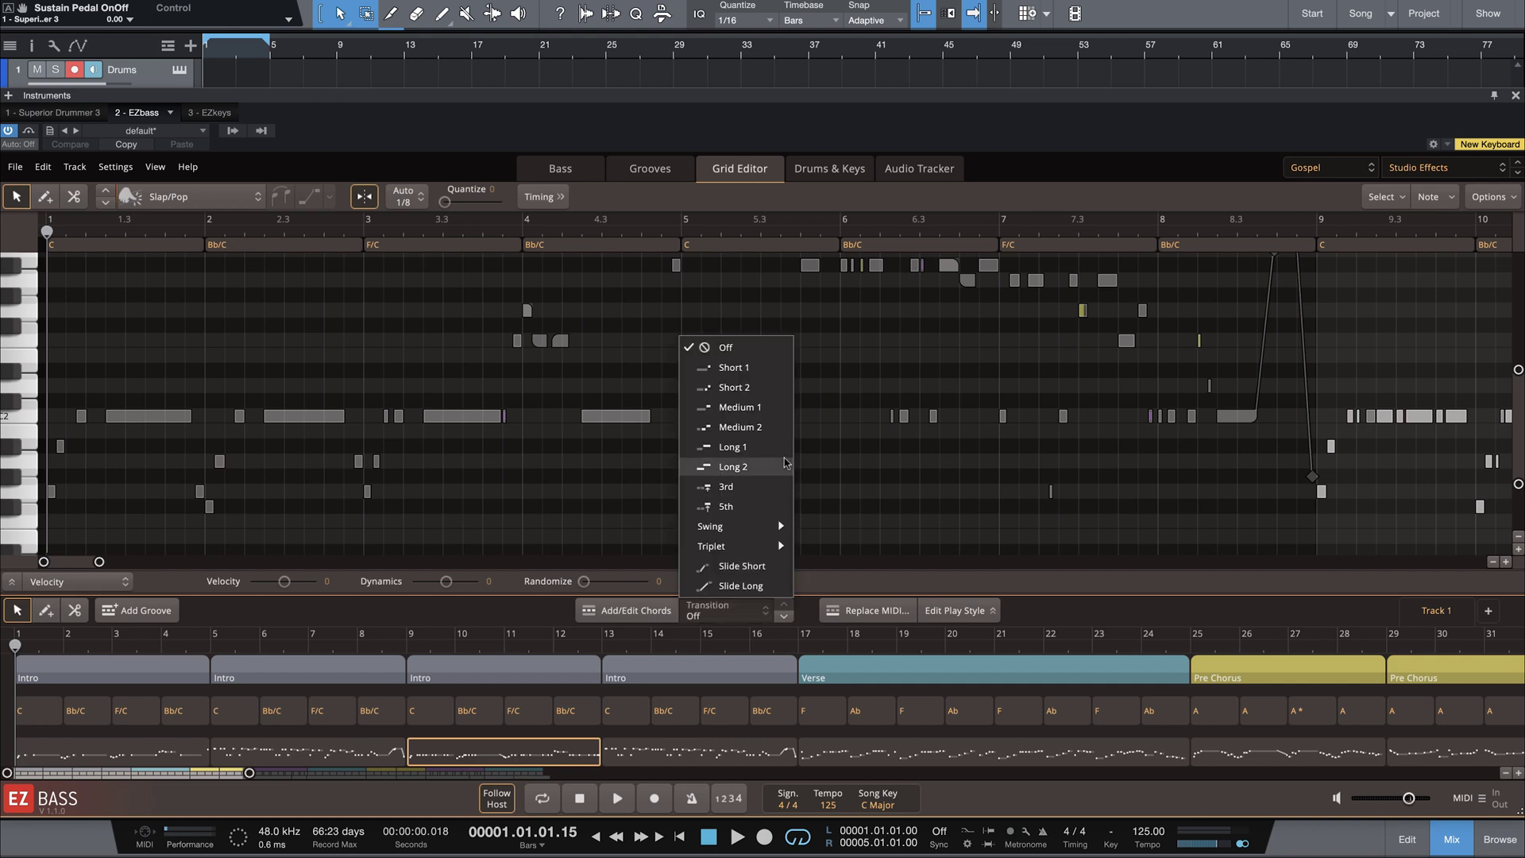
{"action": "left_click", "coordinate": [767, 370]}
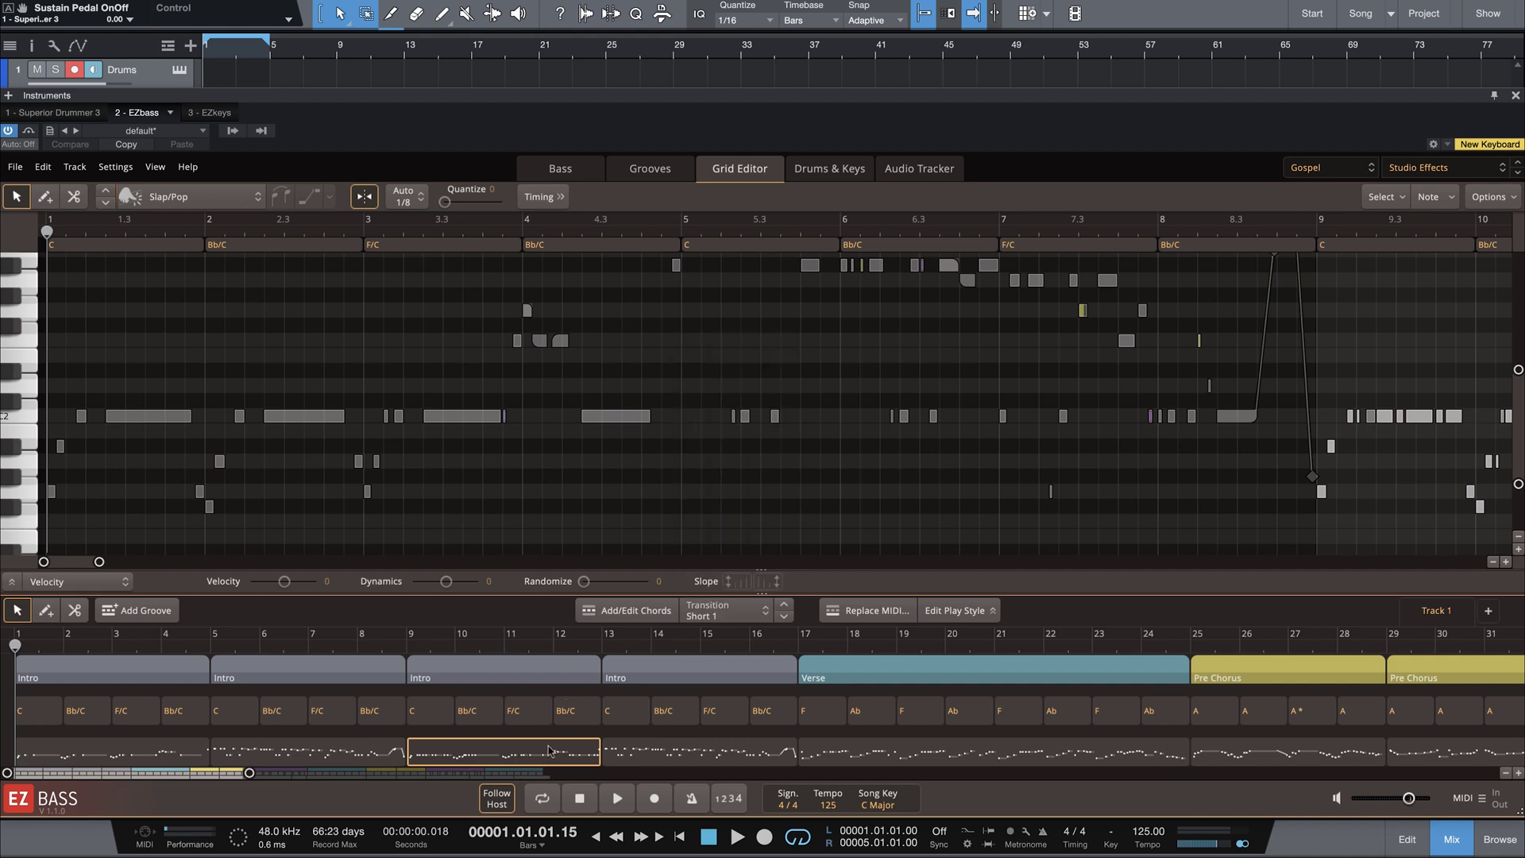
Try the Short 2 transition on the whole Verse block starting at bar 17
{"action": "left_click", "coordinate": [913, 751]}
{"action": "left_click_drag", "start_coordinate": [247, 773], "coordinate": [306, 775]}
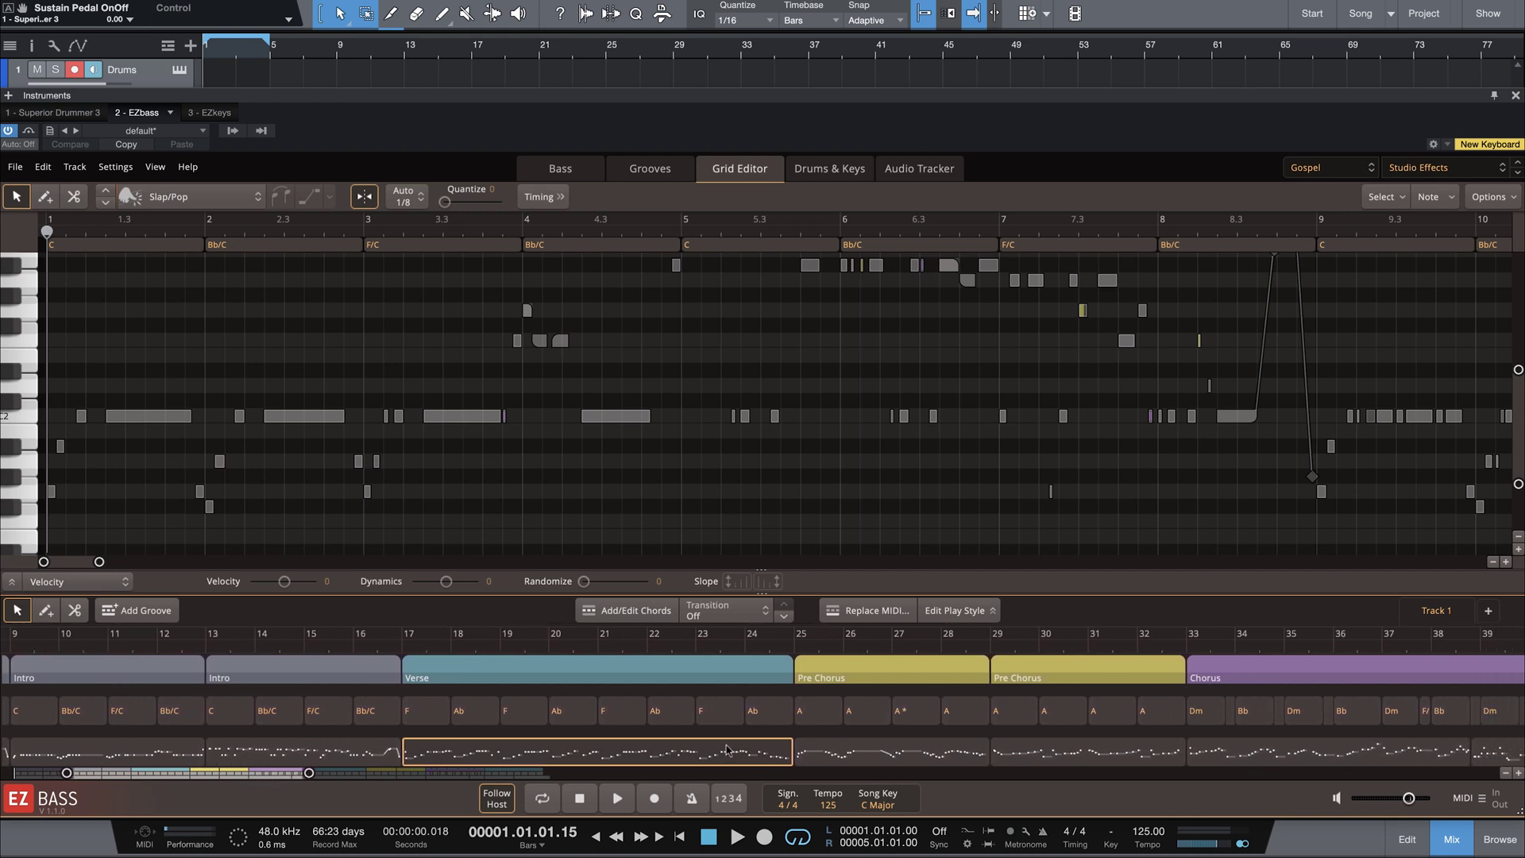
{"action": "left_click", "coordinate": [743, 619]}
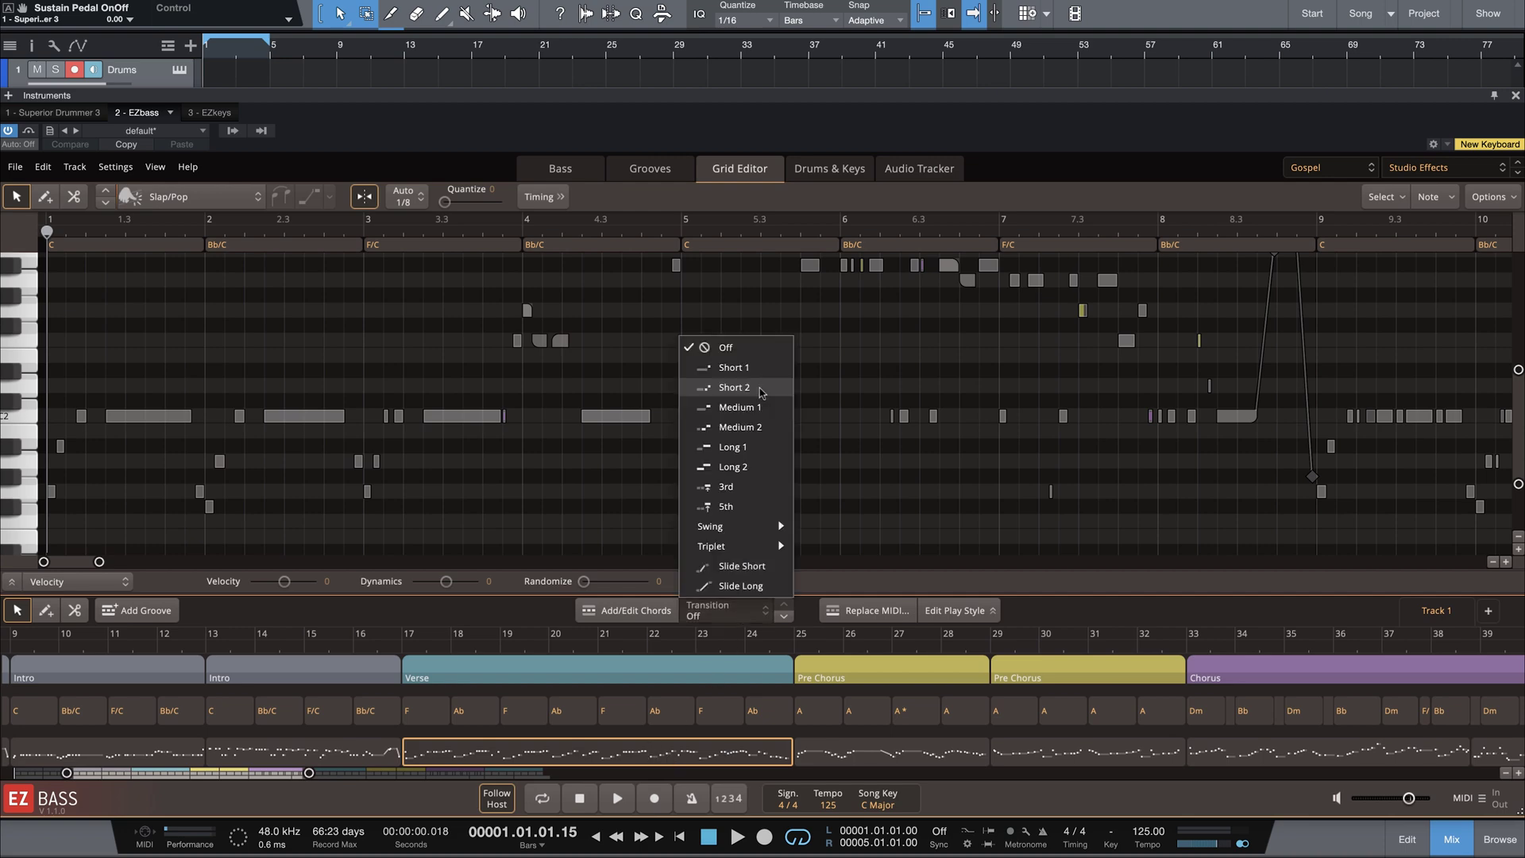
{"action": "left_click", "coordinate": [734, 388]}
{"action": "left_click", "coordinate": [474, 54]}
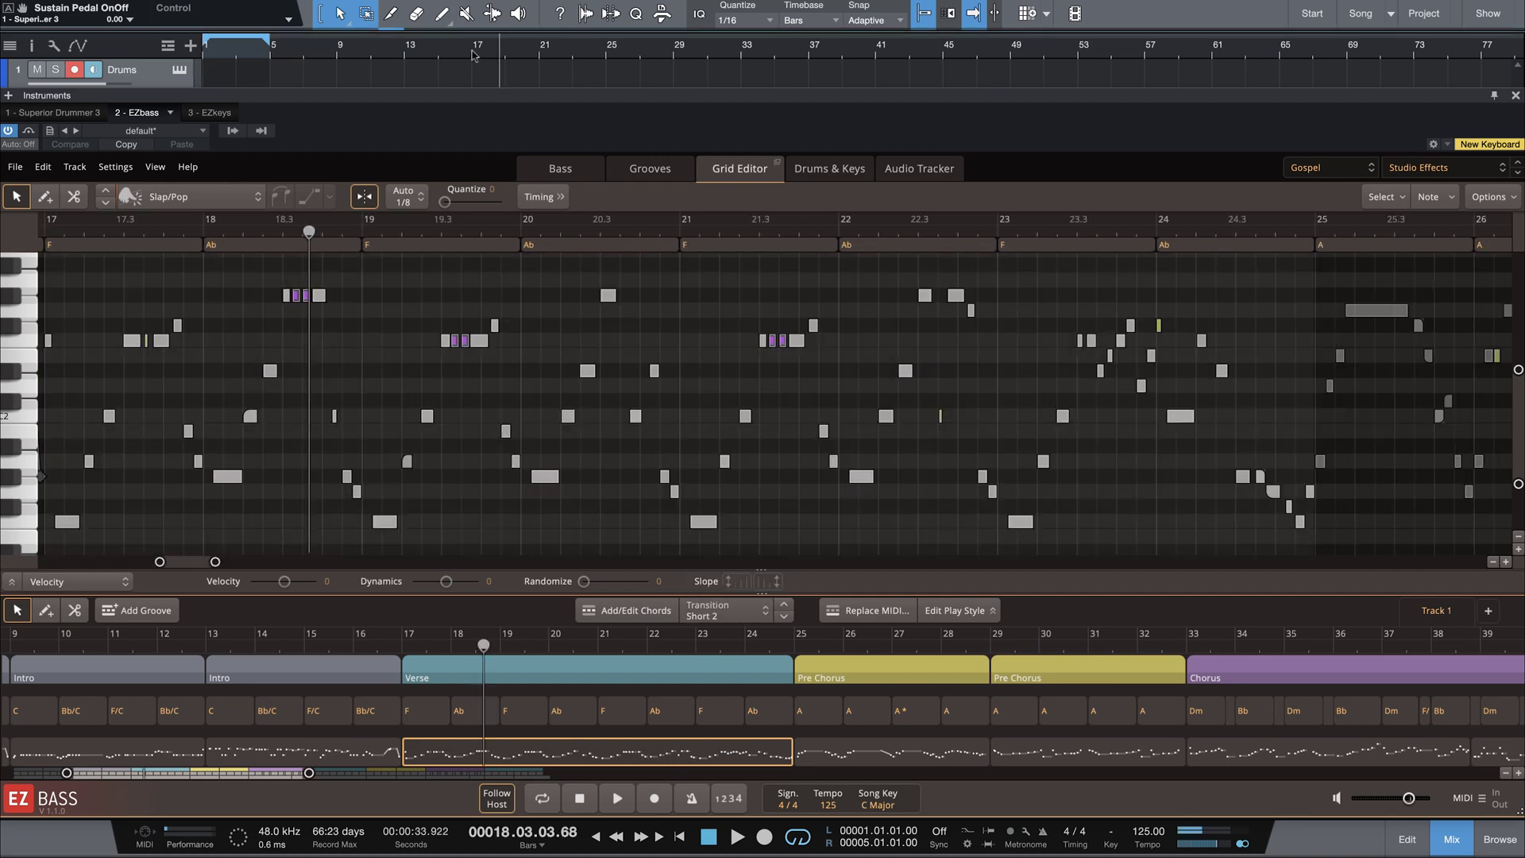
{"action": "left_click", "coordinate": [723, 619]}
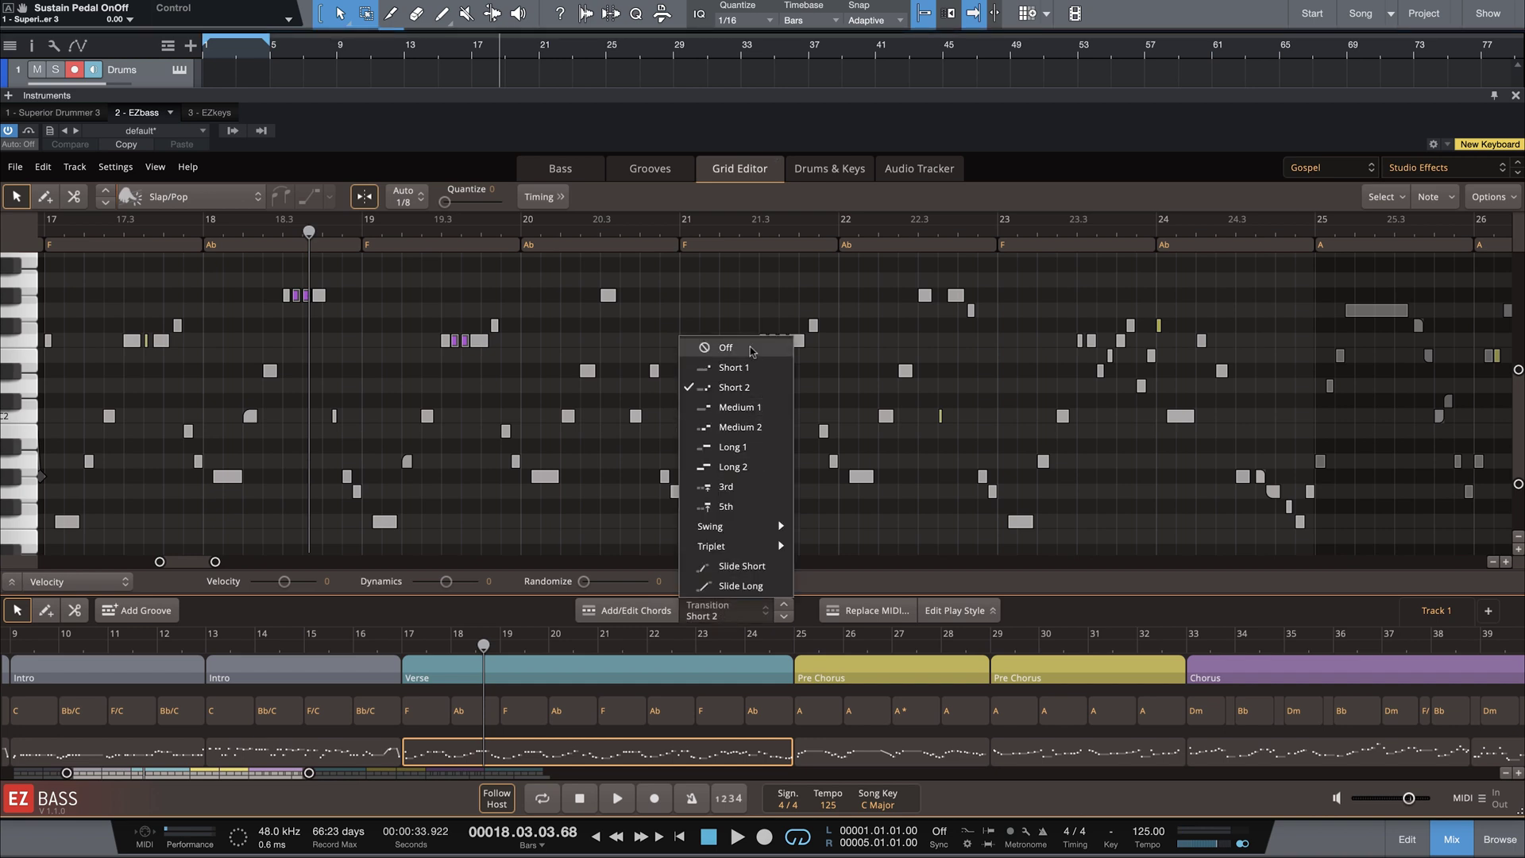
{"action": "left_click", "coordinate": [752, 348]}
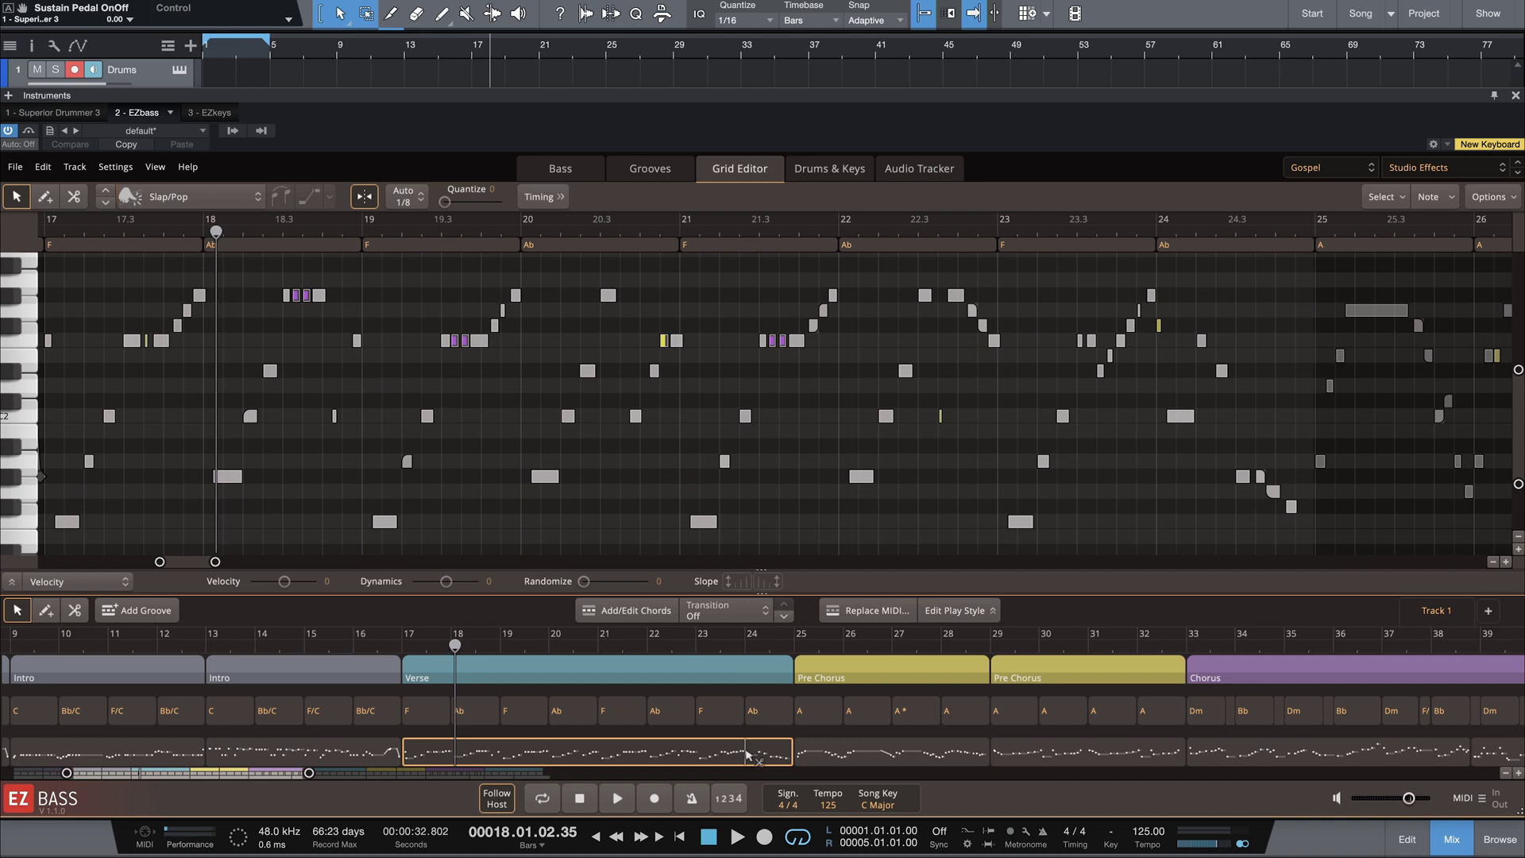
Apply the Short 2 transition only to the separate one-bar block at bar 24, the end of the Verse
{"action": "left_click", "coordinate": [765, 763]}
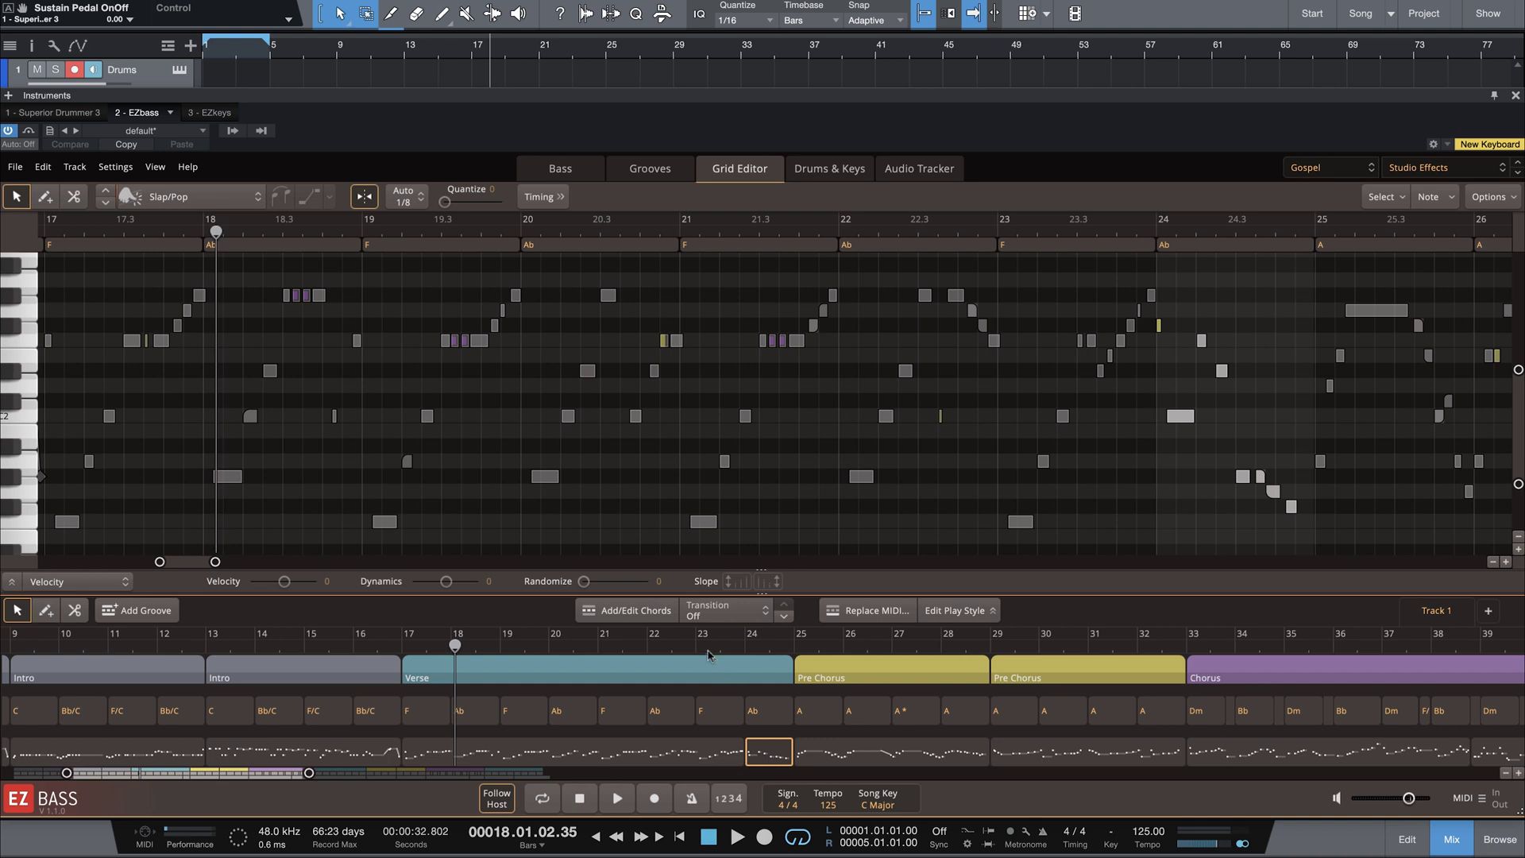
{"action": "left_click", "coordinate": [734, 616]}
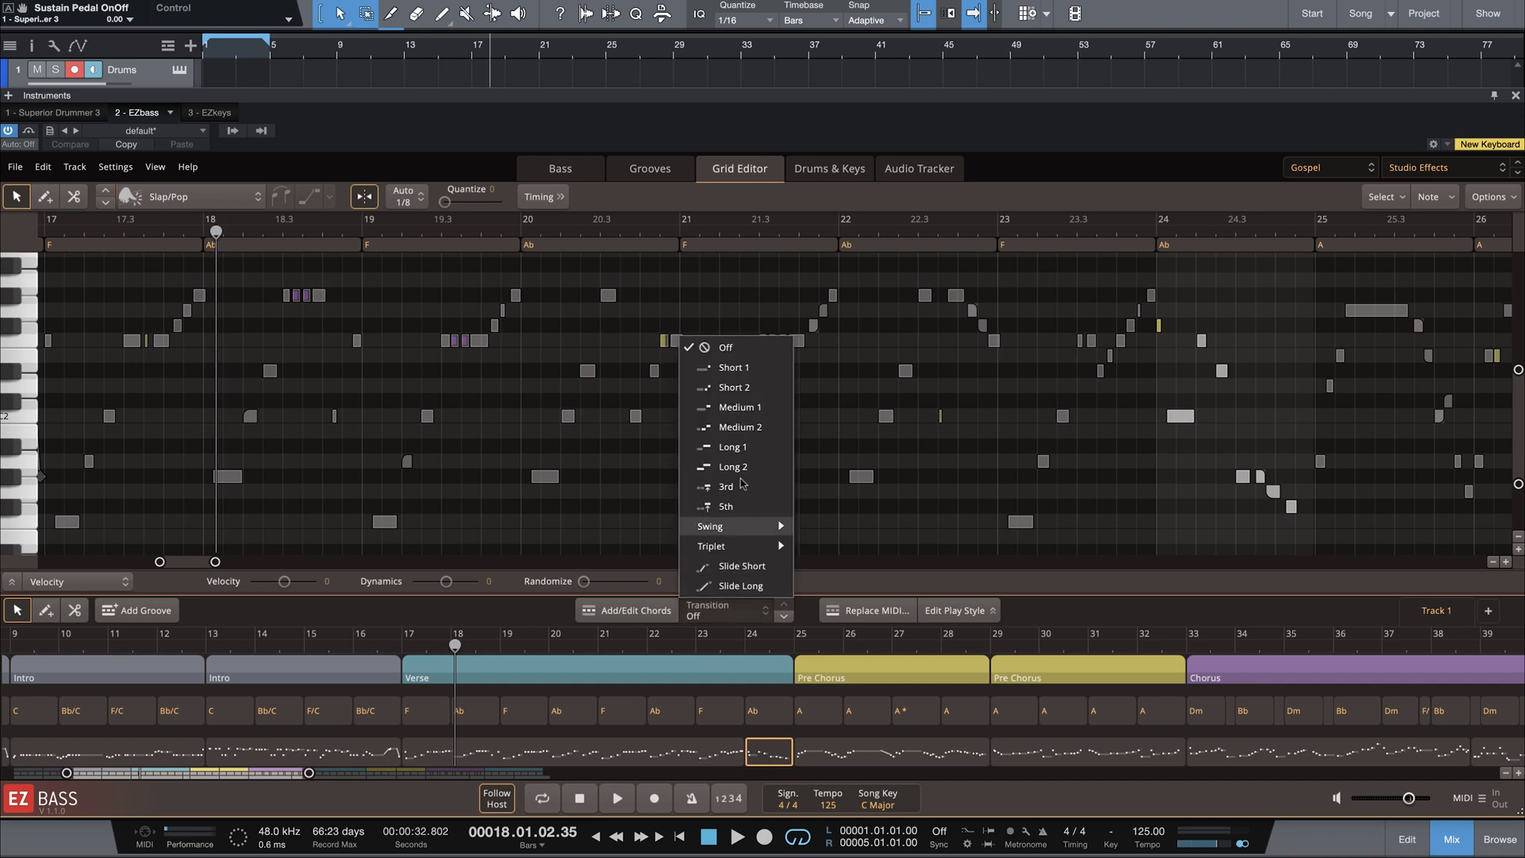
{"action": "left_click", "coordinate": [790, 764]}
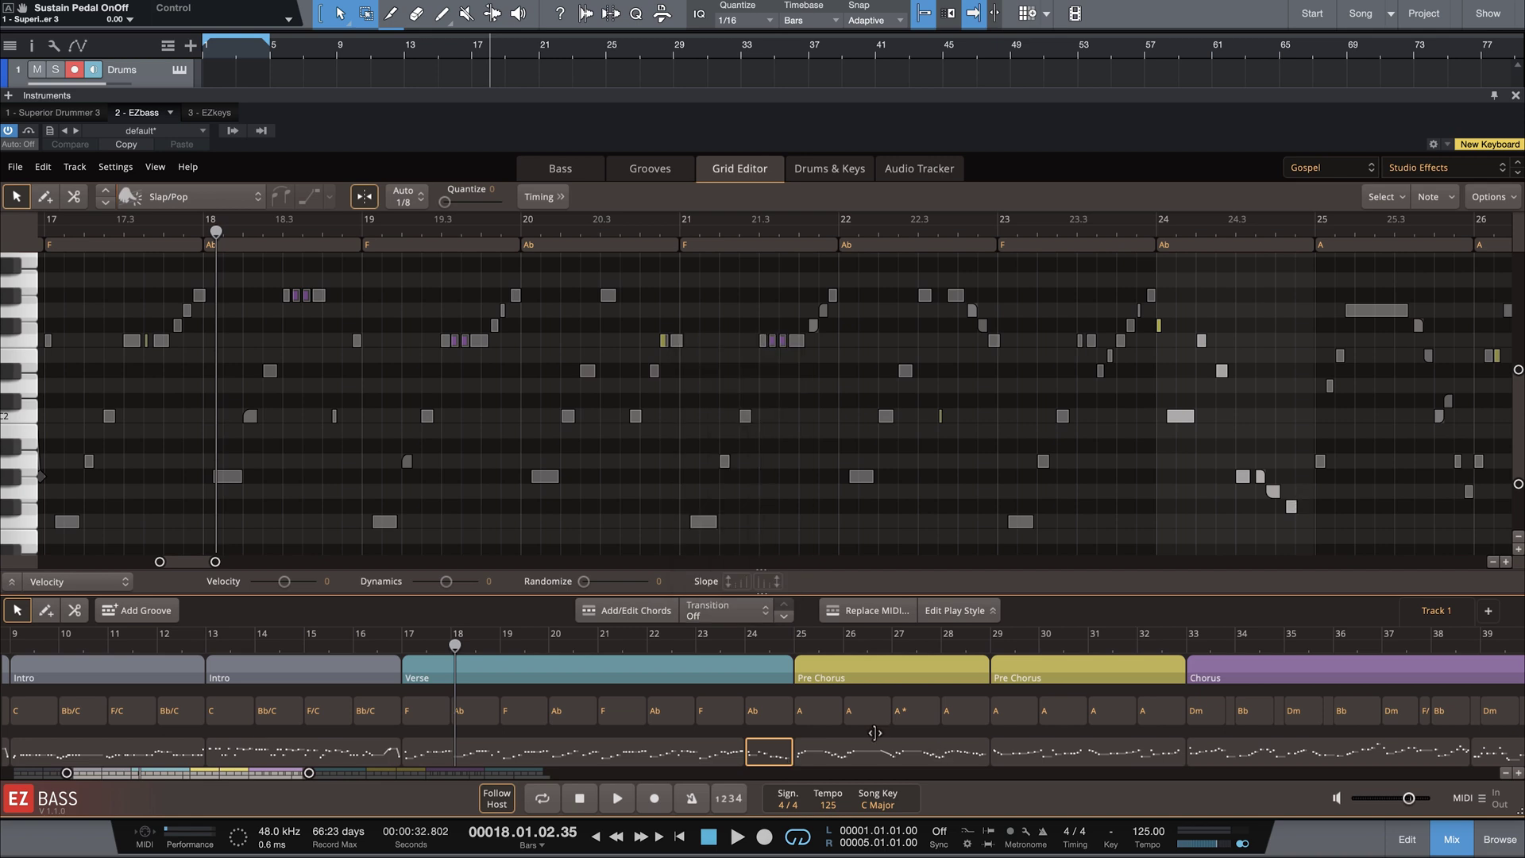
{"action": "left_click", "coordinate": [731, 621]}
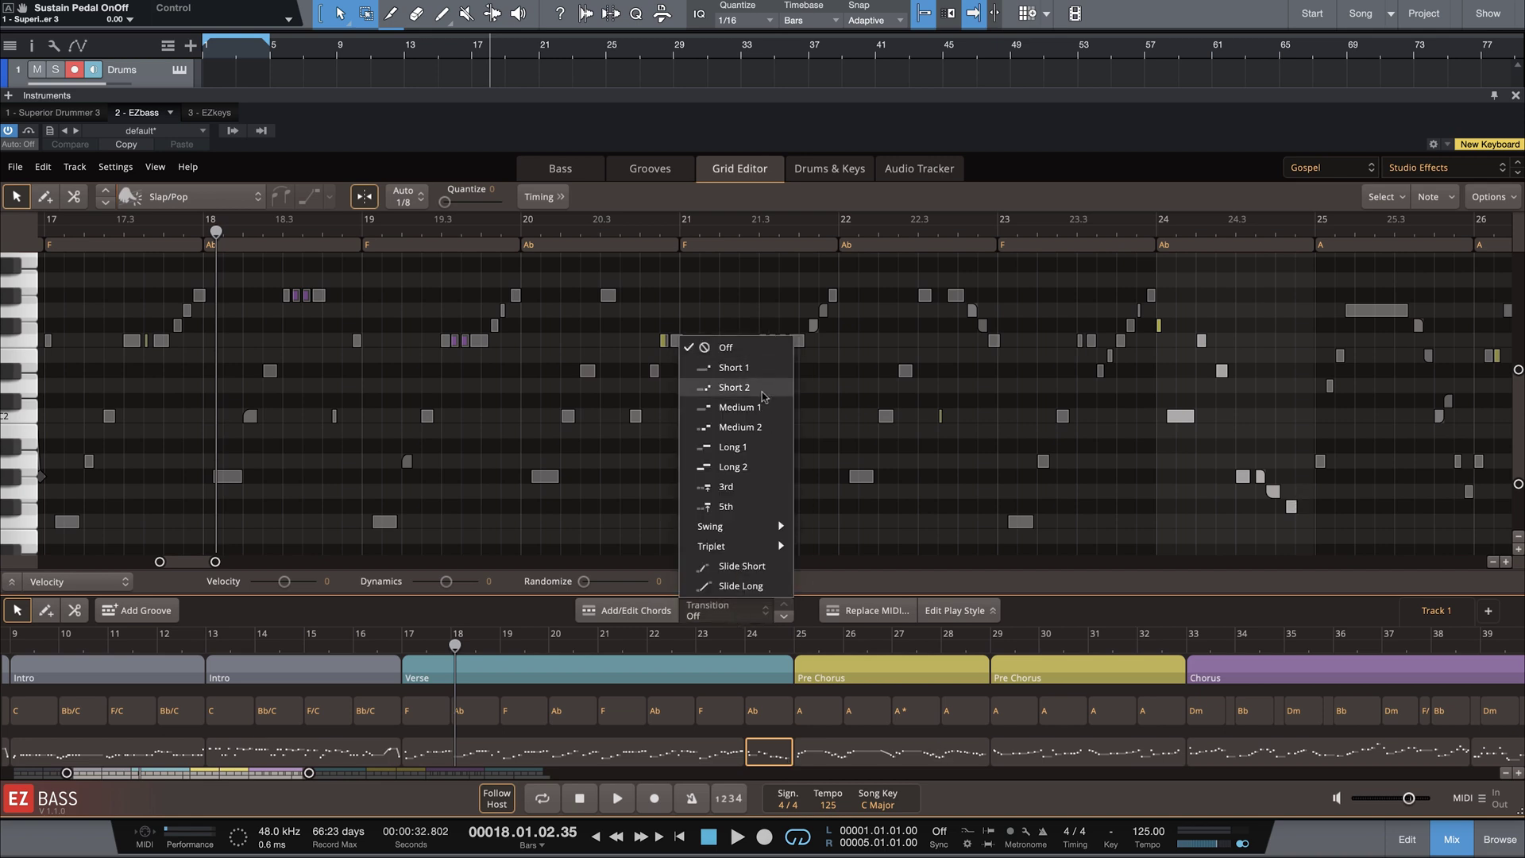
{"action": "left_click", "coordinate": [734, 388]}
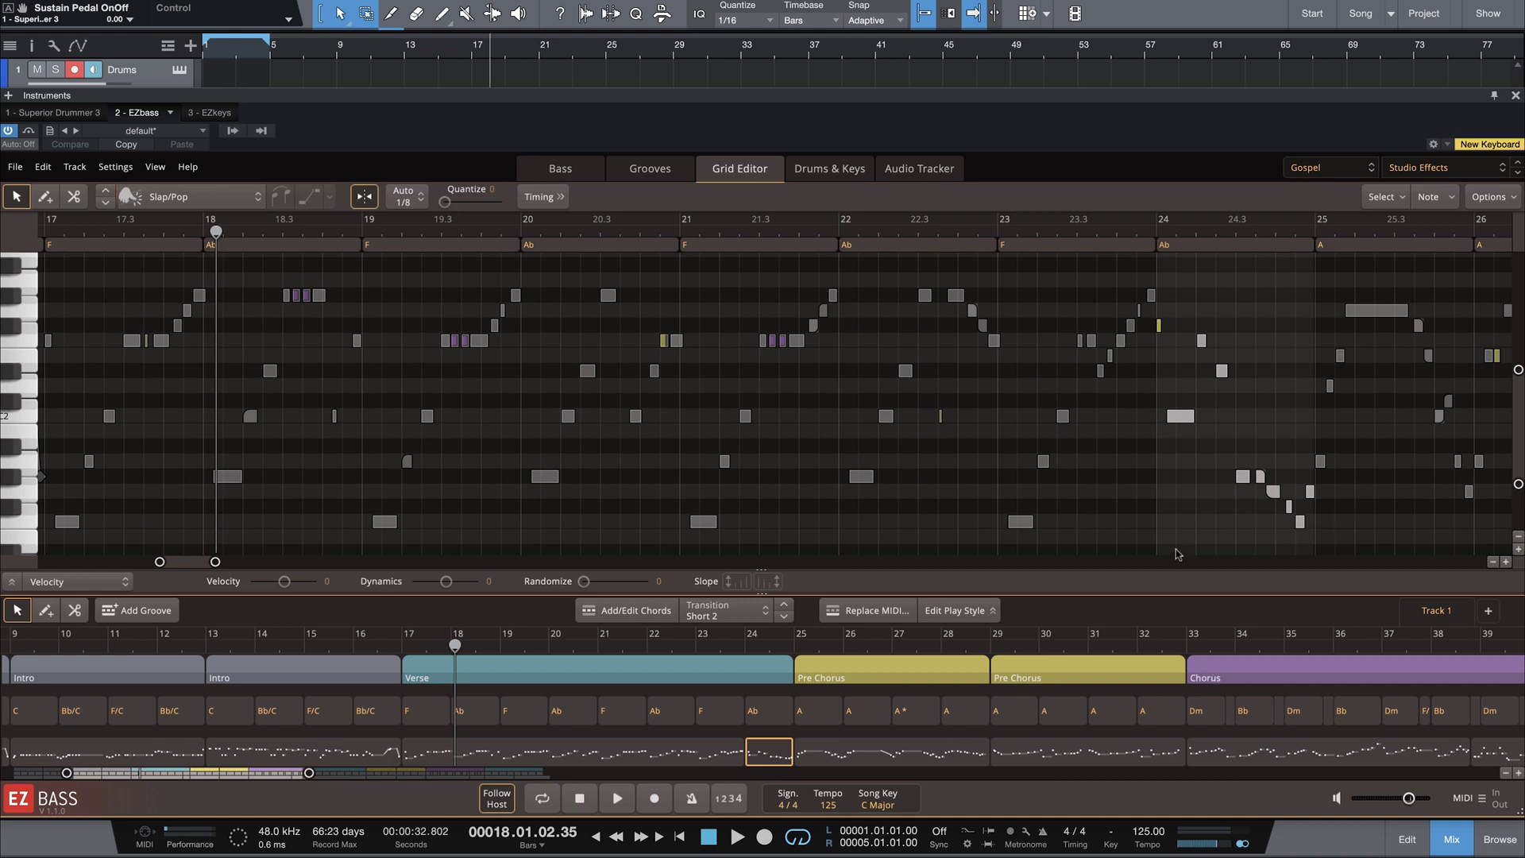
Play back the end of the Verse leading into the Pre Chorus at bar 25
{"action": "left_click", "coordinate": [571, 60]}
{"action": "key", "text": "space"}
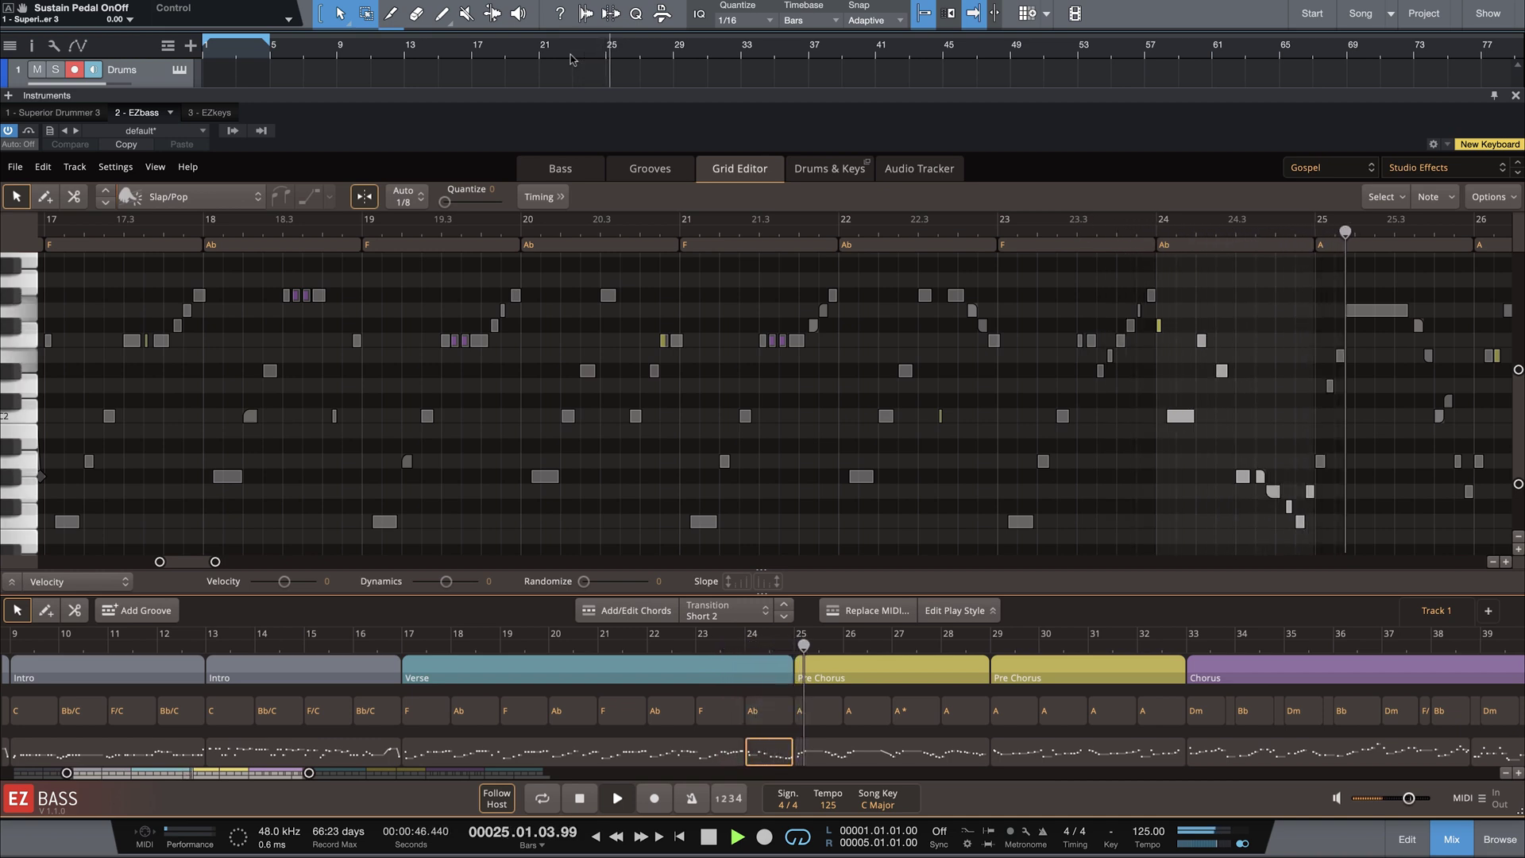
{"action": "key", "text": "space"}
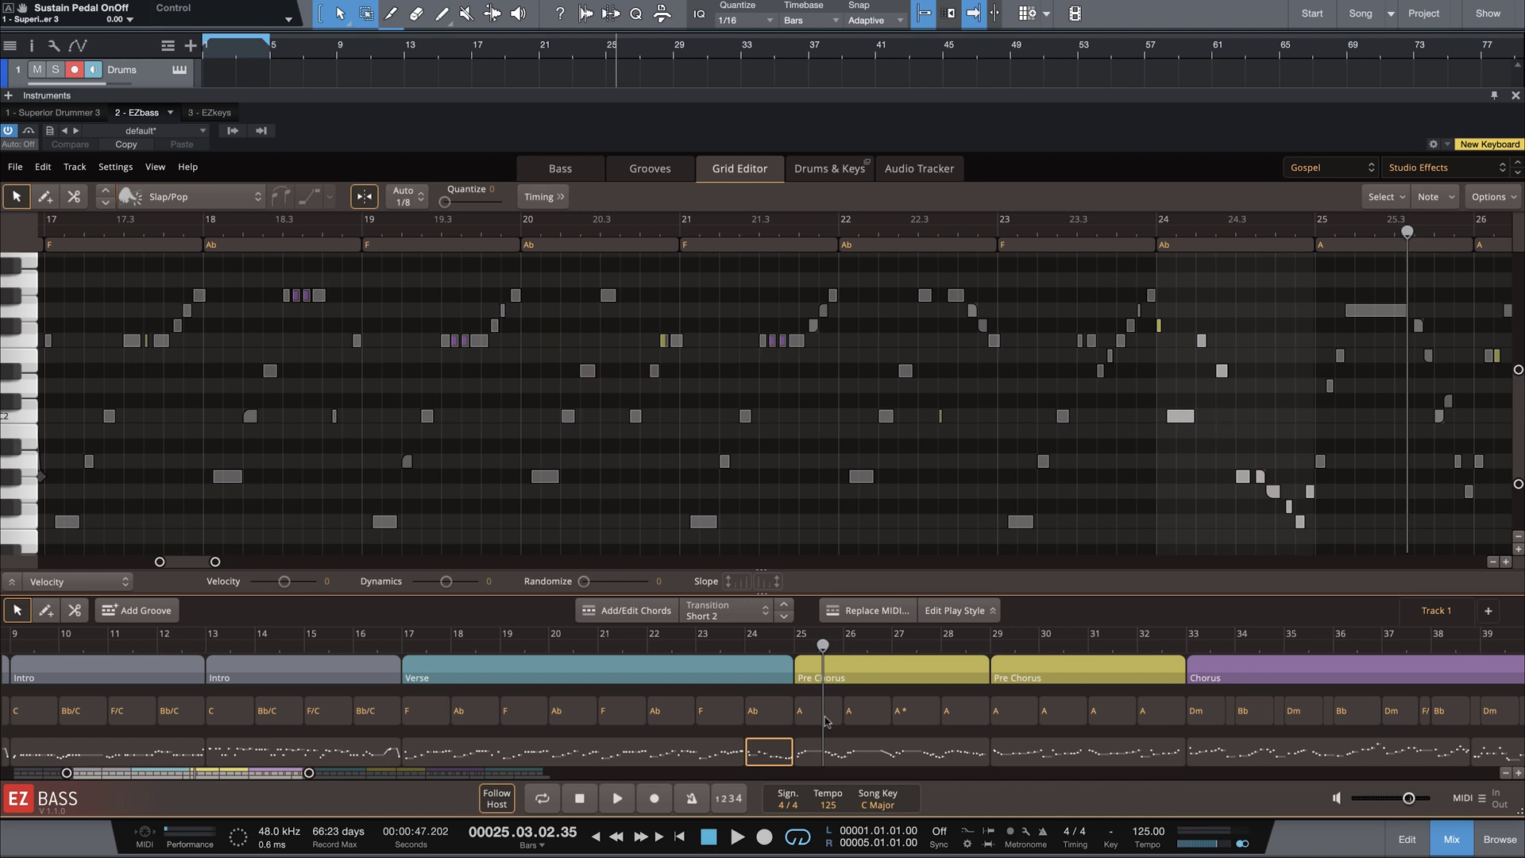
Set the play style Amount of the last Chorus's block at bars 63 to 64 to +3 and play it back
{"action": "left_click_drag", "start_coordinate": [450, 745], "coordinate": [910, 672]}
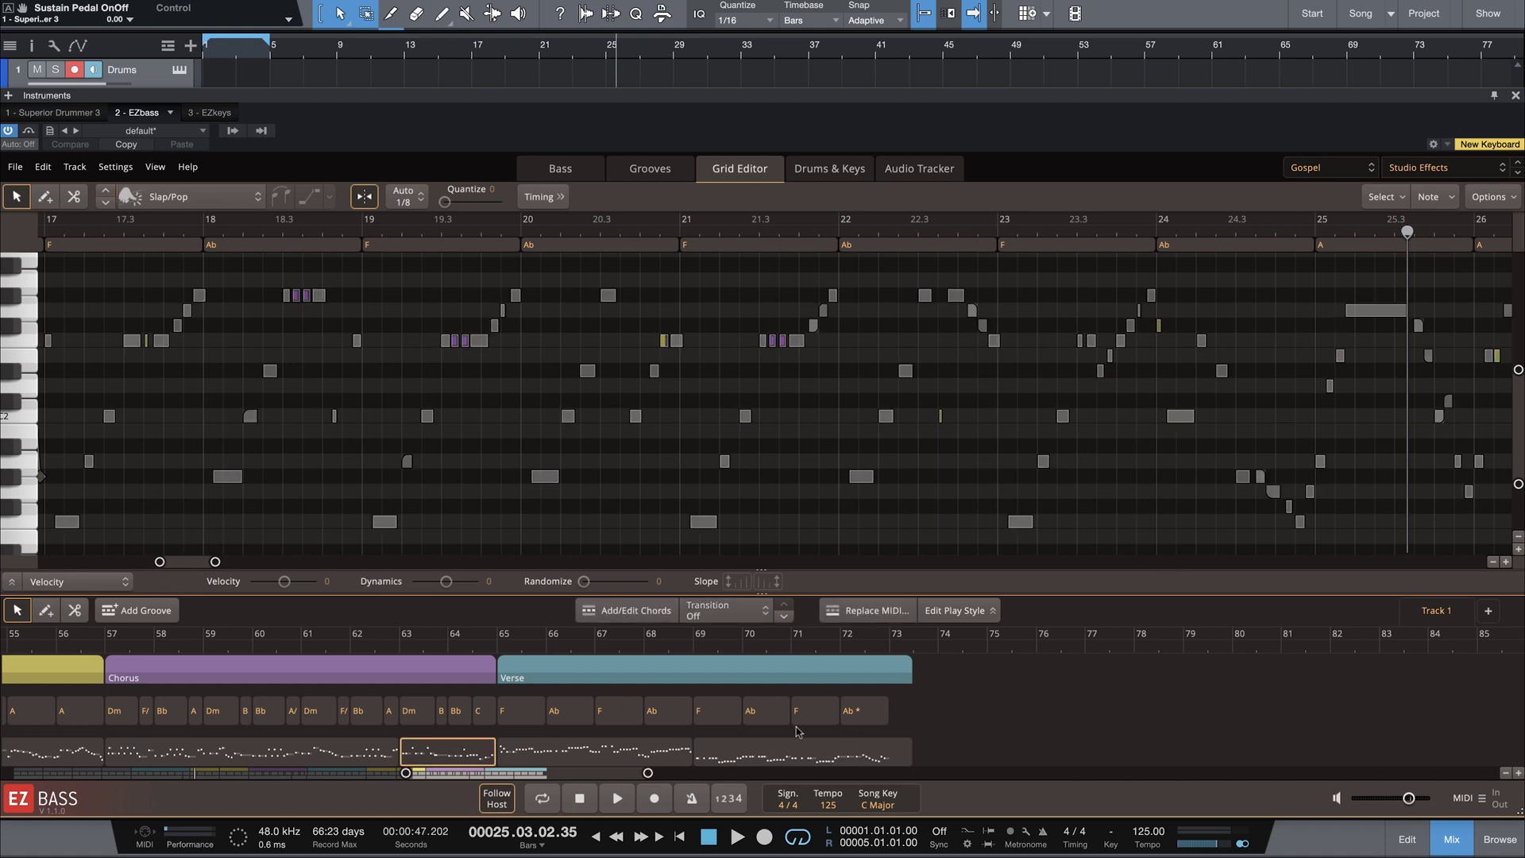
{"action": "scroll", "coordinate": [645, 715], "scroll_direction": "left", "scroll_amount": 5}
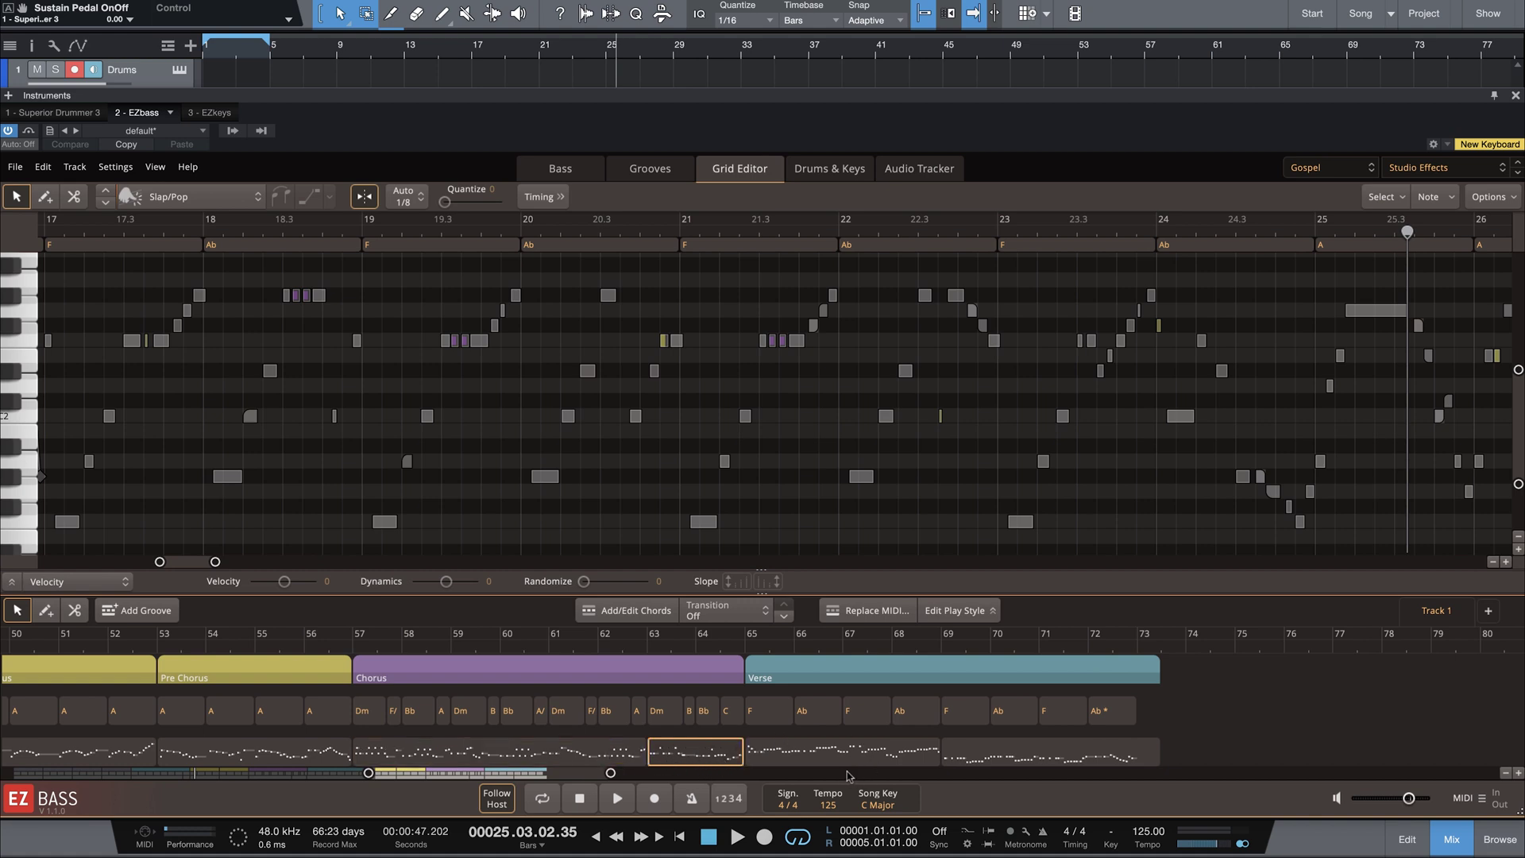
{"action": "left_click_drag", "start_coordinate": [205, 564], "coordinate": [519, 657]}
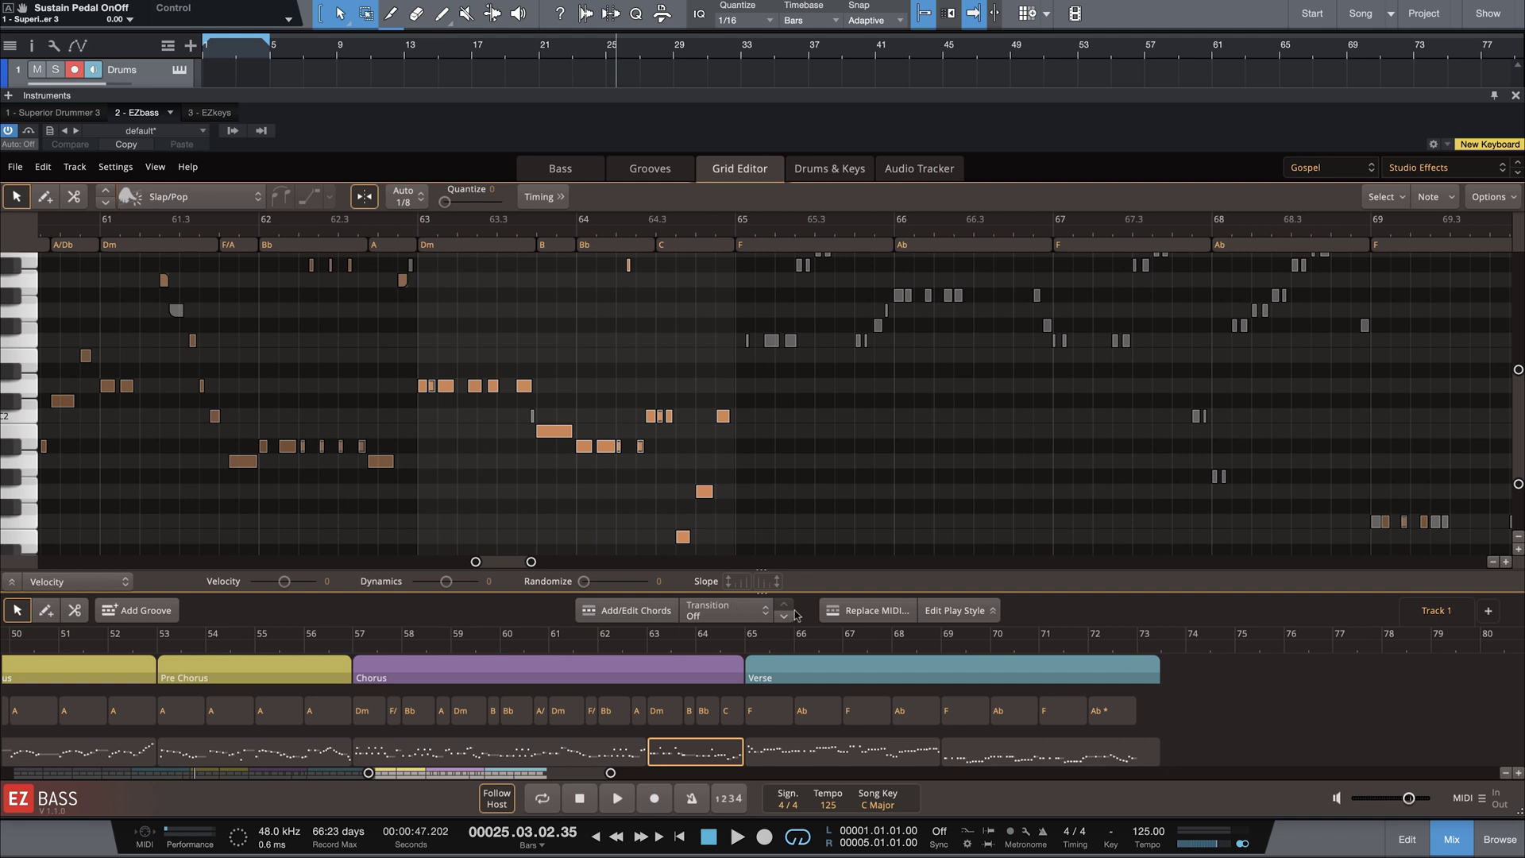
{"action": "left_click", "coordinate": [993, 611]}
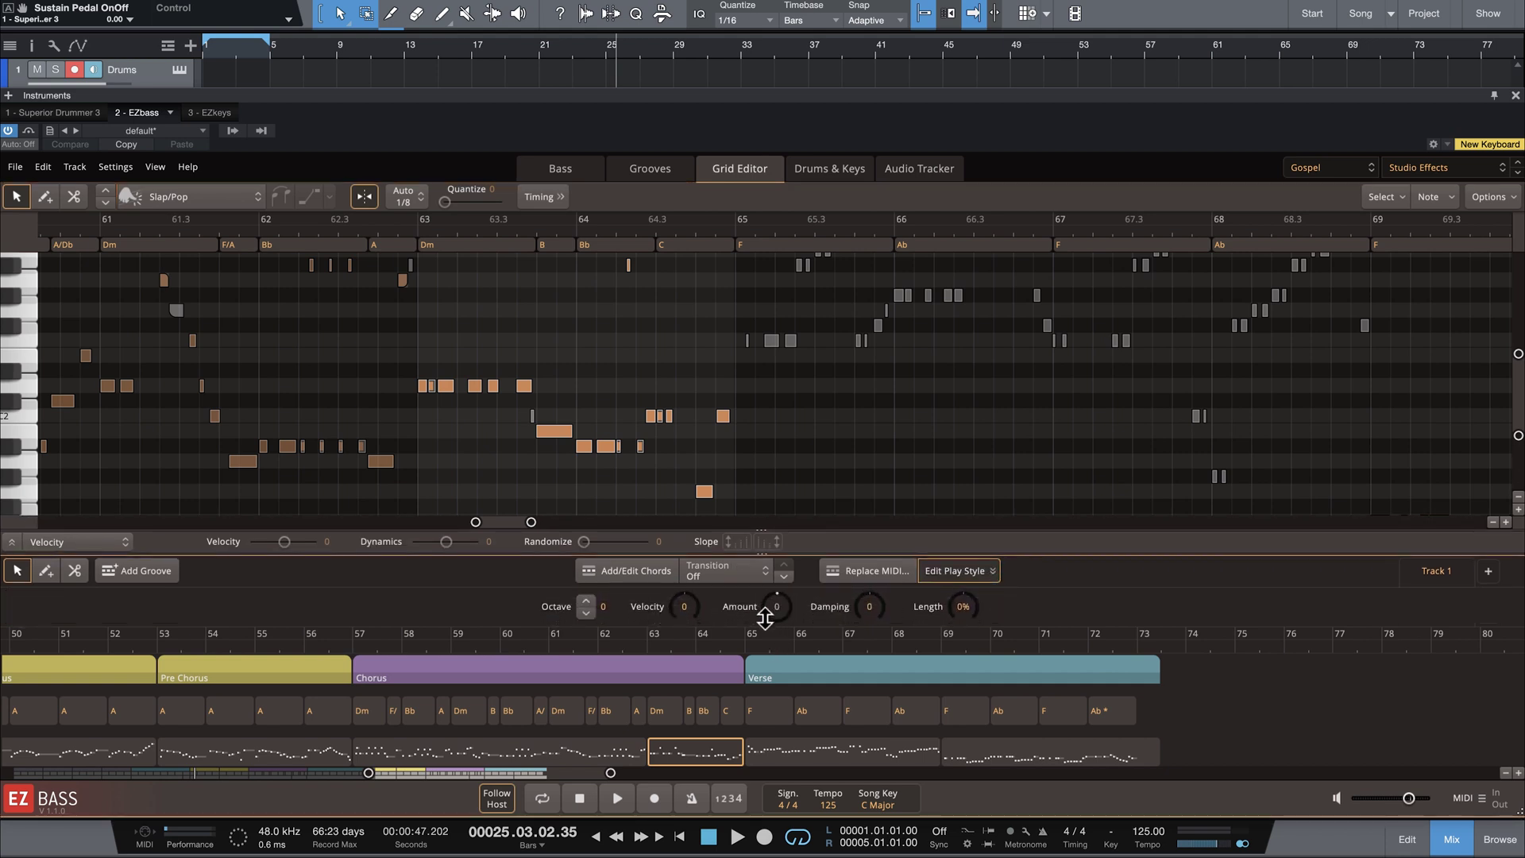
{"action": "left_click_drag", "start_coordinate": [770, 612], "coordinate": [777, 559]}
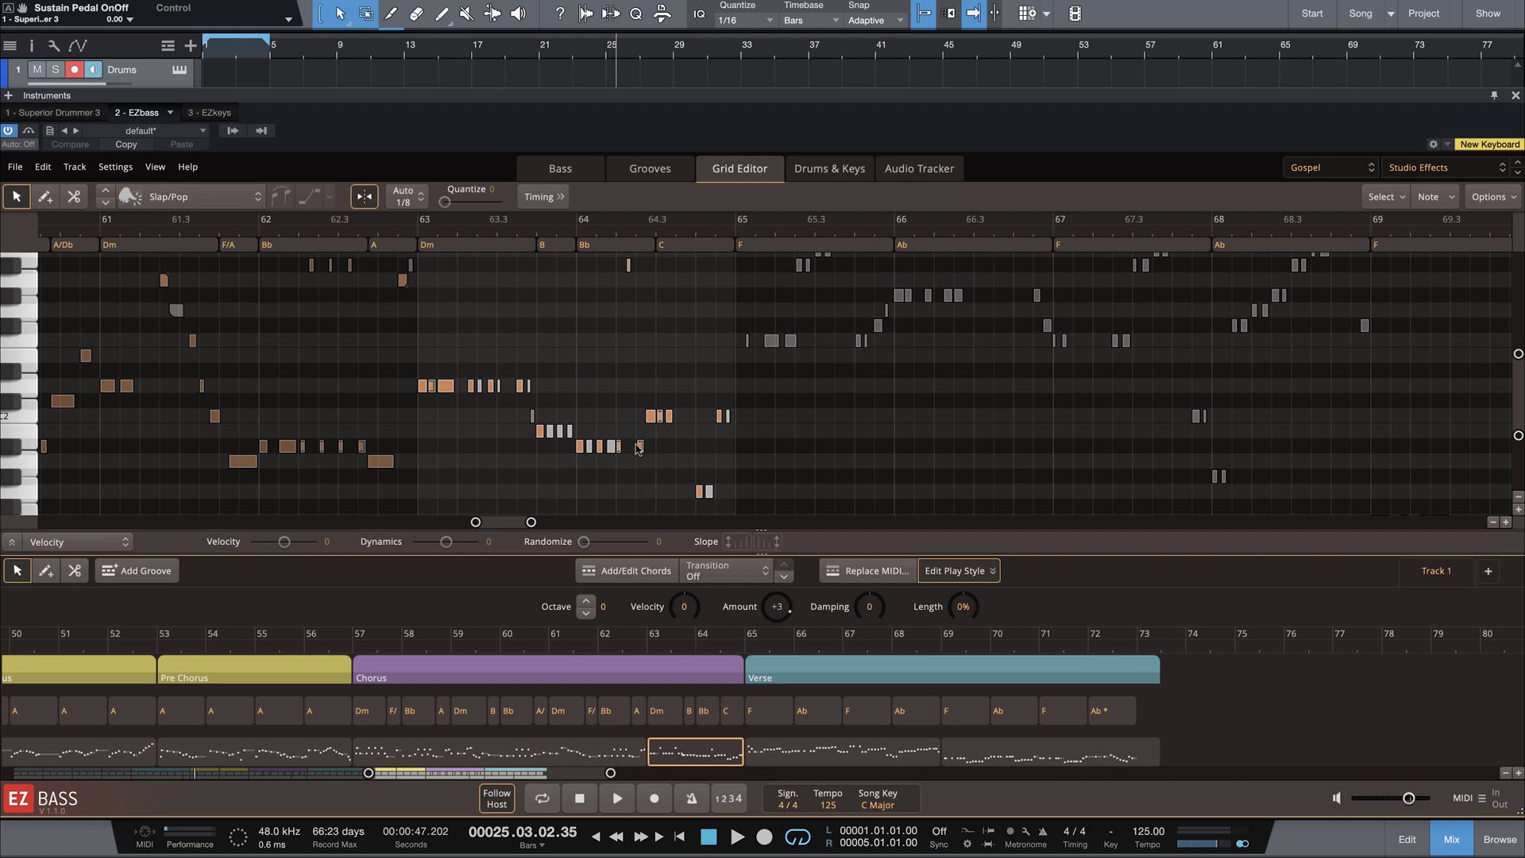
{"action": "double_click", "coordinate": [555, 645]}
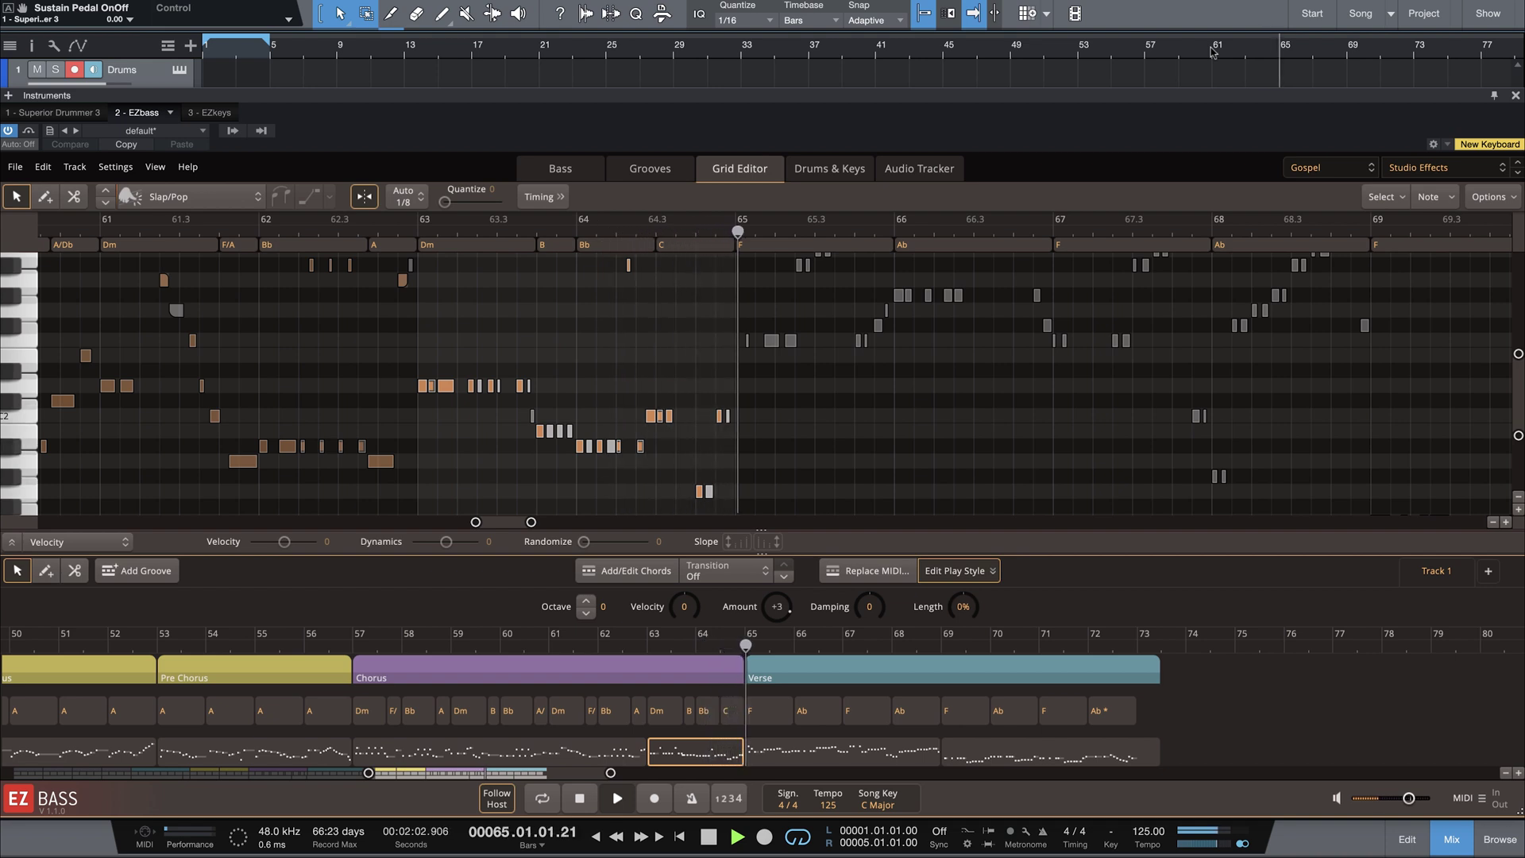
{"action": "key", "text": "space"}
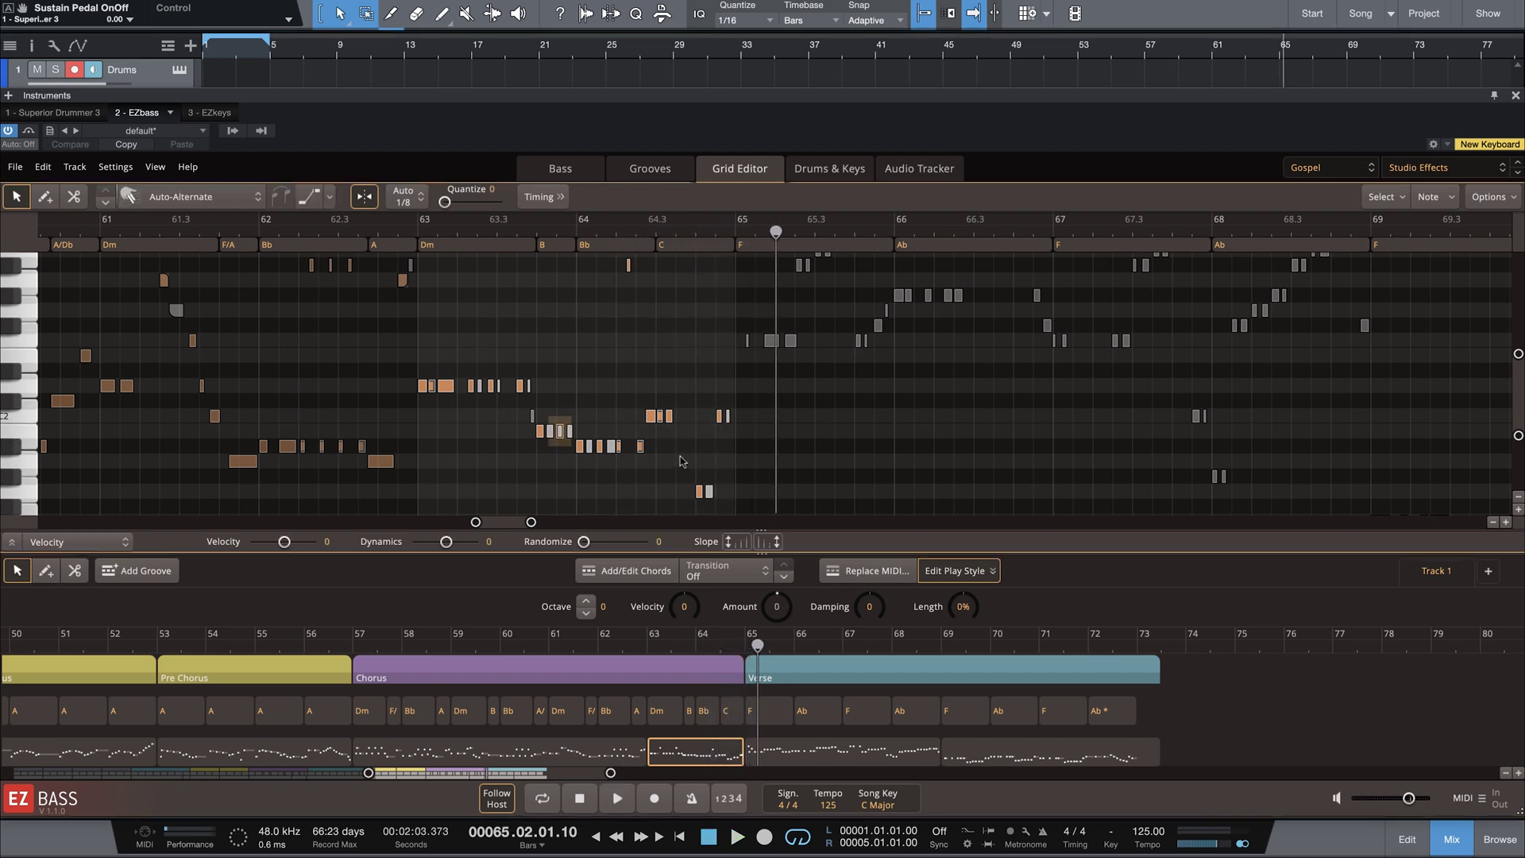
In bar 63, set the third short note under the B chord to Slap/Pop and the short note just before 63.3 to Ghost Slap
{"action": "scroll", "coordinate": [676, 465], "scroll_direction": "down", "scroll_amount": 2}
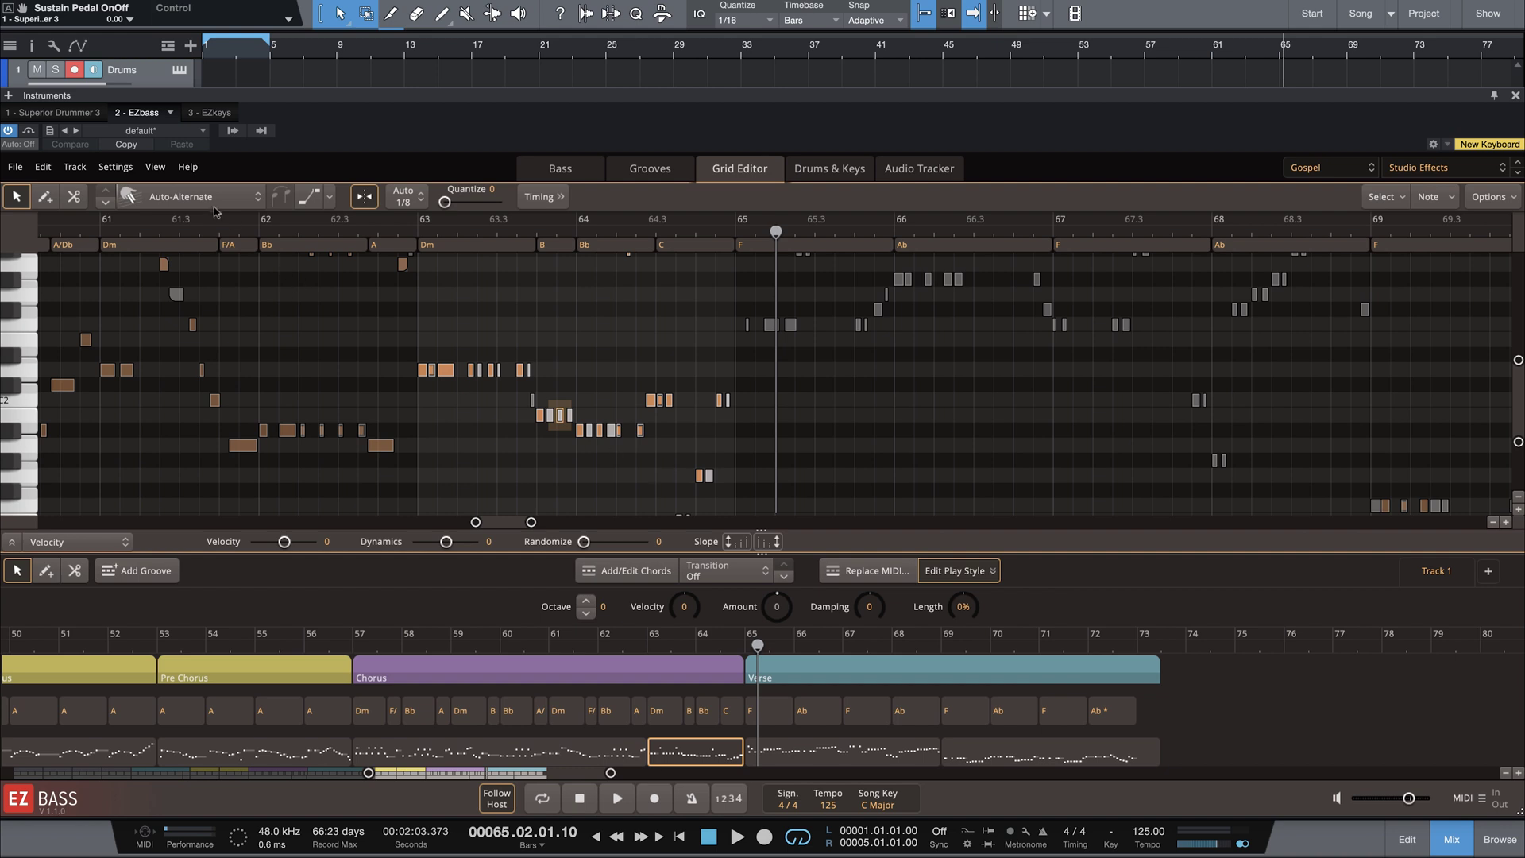
{"action": "left_click", "coordinate": [210, 200]}
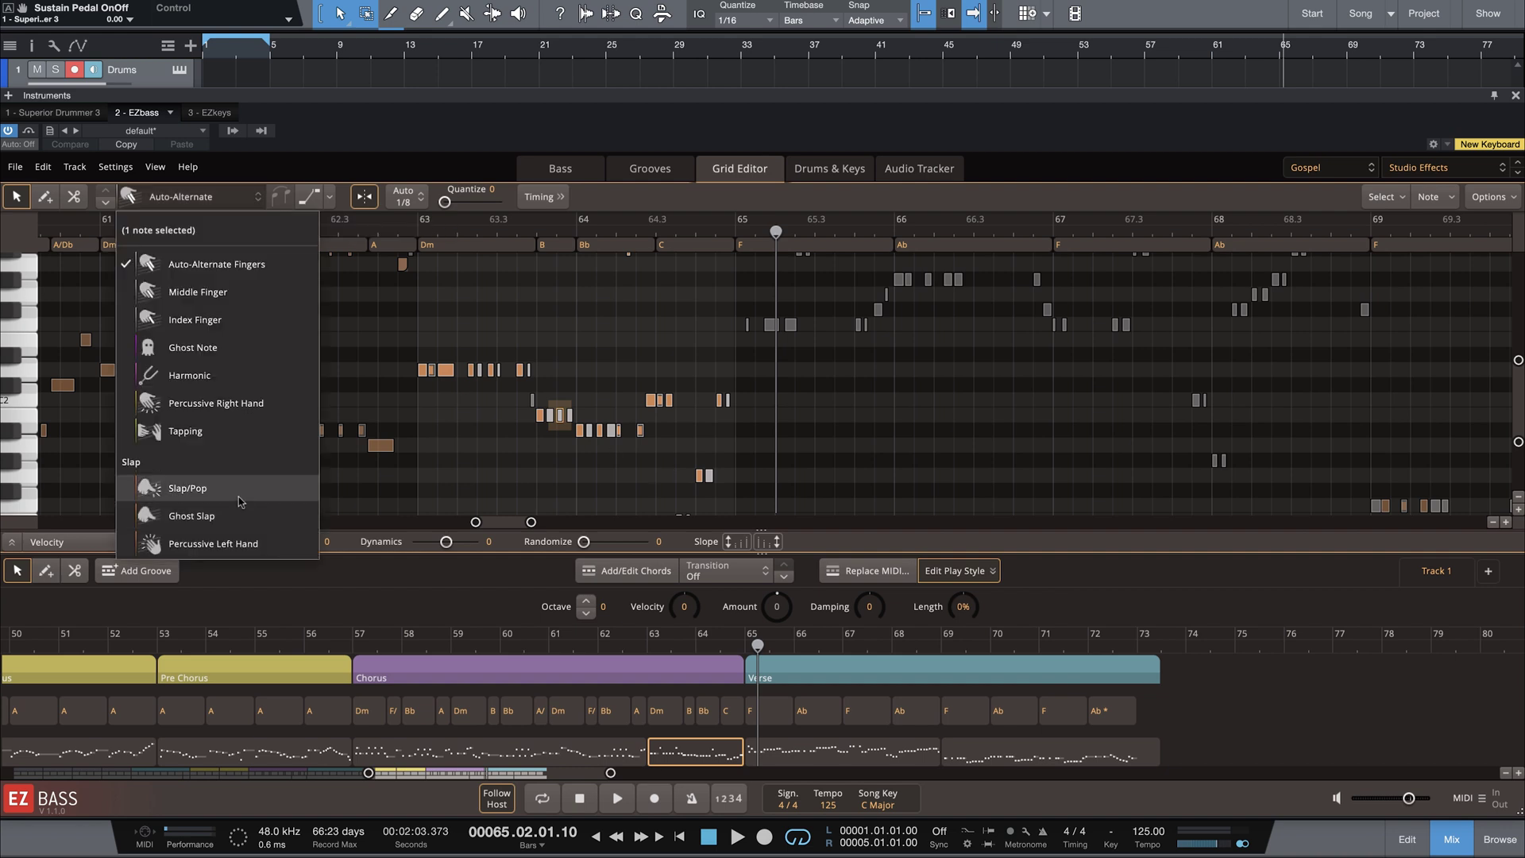
{"action": "left_click", "coordinate": [238, 497]}
{"action": "left_click", "coordinate": [479, 371]}
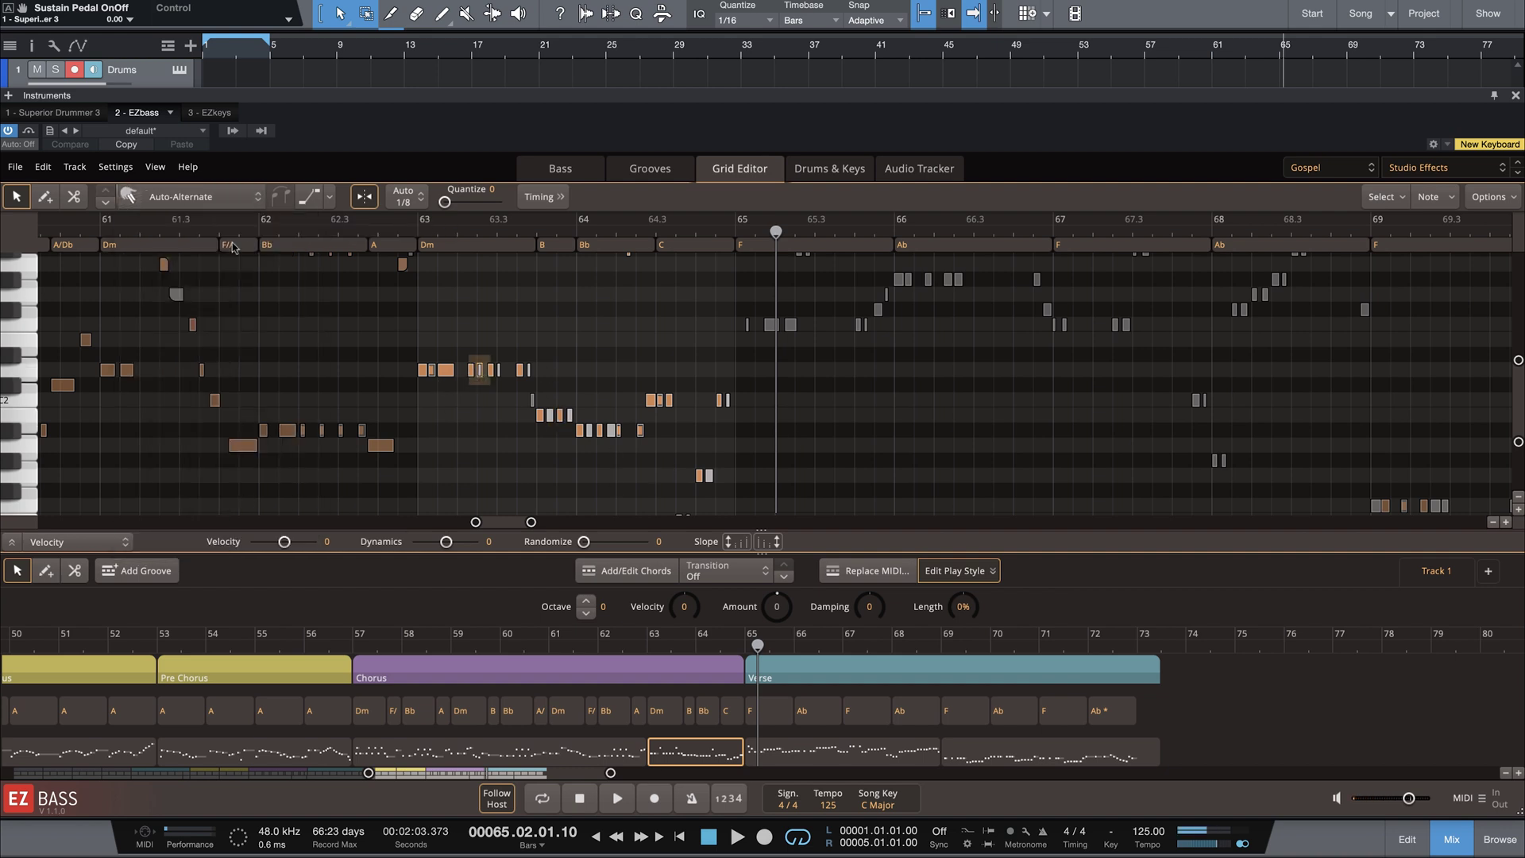
{"action": "left_click", "coordinate": [198, 198]}
{"action": "left_click", "coordinate": [254, 518]}
Set the second note of bar 64 to the Slap/Pop articulation
{"action": "left_click", "coordinate": [590, 430]}
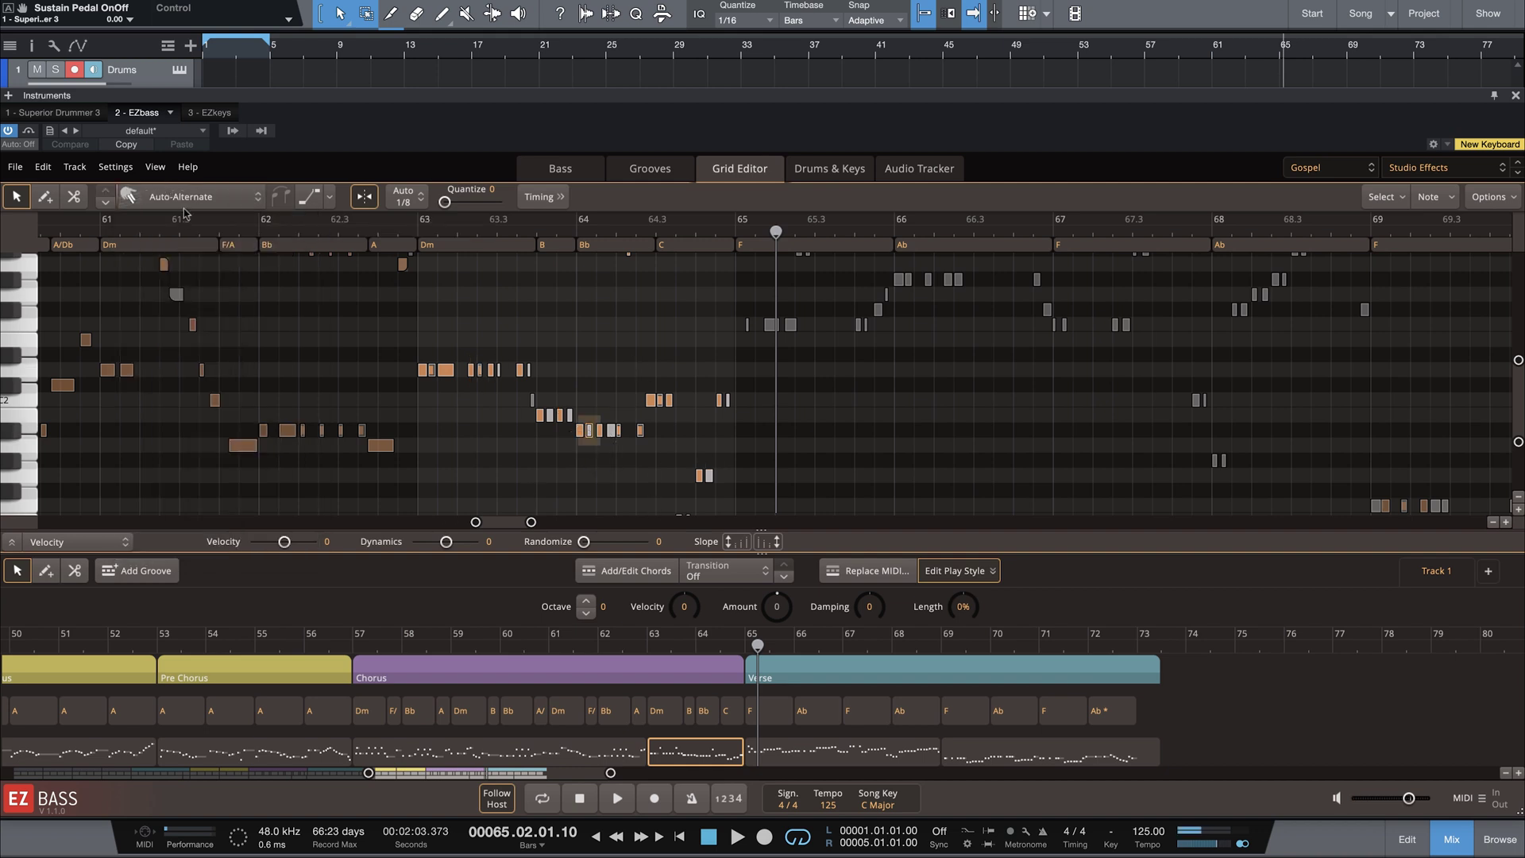
{"action": "left_click", "coordinate": [198, 198]}
{"action": "left_click", "coordinate": [229, 491]}
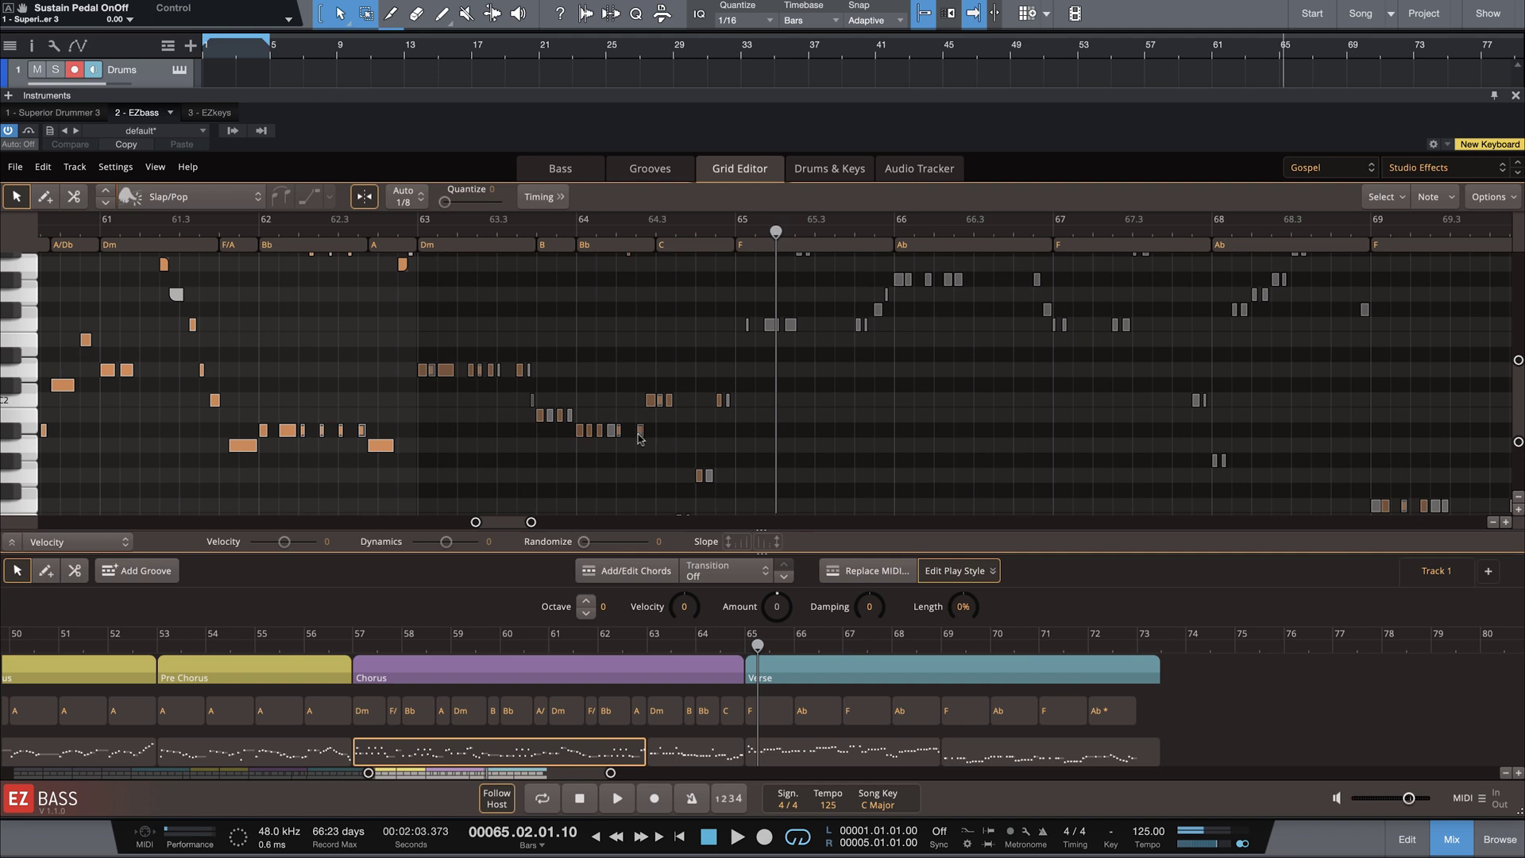
Set the short note after the first three in bar 64 and the second of the bar's two lowest notes to Ghost Slap
{"action": "left_click", "coordinate": [612, 430]}
{"action": "left_click", "coordinate": [198, 198]}
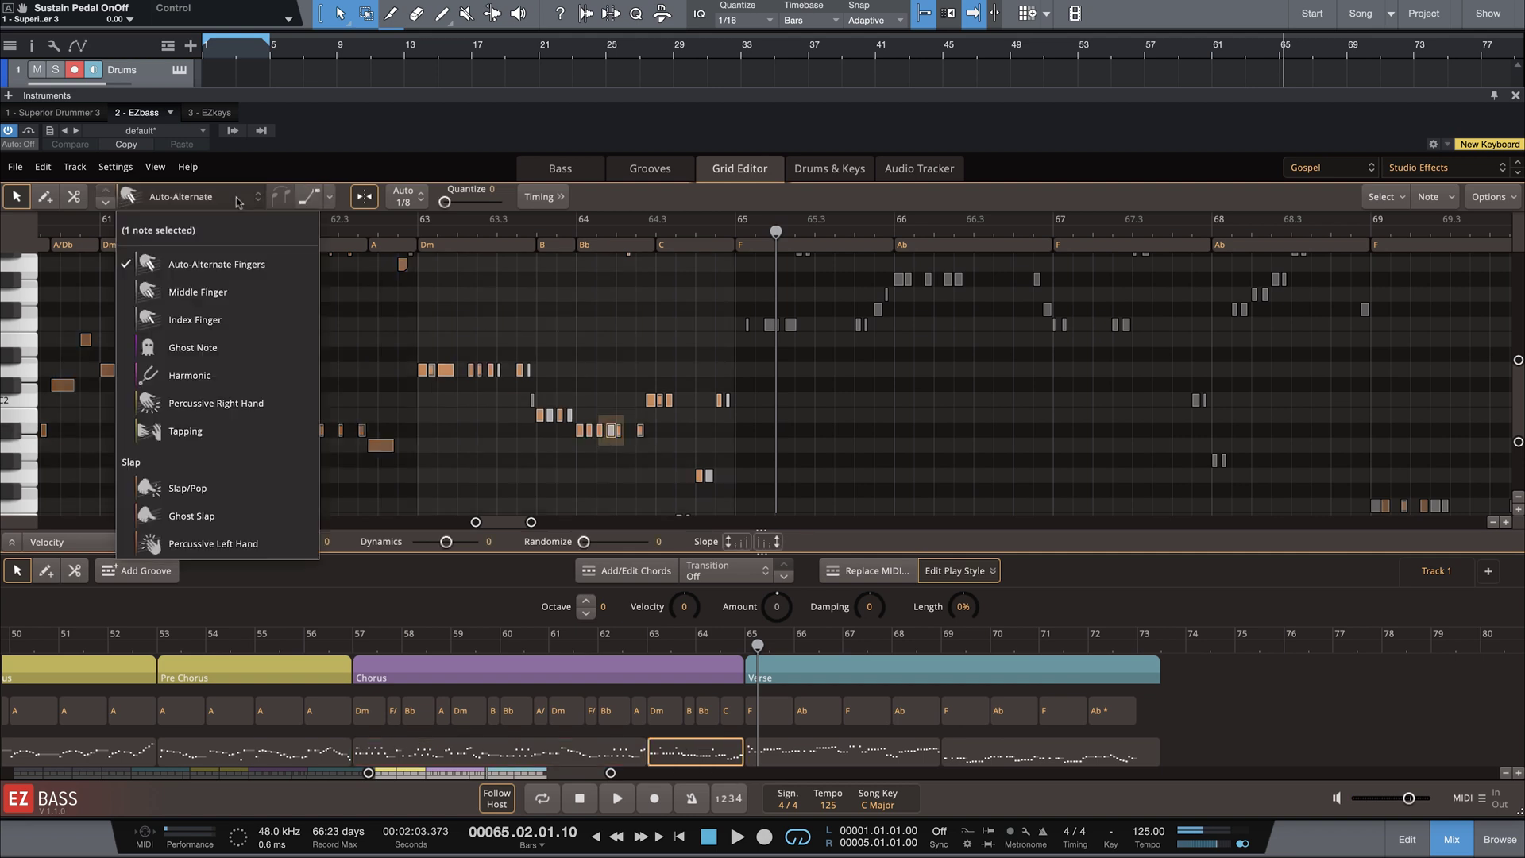
{"action": "left_click", "coordinate": [238, 519]}
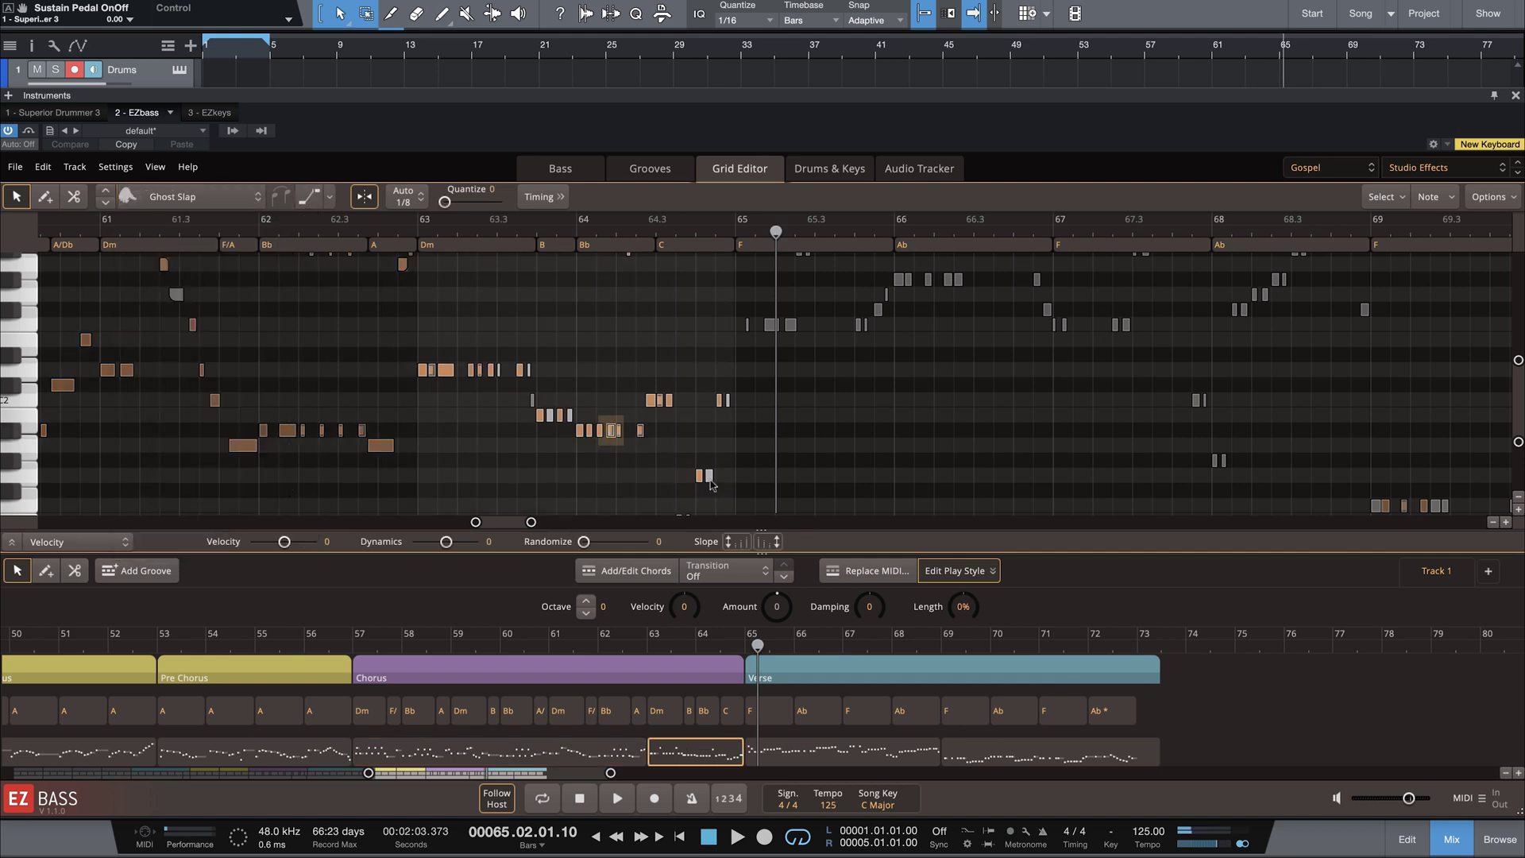
{"action": "left_click", "coordinate": [709, 477]}
{"action": "left_click", "coordinate": [199, 197]}
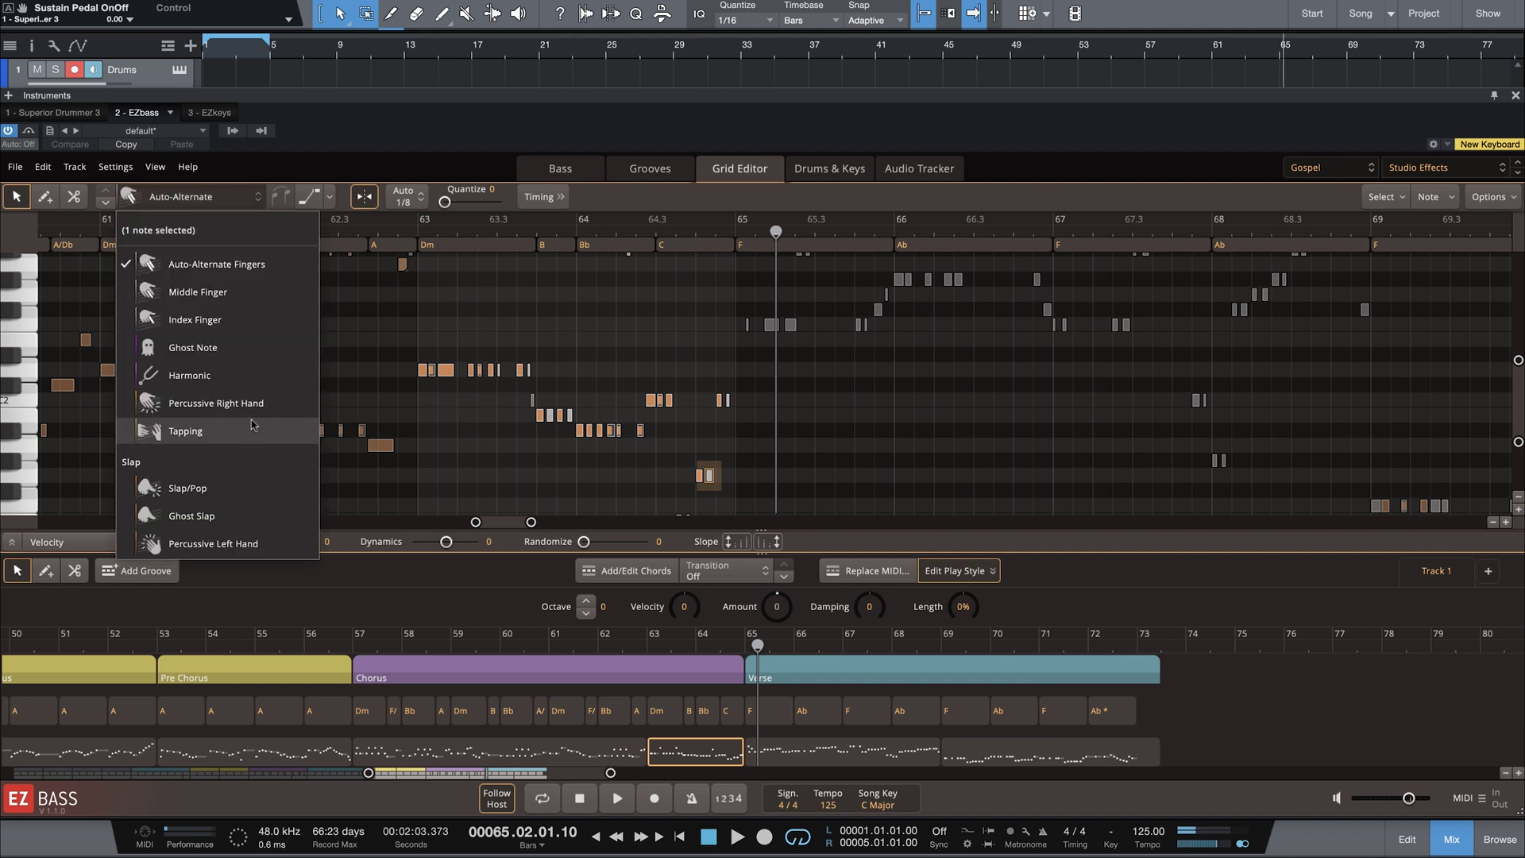
{"action": "left_click", "coordinate": [238, 516]}
Play back the edited Chorus ending from about bar 63
{"action": "left_click", "coordinate": [1246, 53]}
{"action": "key", "text": "space"}
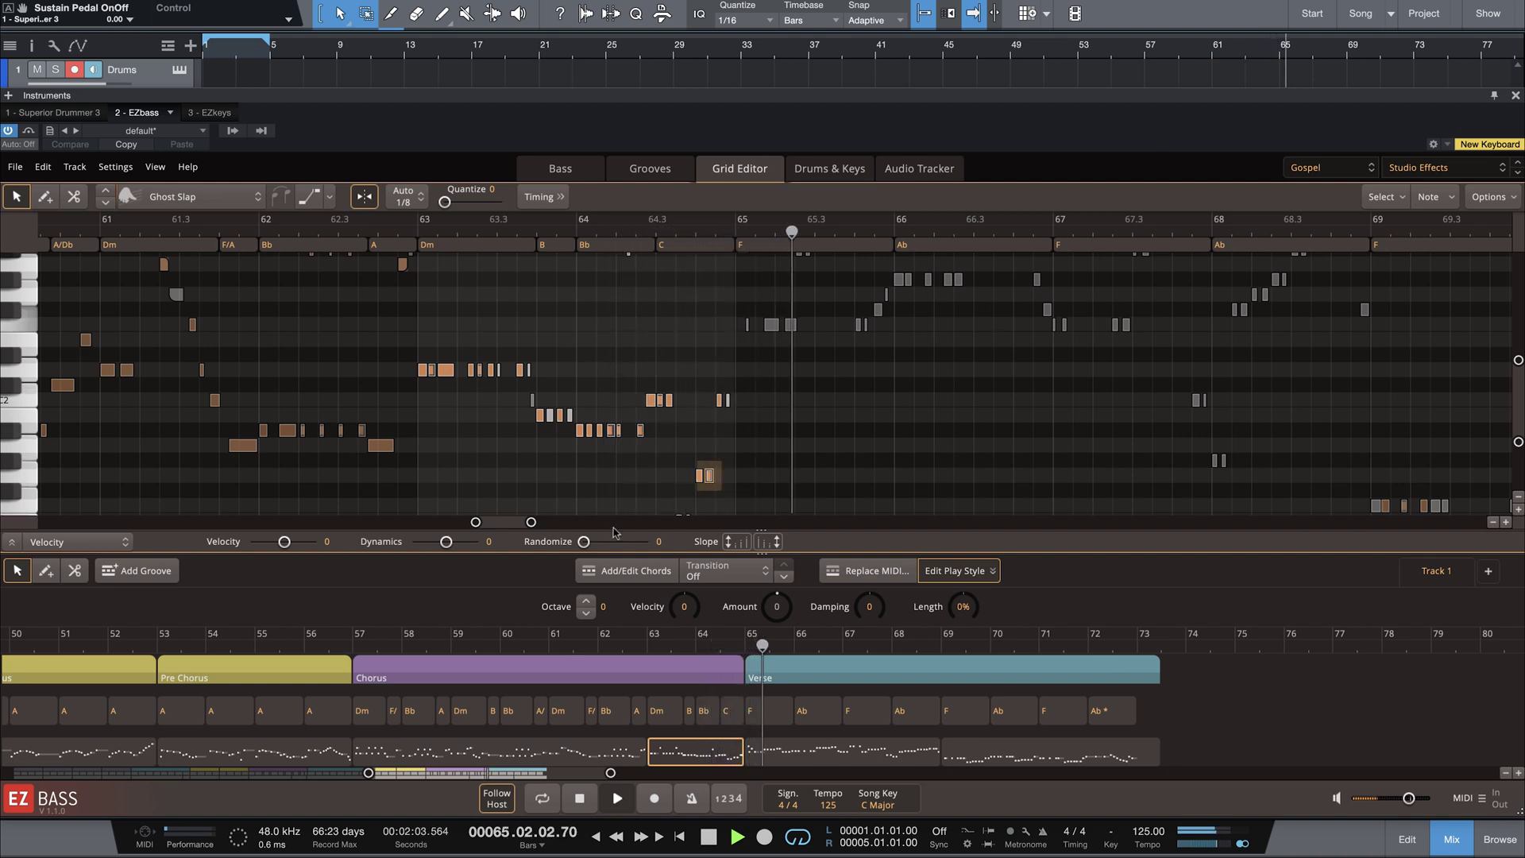
{"action": "key", "text": "space"}
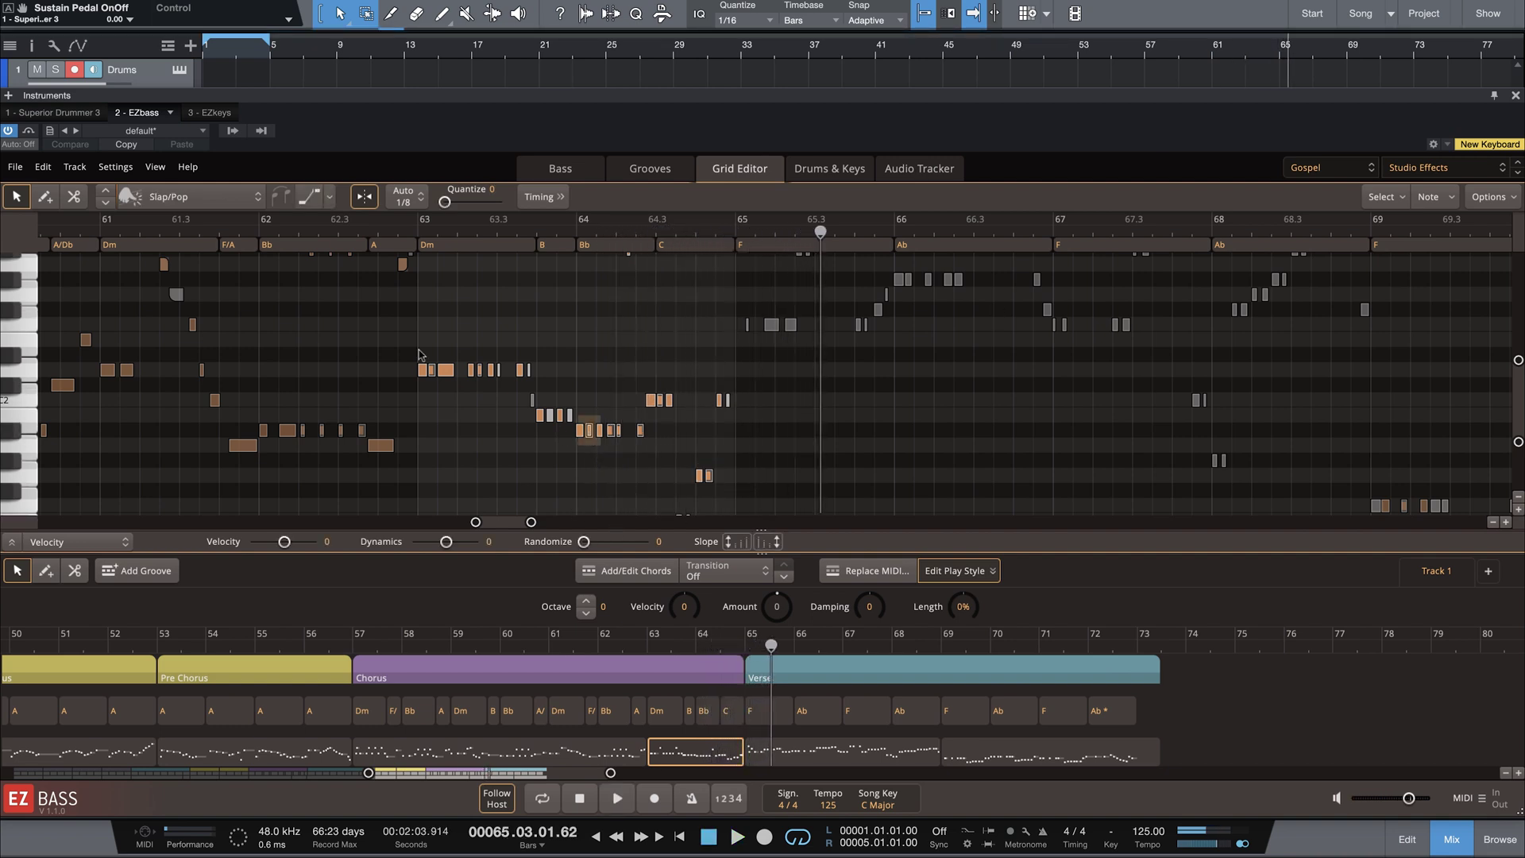
Change the second note of bar 64 to Ghost Slap and play back the Chorus ending
{"action": "left_click", "coordinate": [183, 196]}
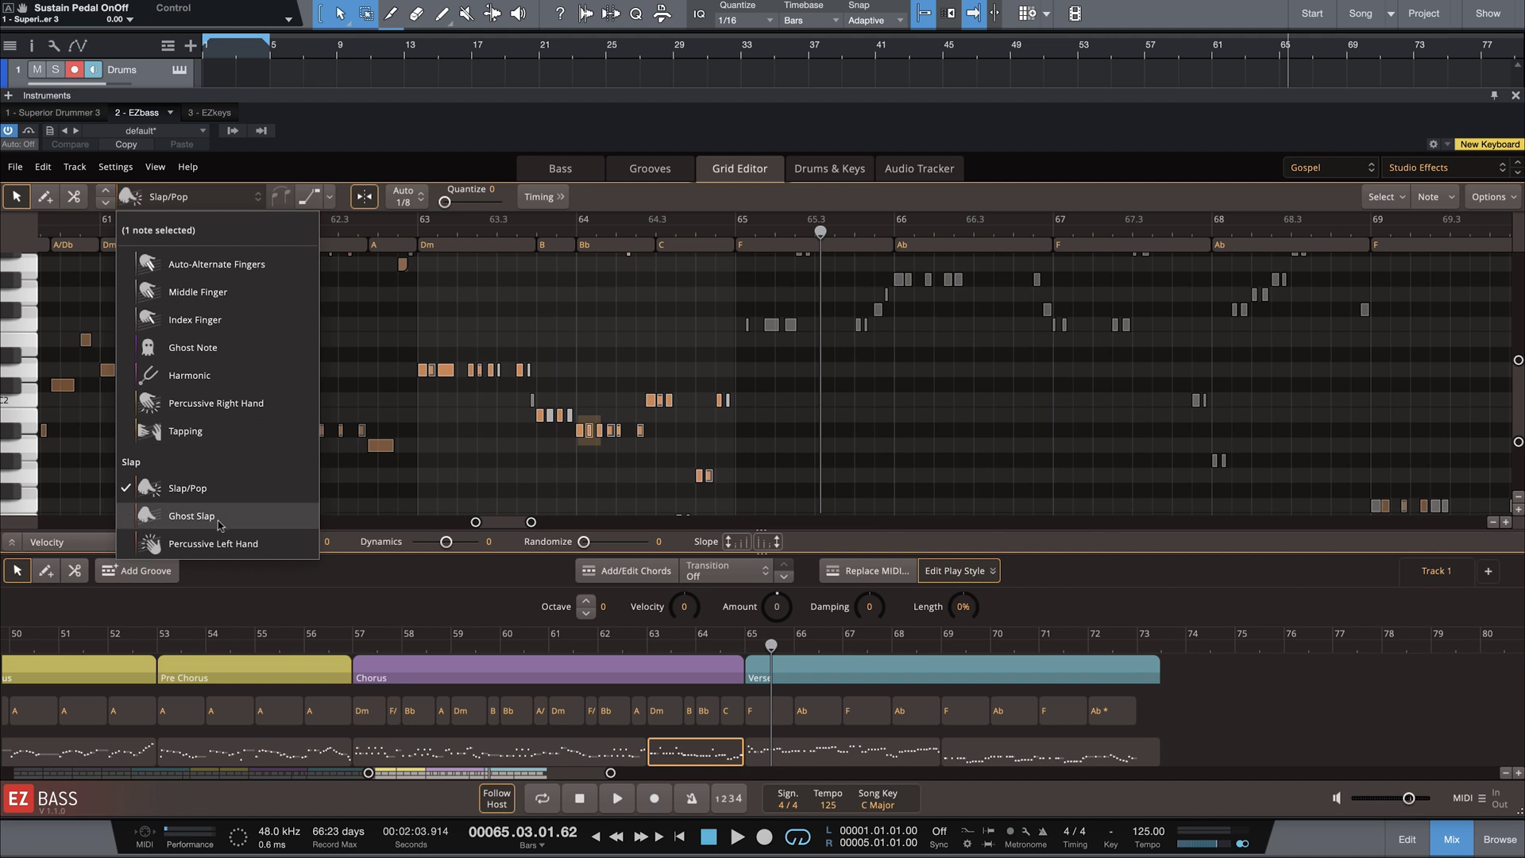
{"action": "left_click", "coordinate": [220, 524]}
{"action": "left_click", "coordinate": [1245, 49]}
{"action": "key", "text": "space"}
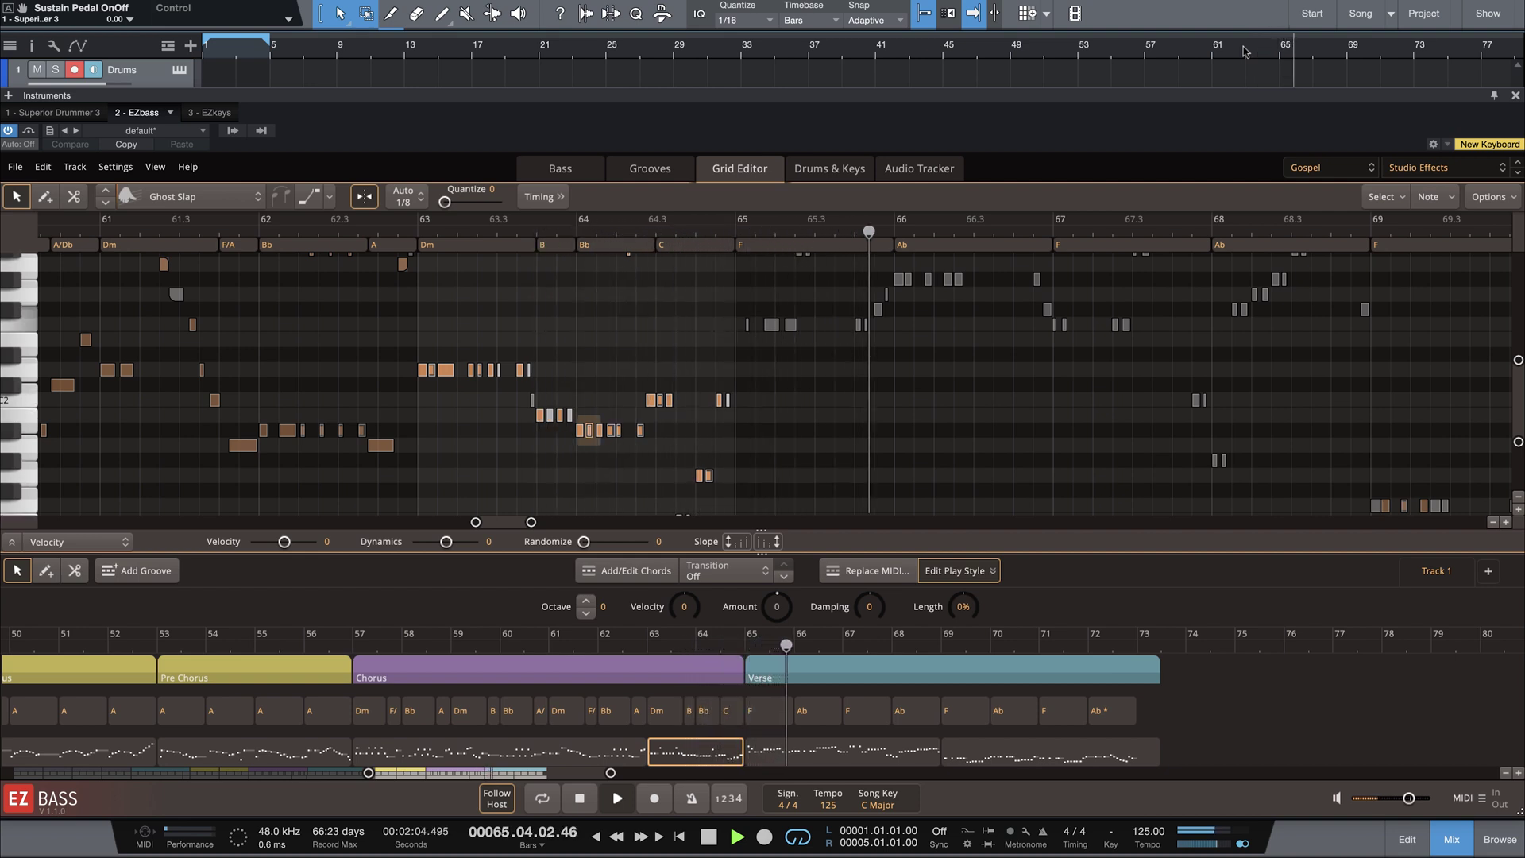
{"action": "key", "text": "space"}
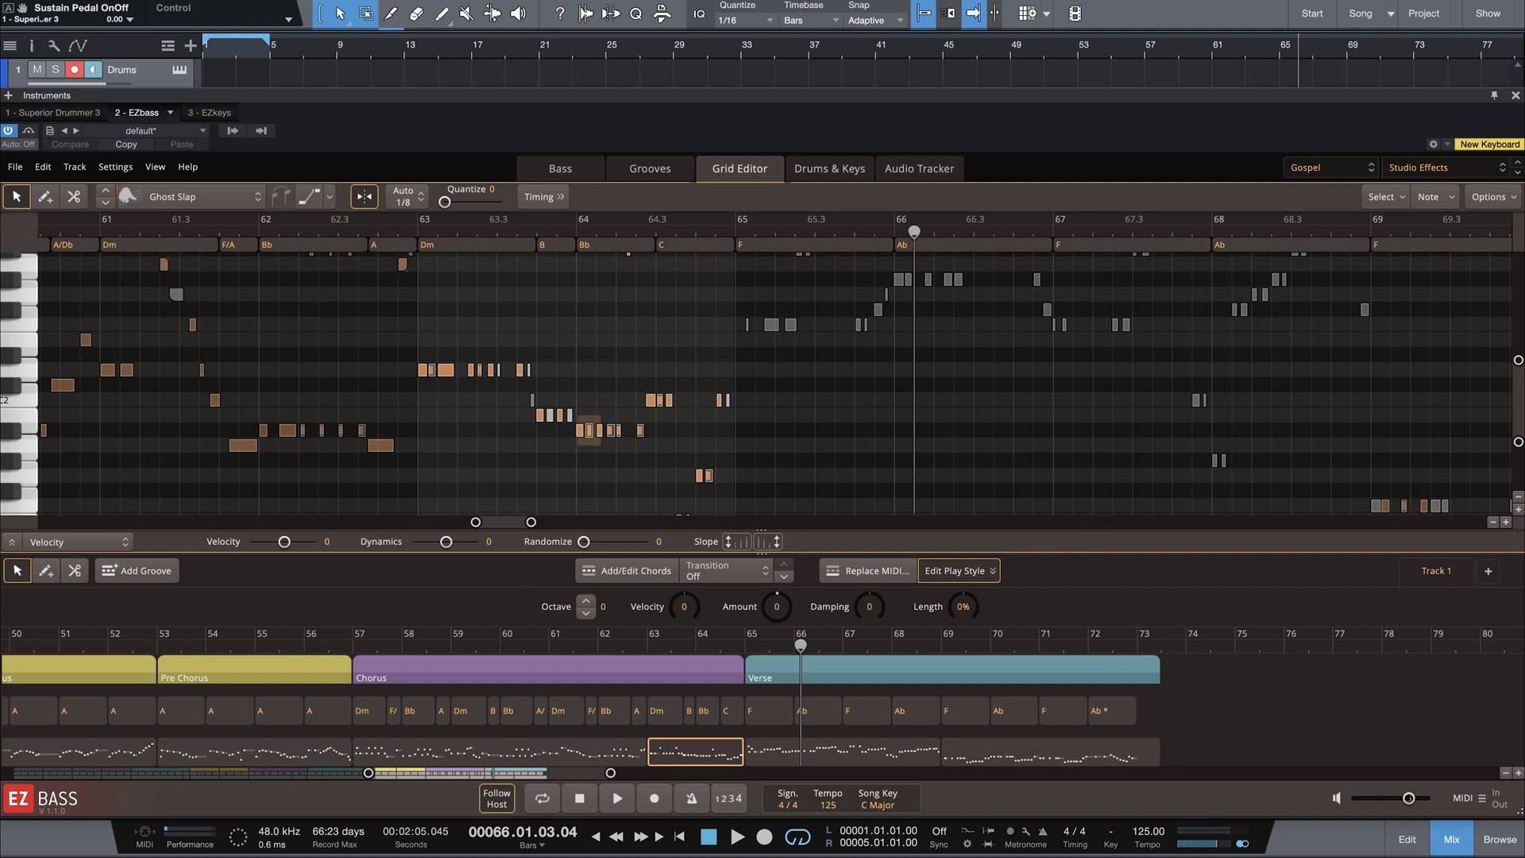
Switch to Superior Drummer 3 and open the Verse block at bar 17 in the Grid Editor
{"action": "left_click", "coordinate": [55, 113]}
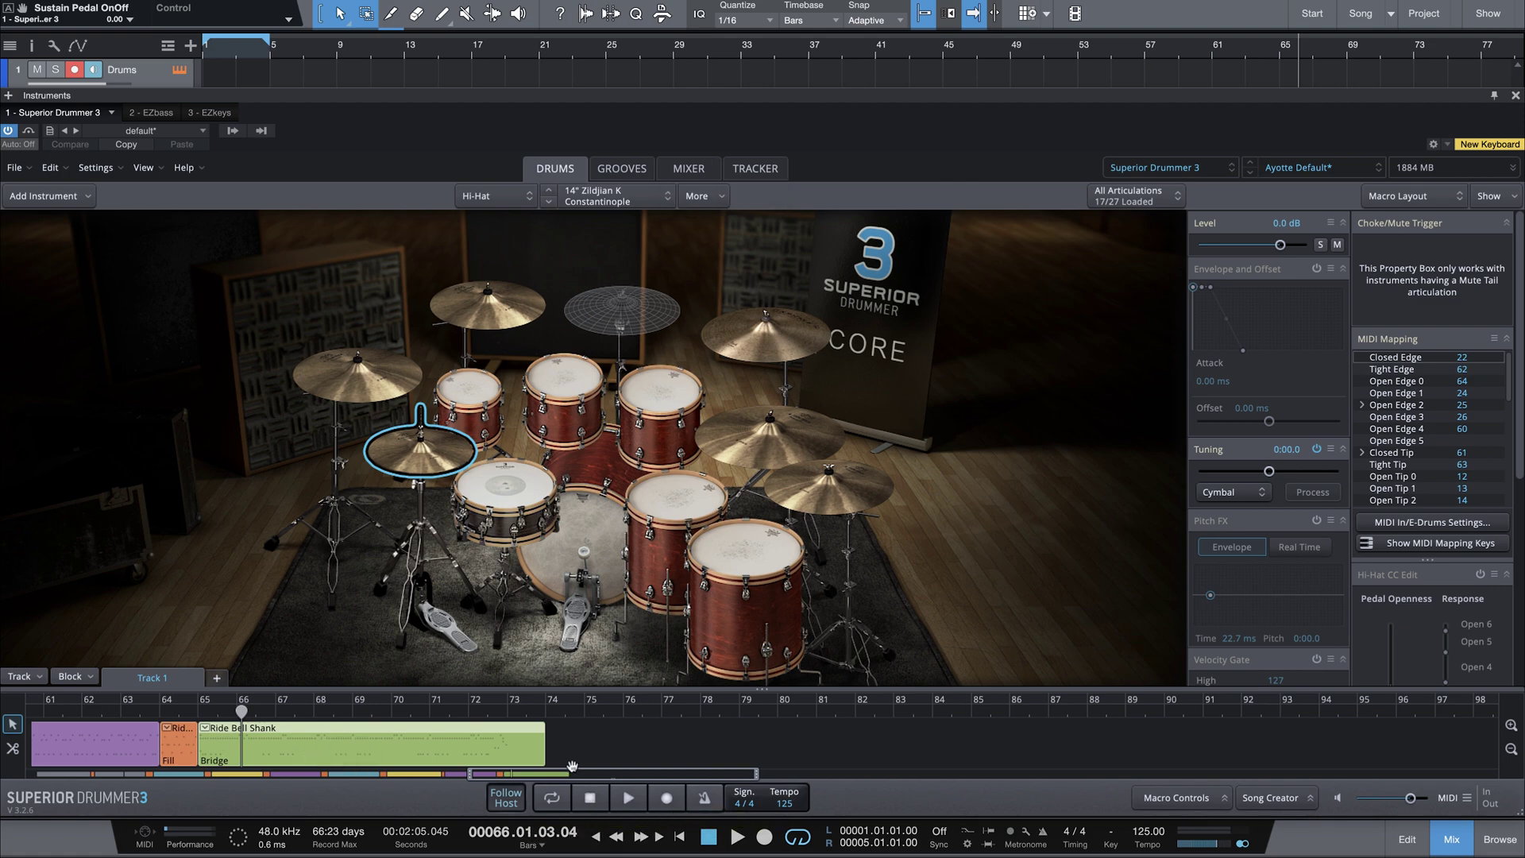
{"action": "left_click_drag", "start_coordinate": [577, 780], "coordinate": [463, 777]}
{"action": "left_click_drag", "start_coordinate": [318, 773], "coordinate": [640, 773]}
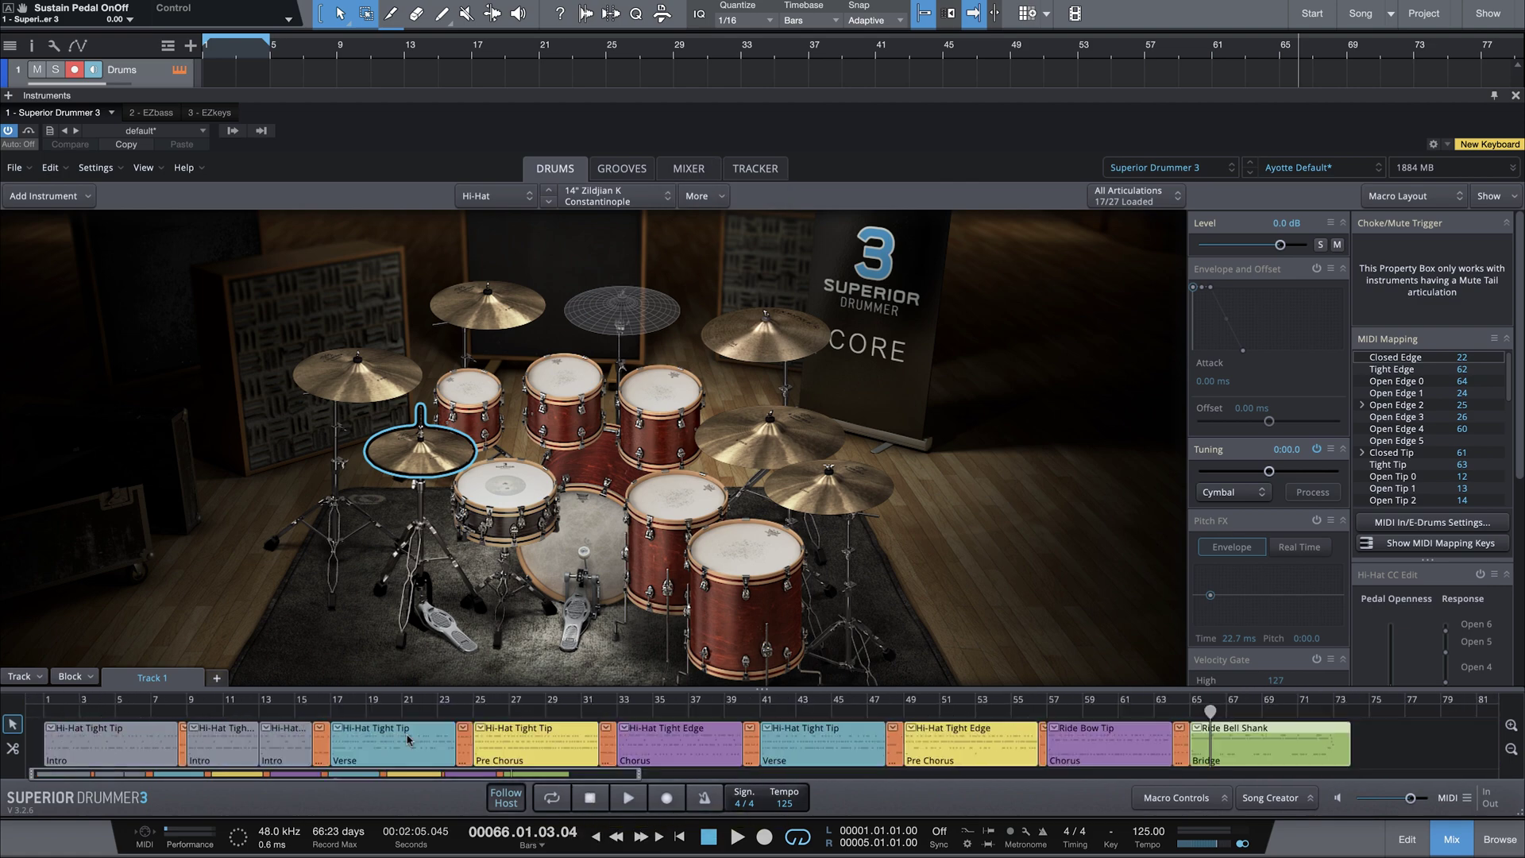
{"action": "double_click", "coordinate": [401, 754]}
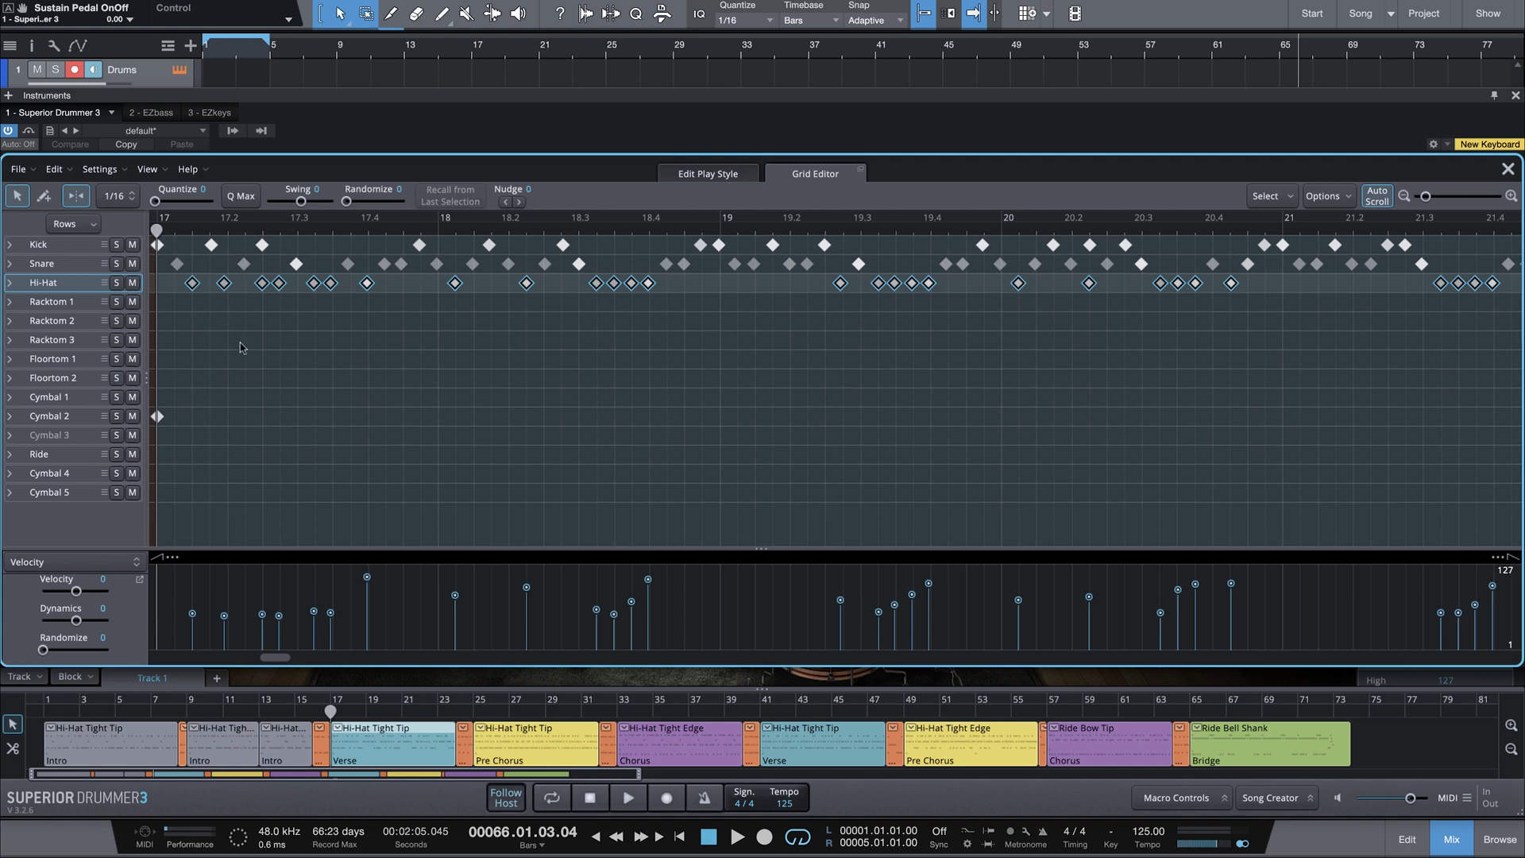
Play back the Verse drum groove from bar 17 and stop early in bar 18 to locate the kick before 18.2
{"action": "left_click", "coordinate": [473, 53]}
{"action": "key", "text": "space"}
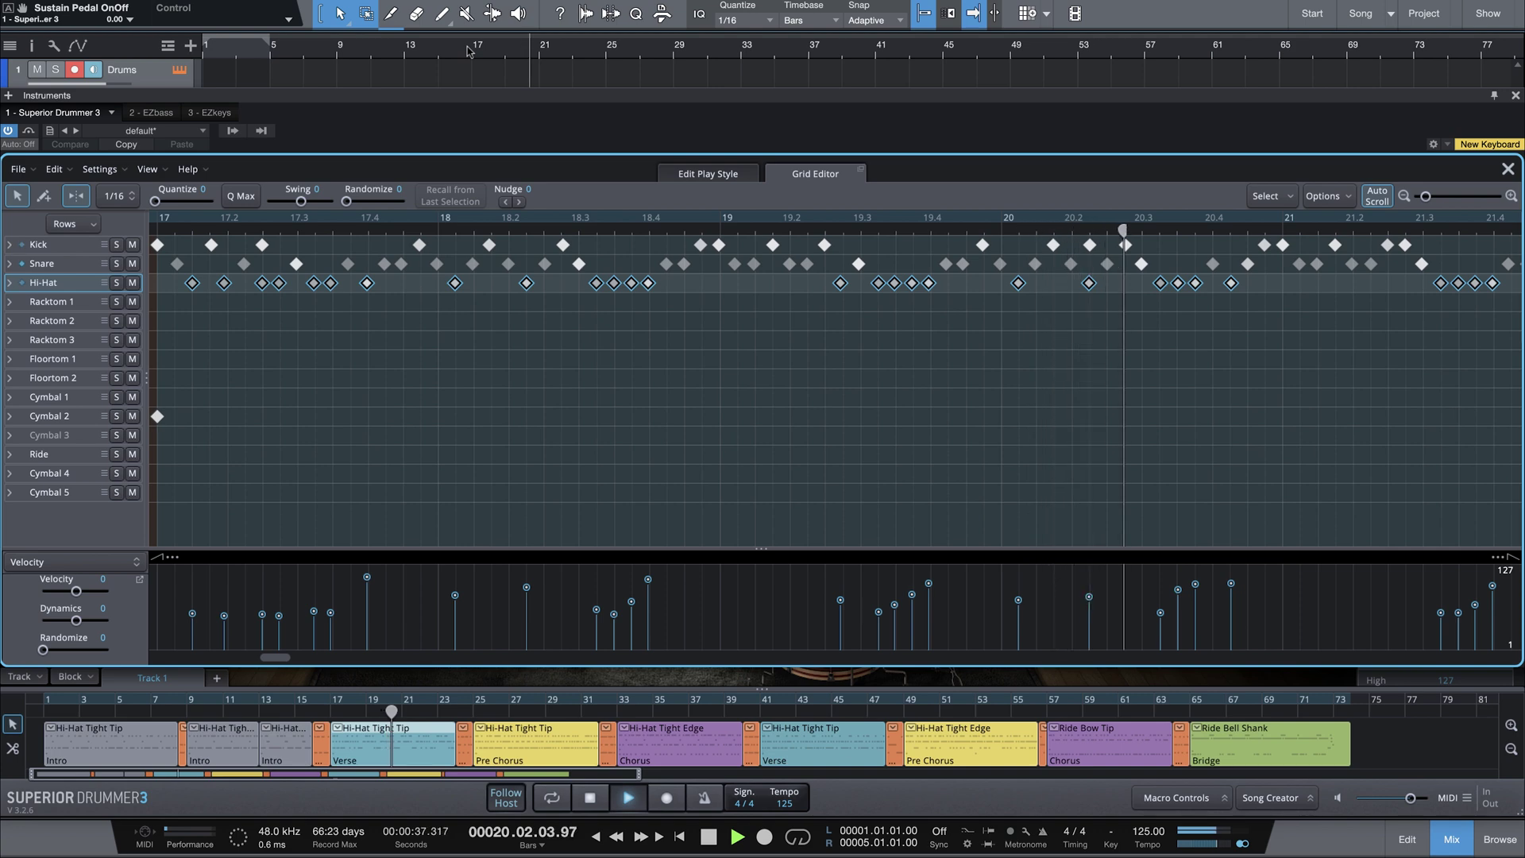
{"action": "key", "text": "space"}
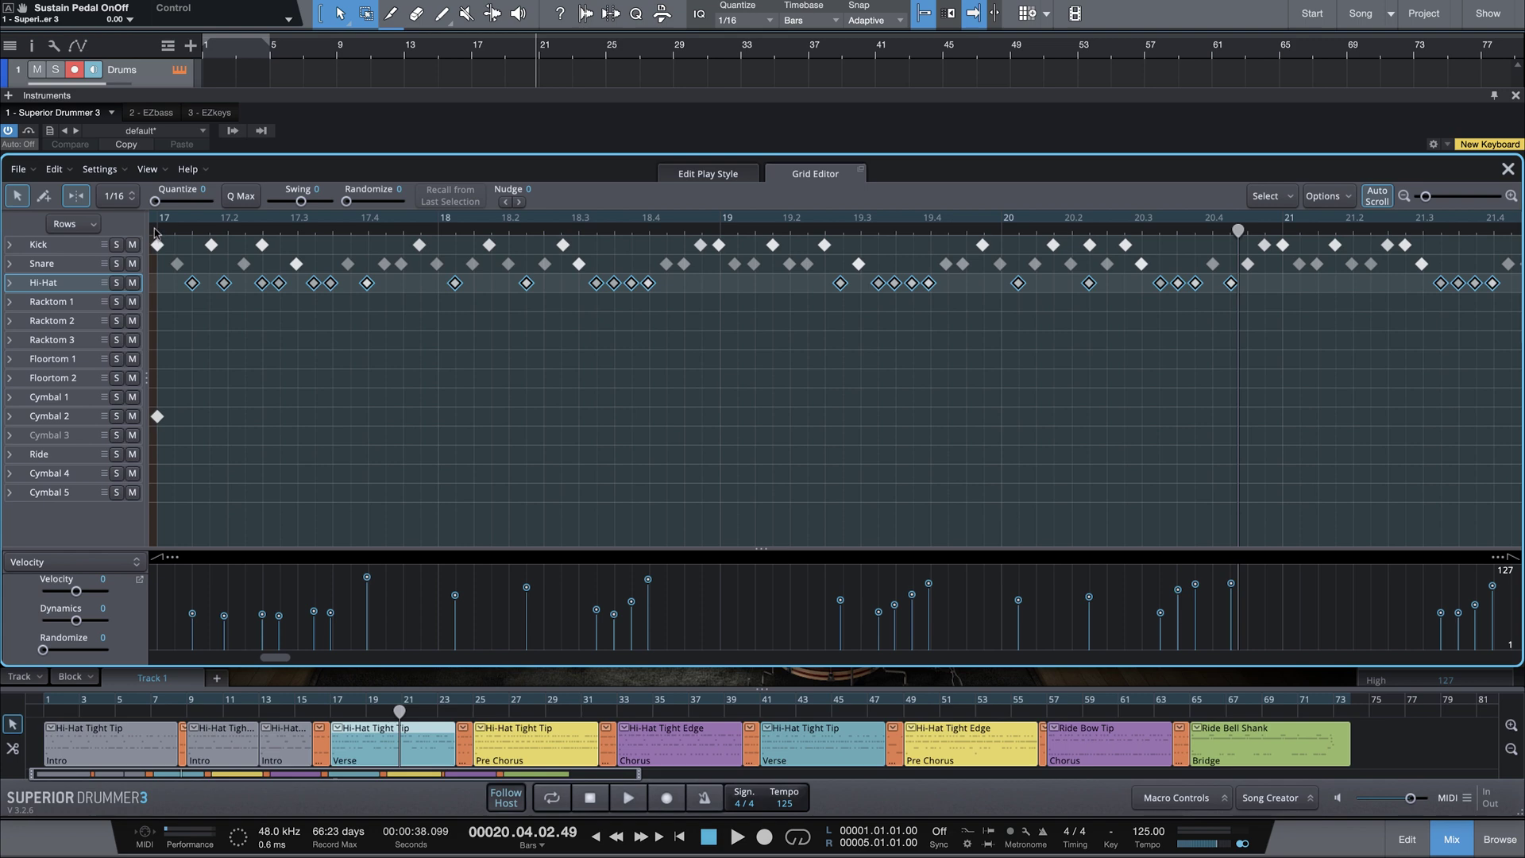
{"action": "left_click", "coordinate": [472, 58]}
{"action": "key", "text": "space"}
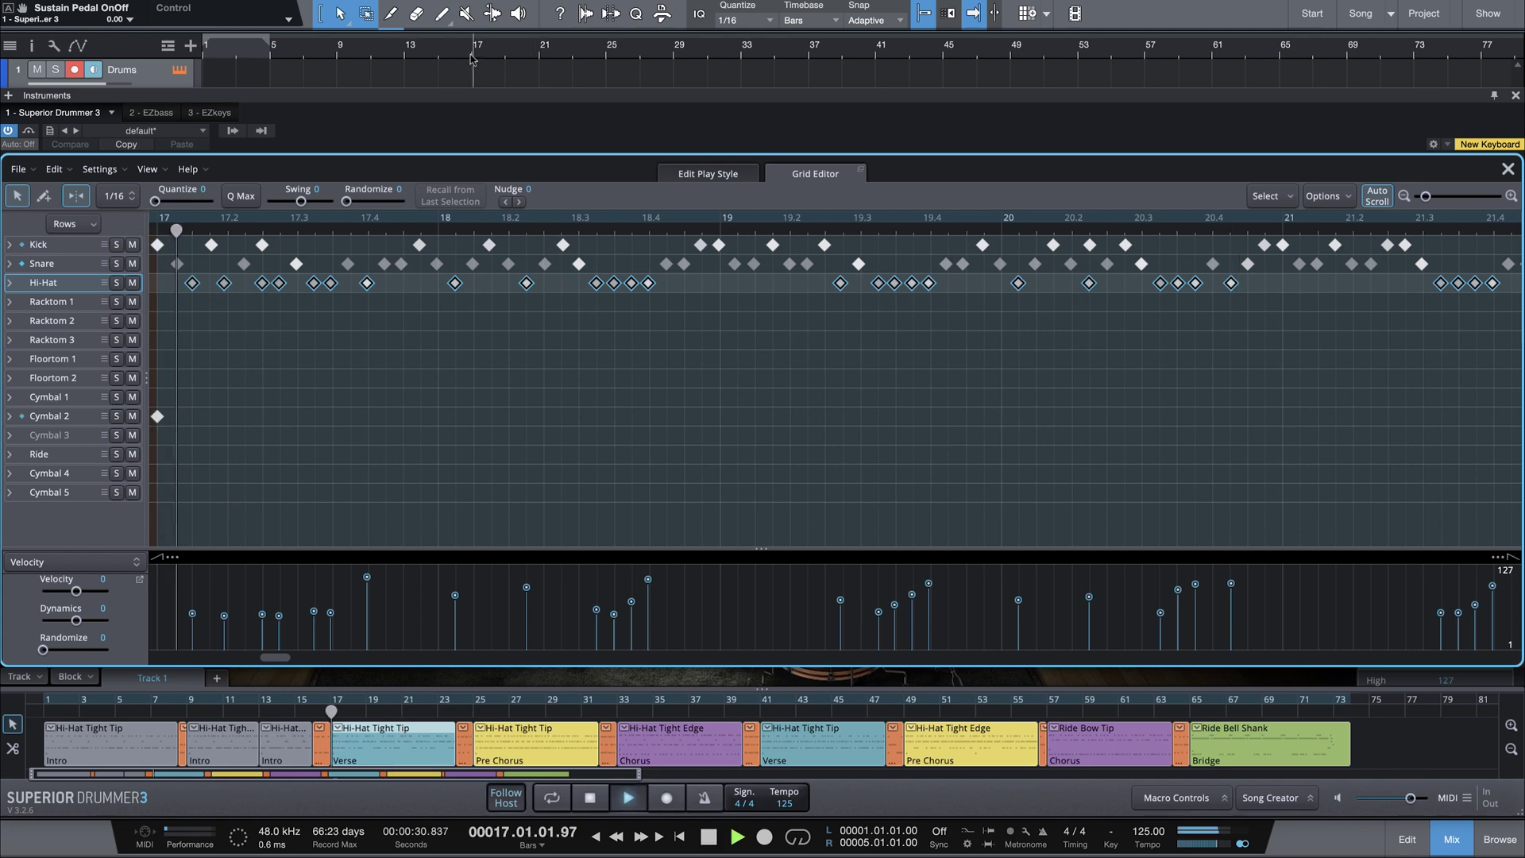
{"action": "key", "text": "space"}
Swap the kick and hi-hat hits within the first beat of bar 18 and play back from bar 17
{"action": "left_click", "coordinate": [490, 248]}
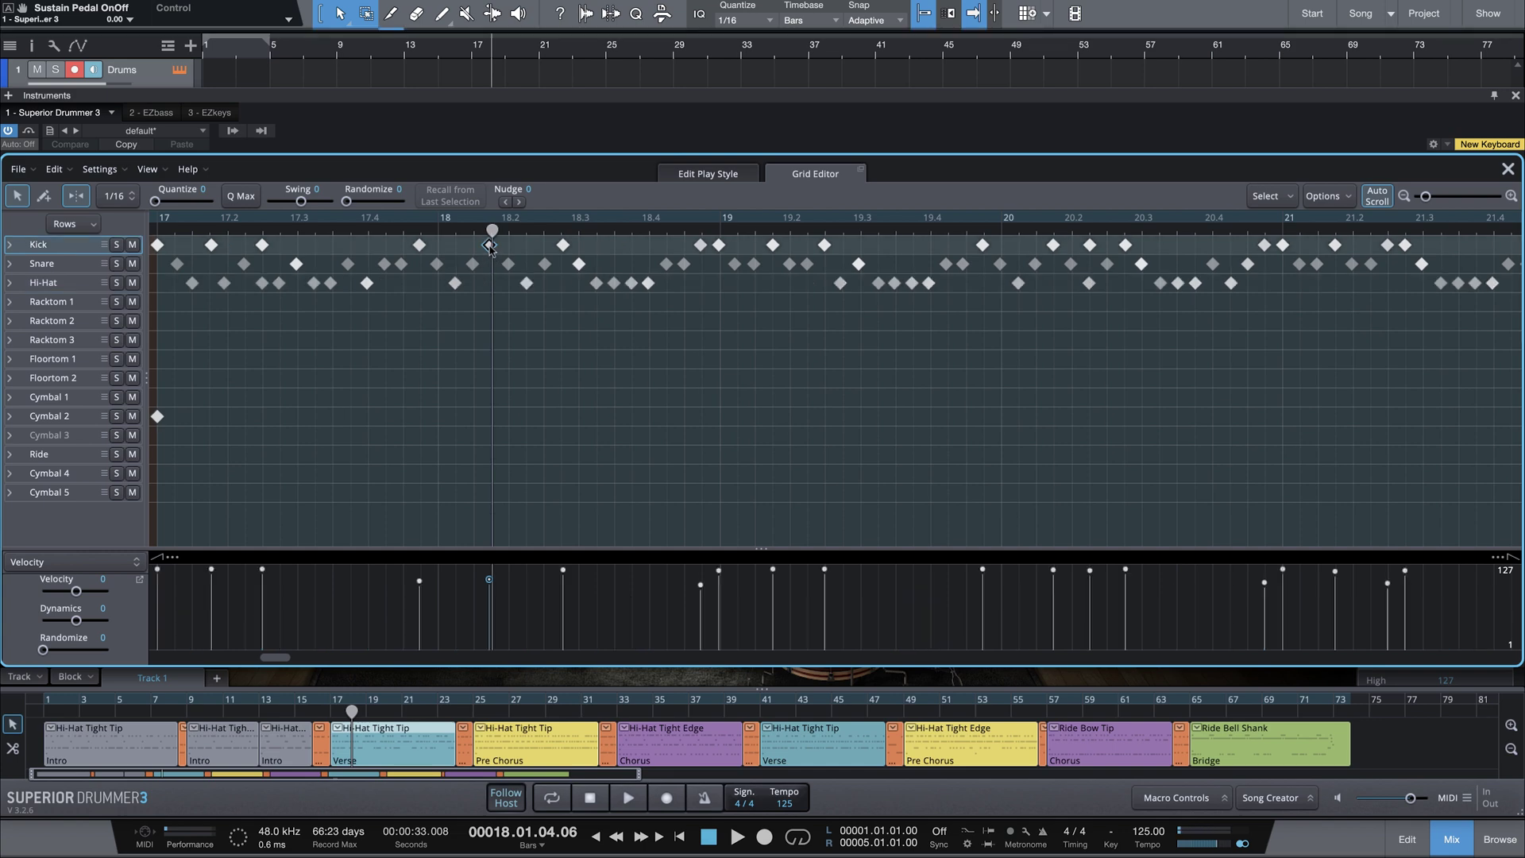
{"action": "left_click_drag", "start_coordinate": [490, 246], "coordinate": [492, 286]}
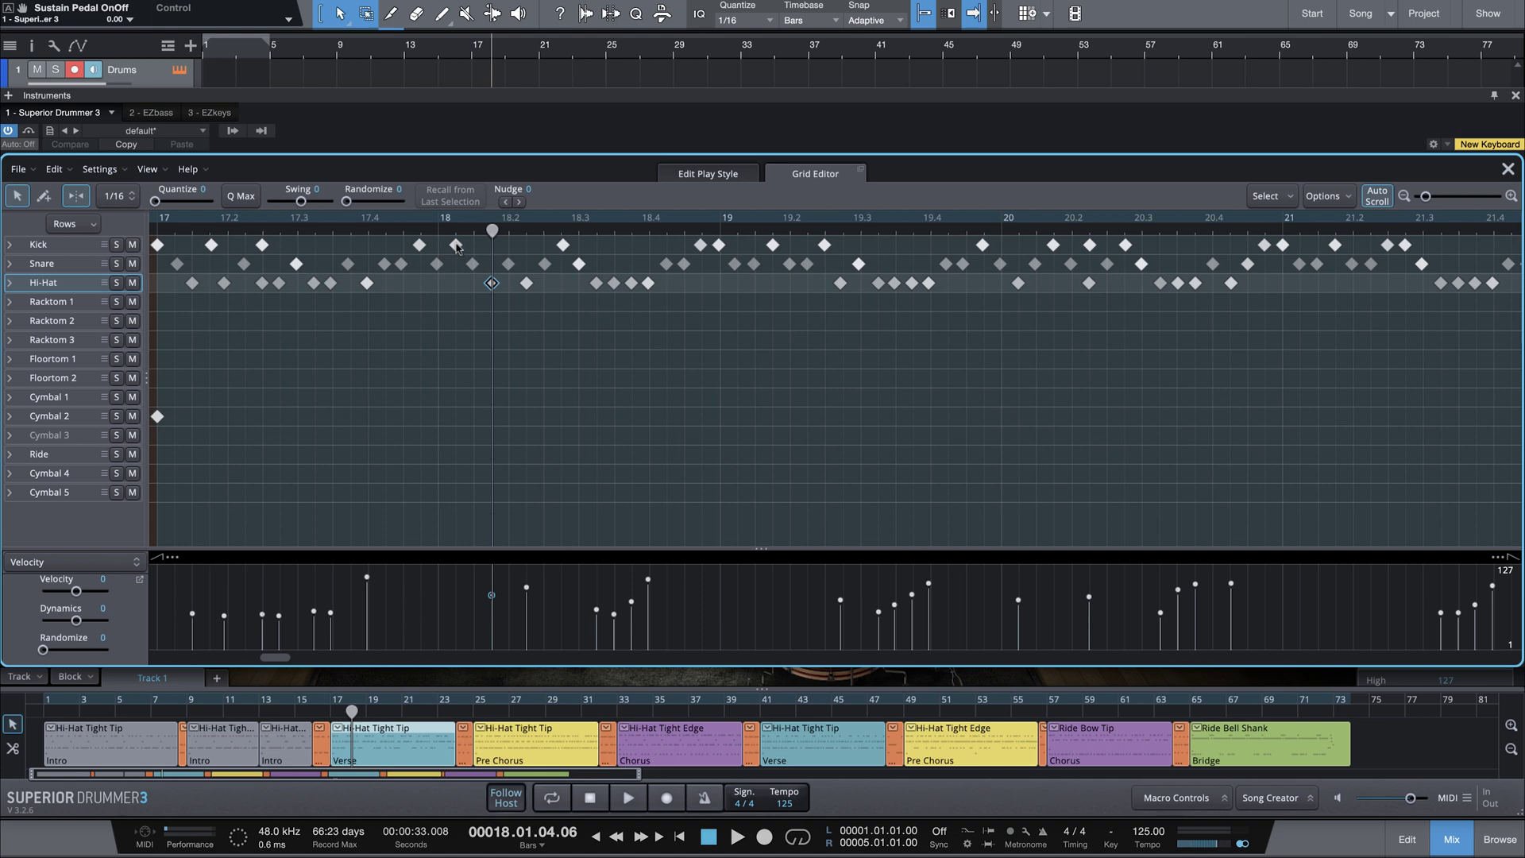
{"action": "left_click", "coordinate": [473, 59]}
{"action": "key", "text": "space"}
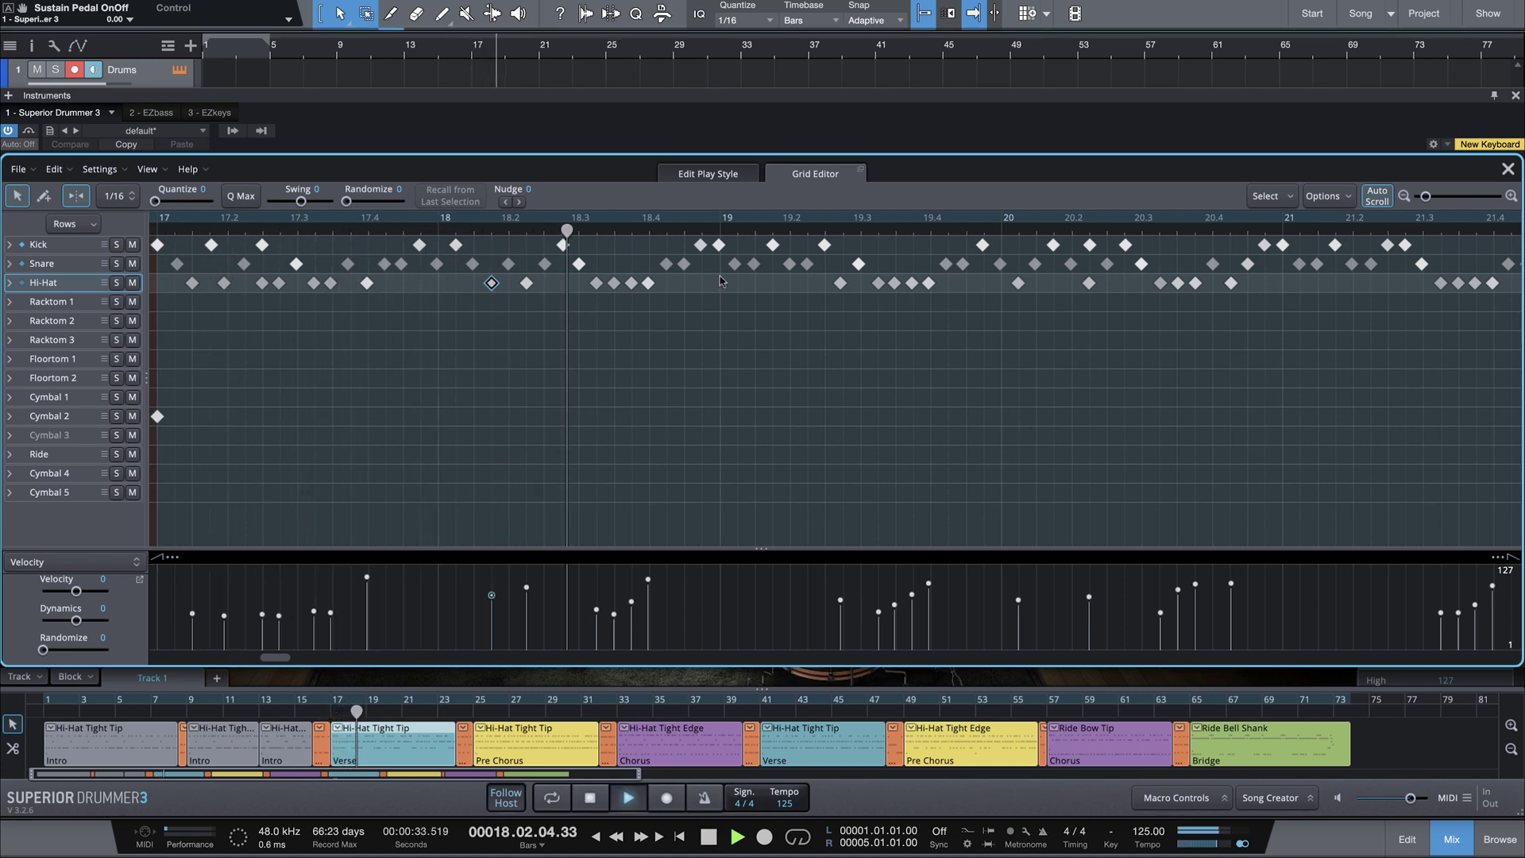
{"action": "key", "text": "space"}
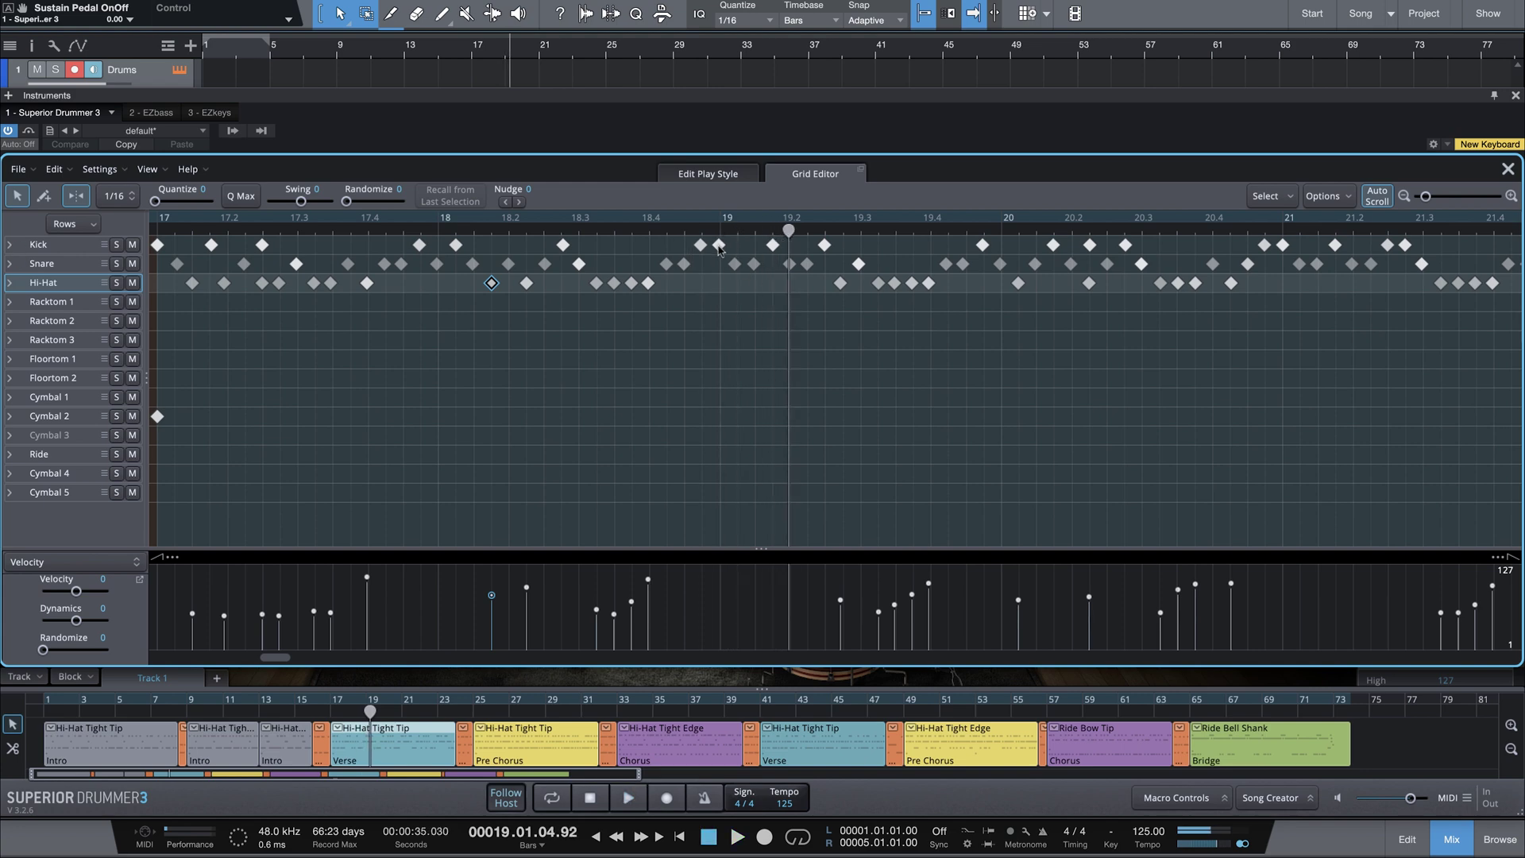
Swap the kick with the following snare at the start of bars 19 and 21, and the kick with the hi-hat in bar 20's first beat
{"action": "left_click", "coordinate": [719, 245]}
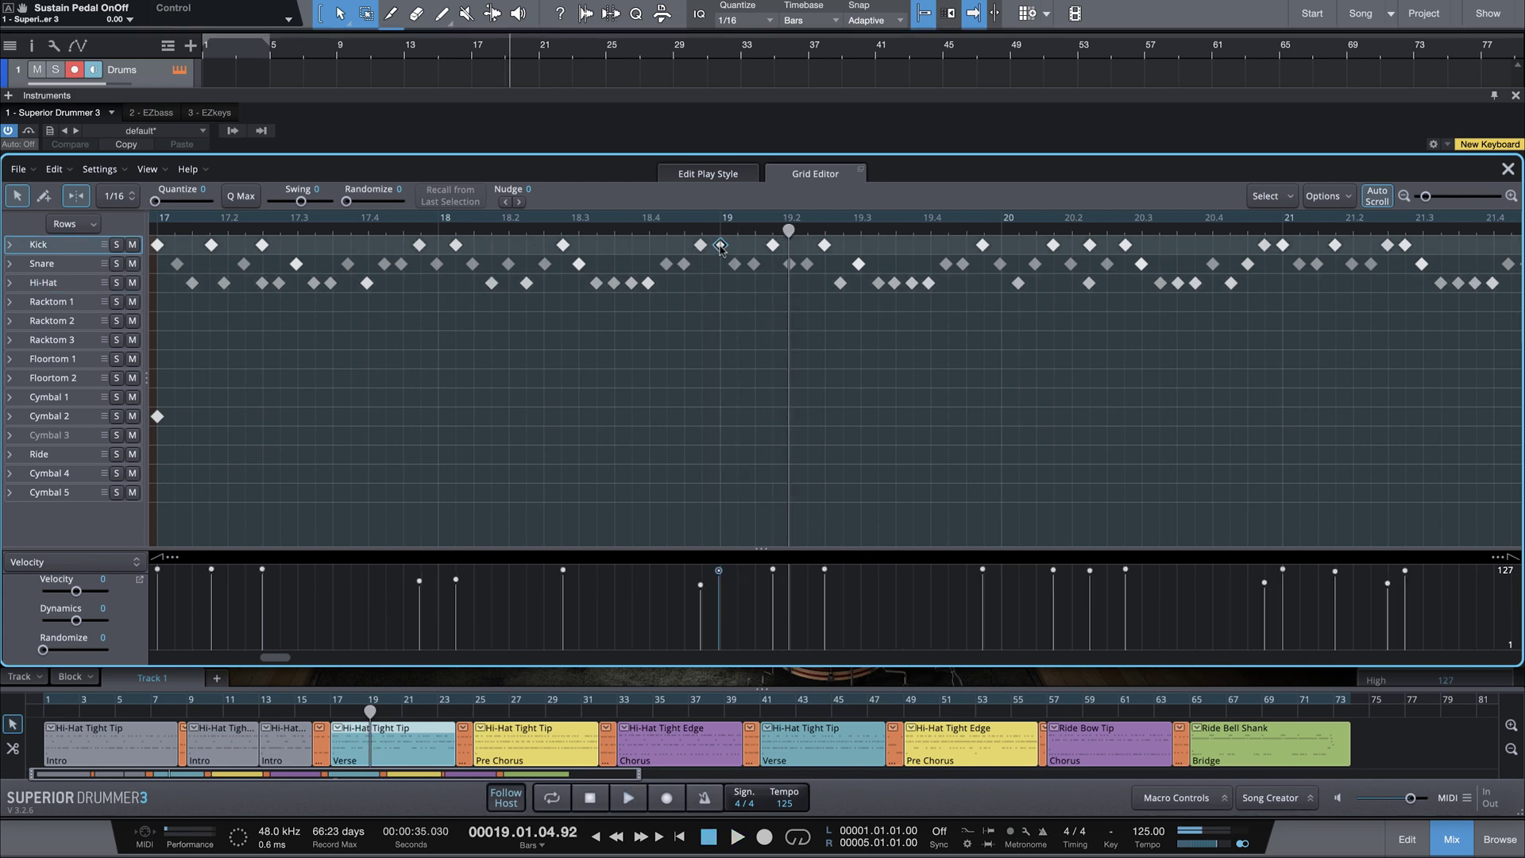
{"action": "mouse_move", "coordinate": [723, 249]}
{"action": "left_mouse_down"}
{"action": "mouse_move", "coordinate": [738, 249]}
{"action": "mouse_move", "coordinate": [720, 264]}
{"action": "left_mouse_up"}
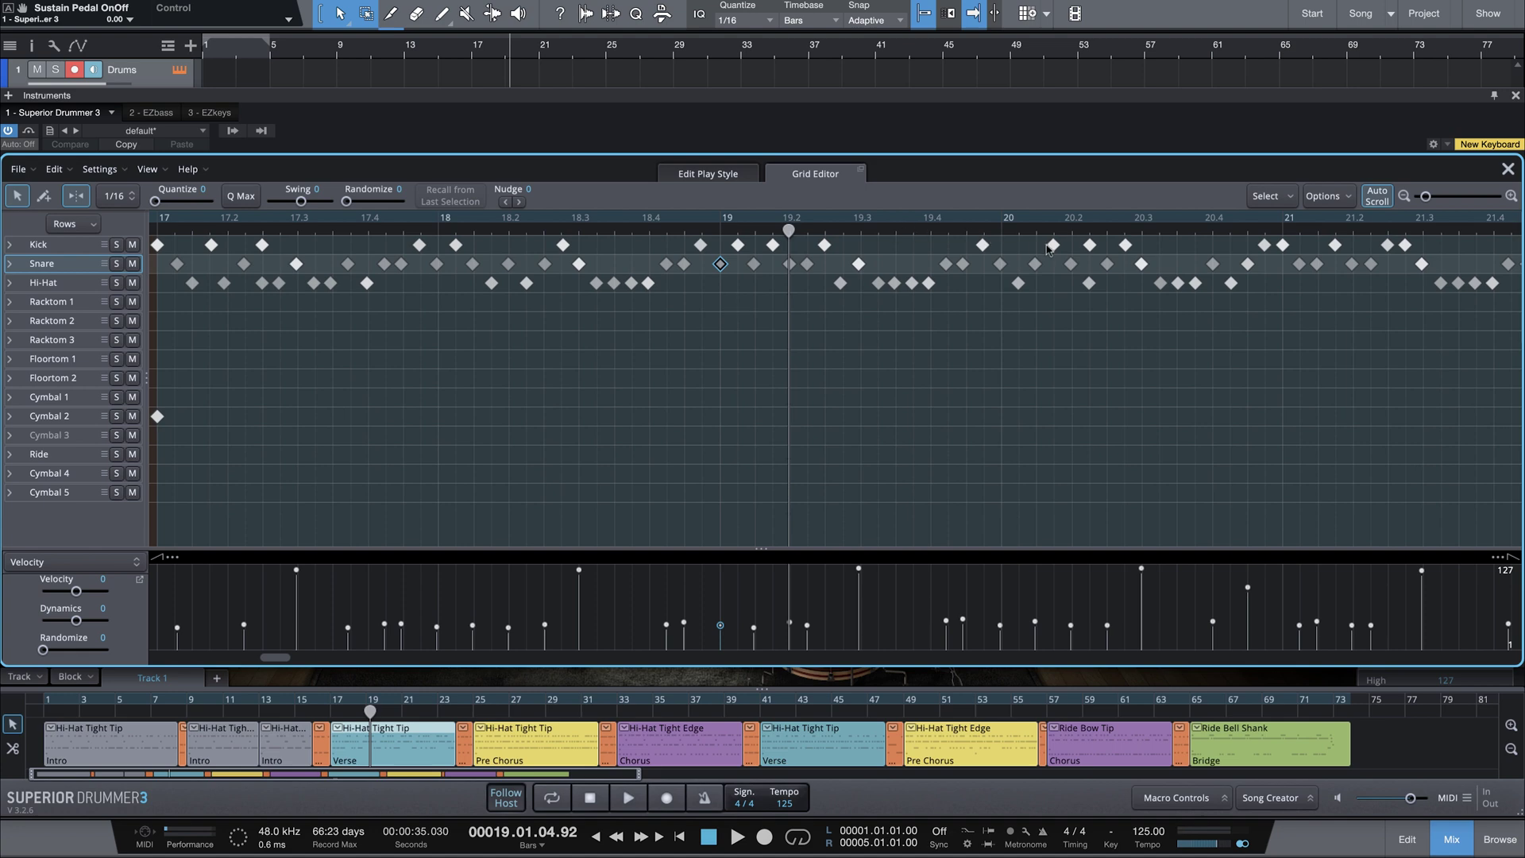
{"action": "left_click_drag", "start_coordinate": [1052, 251], "coordinate": [1050, 290]}
{"action": "left_click", "coordinate": [1024, 286]}
{"action": "mouse_move", "coordinate": [1285, 248]}
{"action": "left_mouse_down"}
{"action": "mouse_move", "coordinate": [1303, 247]}
{"action": "mouse_move", "coordinate": [1283, 265]}
{"action": "left_mouse_up"}
Swap the kick and hi-hat in the first beat of bar 22 and the kick and snare at the start of bar 23
{"action": "left_click_drag", "start_coordinate": [279, 661], "coordinate": [293, 666]}
{"action": "left_click_drag", "start_coordinate": [1097, 246], "coordinate": [1097, 286]}
{"action": "mouse_move", "coordinate": [1325, 246]}
{"action": "left_mouse_down"}
{"action": "mouse_move", "coordinate": [1342, 246]}
{"action": "mouse_move", "coordinate": [1324, 265]}
{"action": "left_mouse_up"}
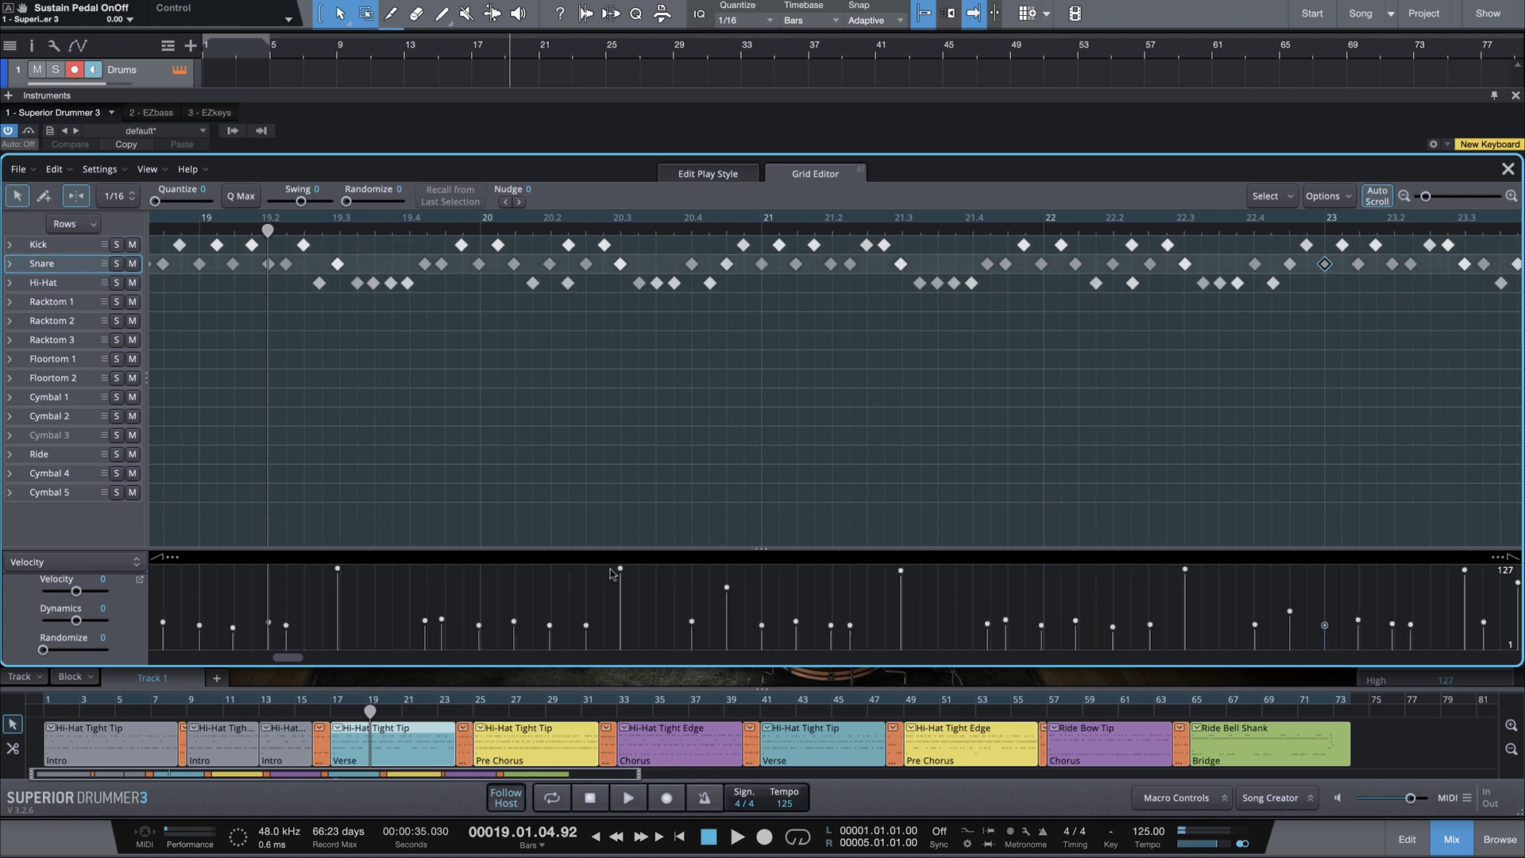
Play back the edited Verse from bar 17 into the Pre Chorus, and return to bar 17
{"action": "left_click_drag", "start_coordinate": [292, 659], "coordinate": [299, 661]}
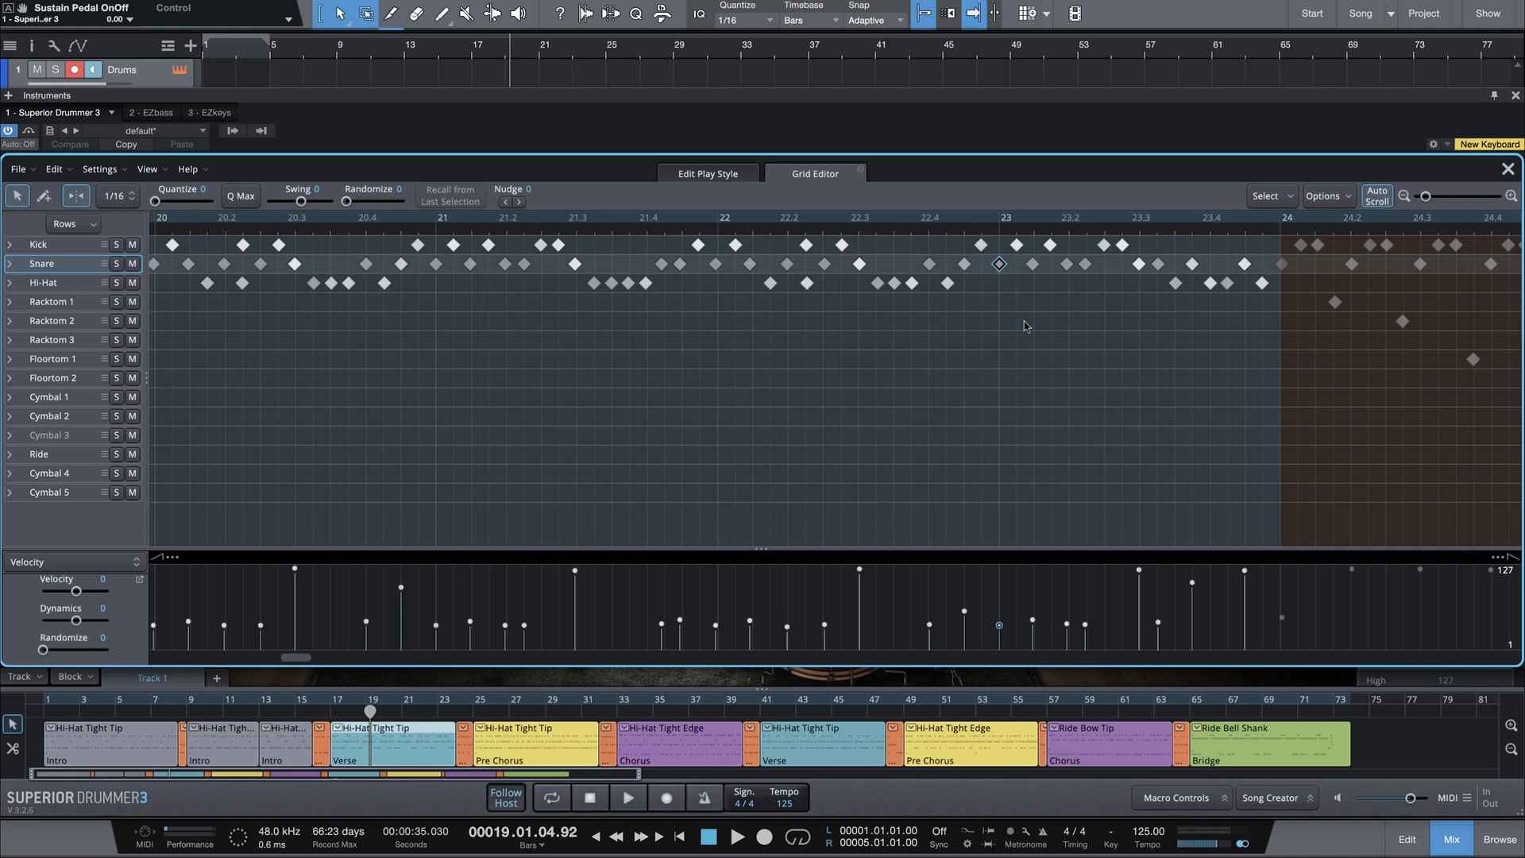
{"action": "left_click", "coordinate": [471, 55]}
{"action": "key", "text": "space"}
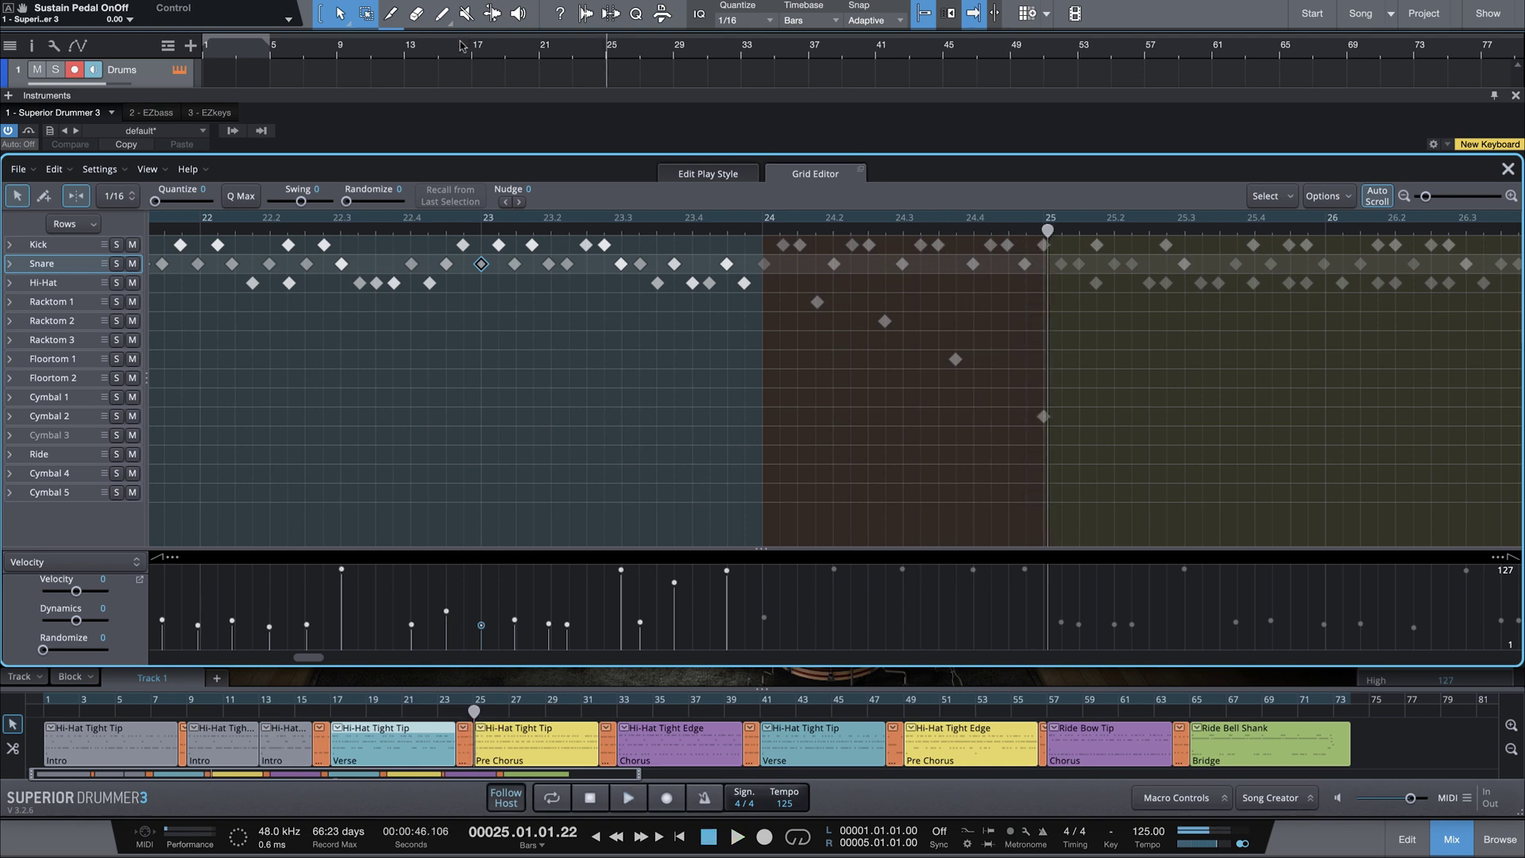
{"action": "left_click", "coordinate": [473, 51]}
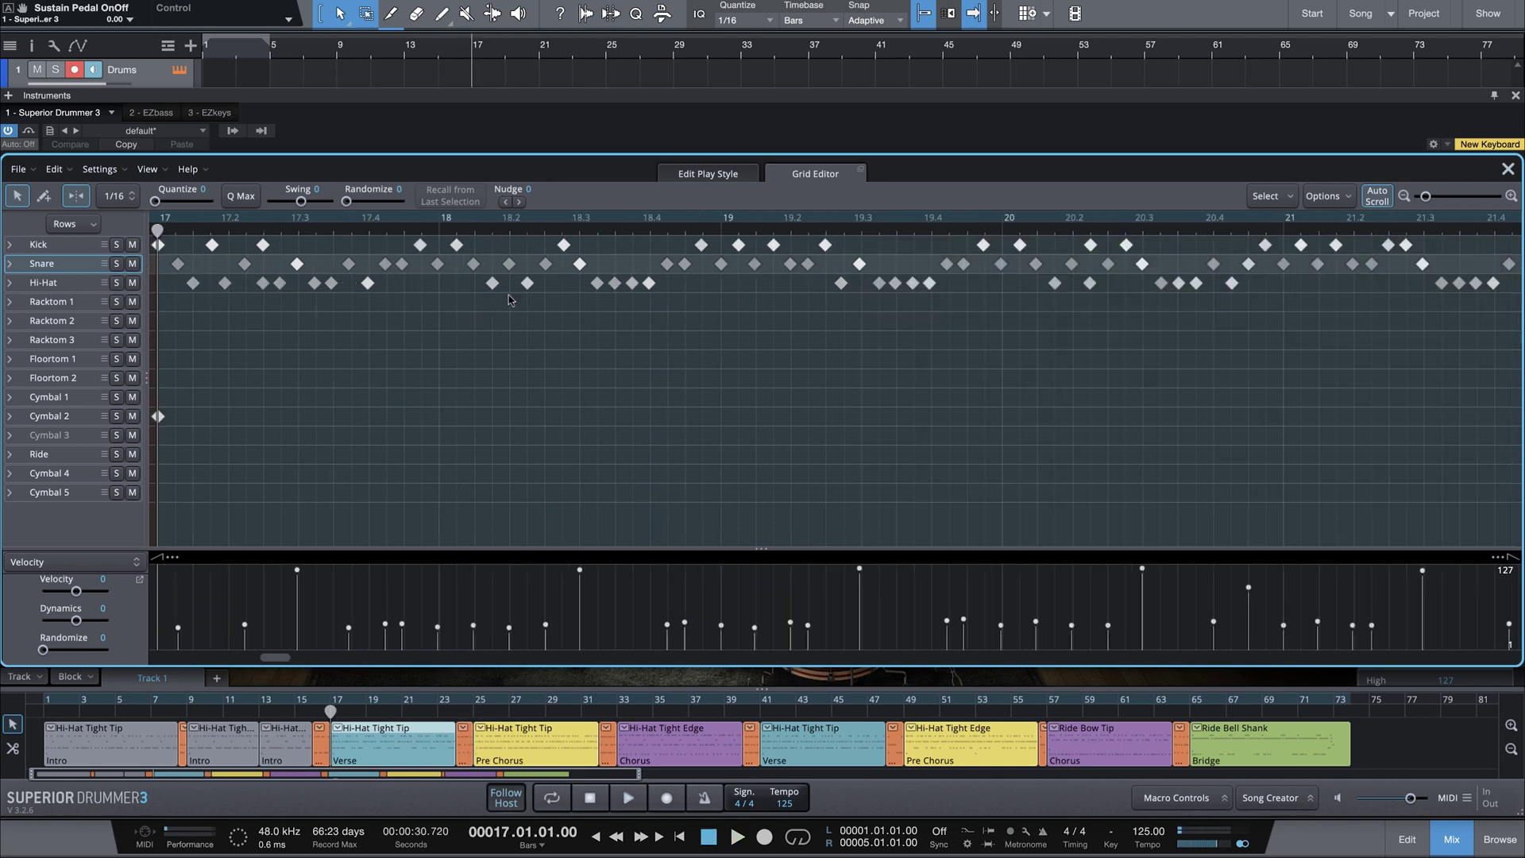
Move the kick just before 19.2 to the snare row and set its velocity offset to -95
{"action": "left_click", "coordinate": [774, 244]}
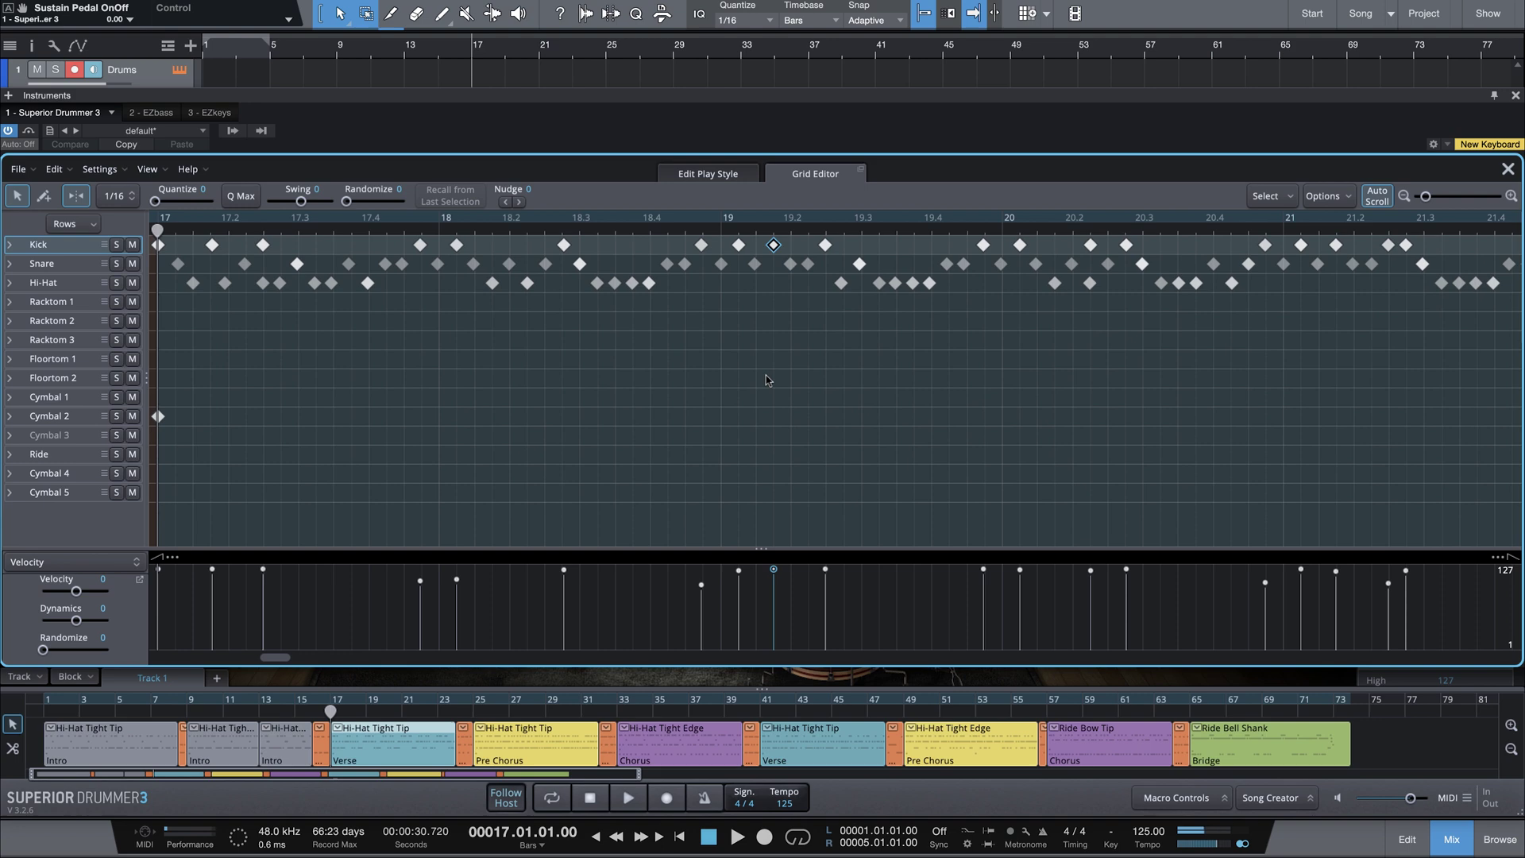
{"action": "left_click", "coordinate": [738, 247]}
{"action": "left_click_drag", "start_coordinate": [777, 253], "coordinate": [773, 263]}
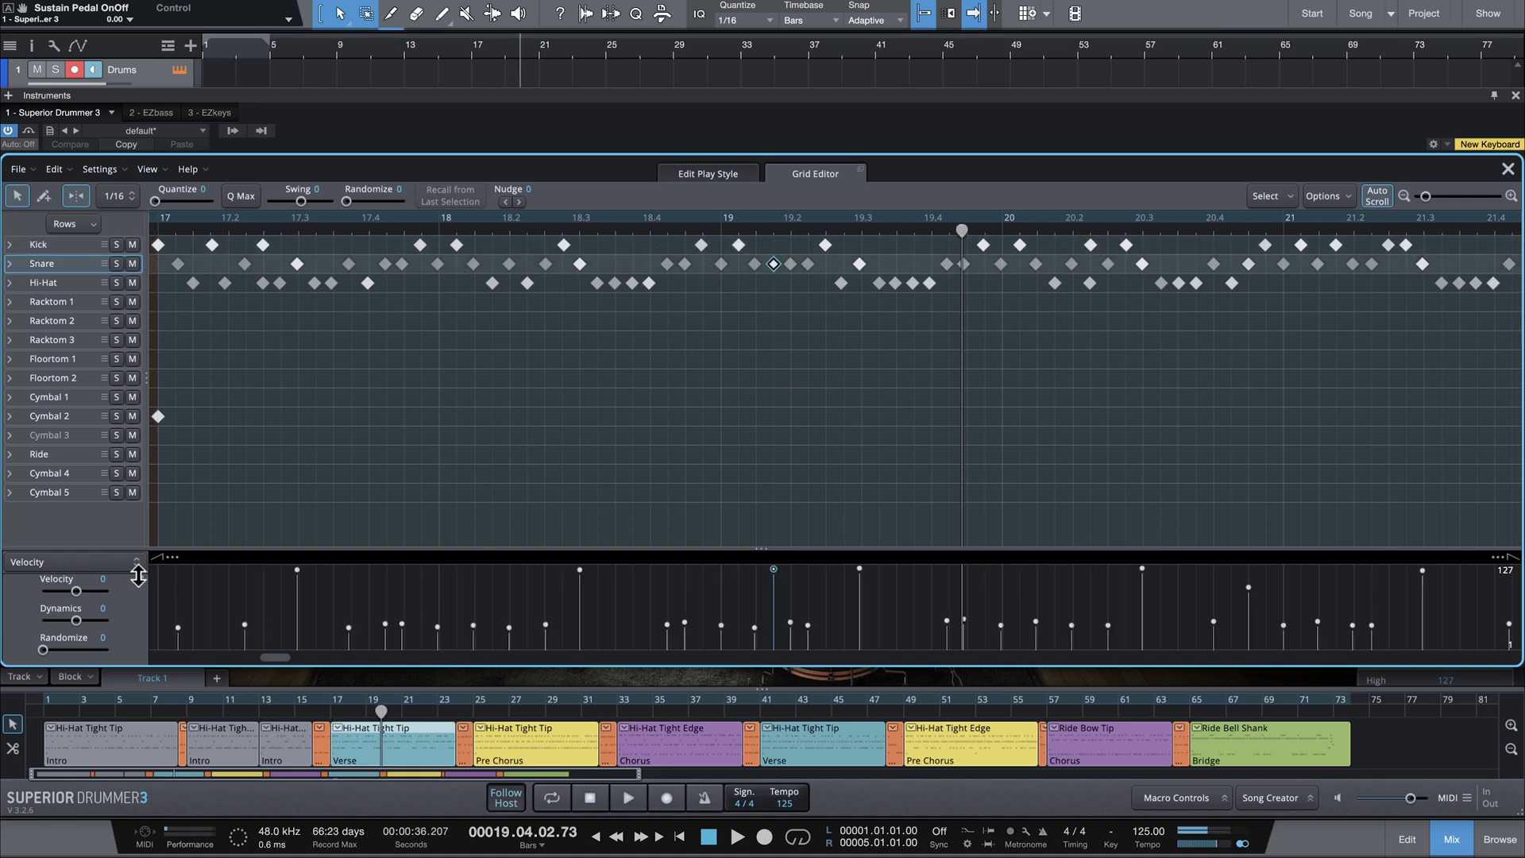
{"action": "left_click_drag", "start_coordinate": [77, 593], "coordinate": [54, 607]}
Play back the Verse from bar 17 twice to check the new soft snare hit in bar 19
{"action": "left_click", "coordinate": [475, 53]}
{"action": "key", "text": "space"}
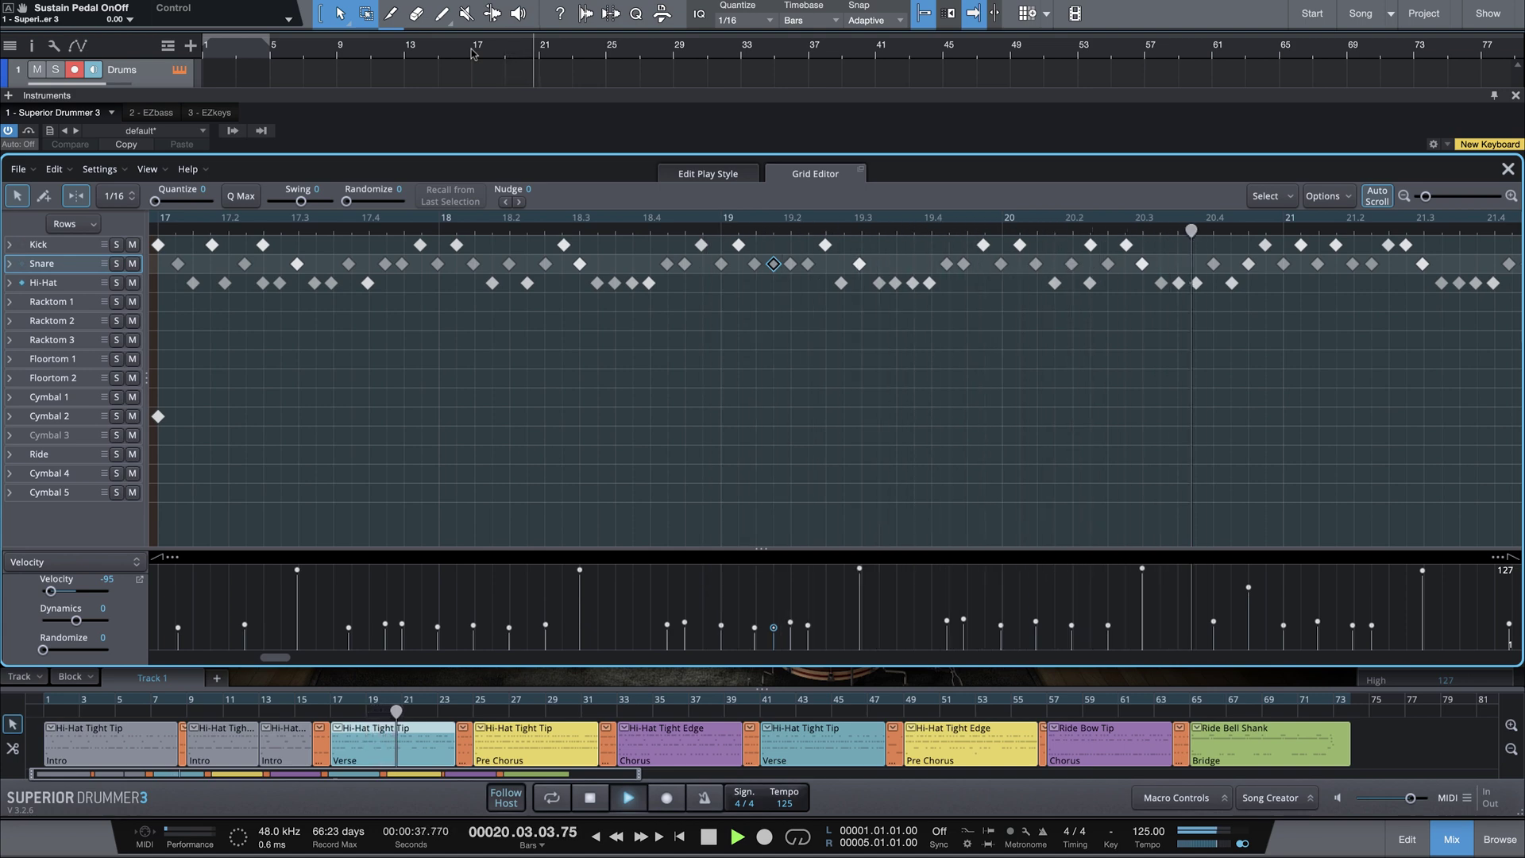
{"action": "left_click", "coordinate": [473, 52]}
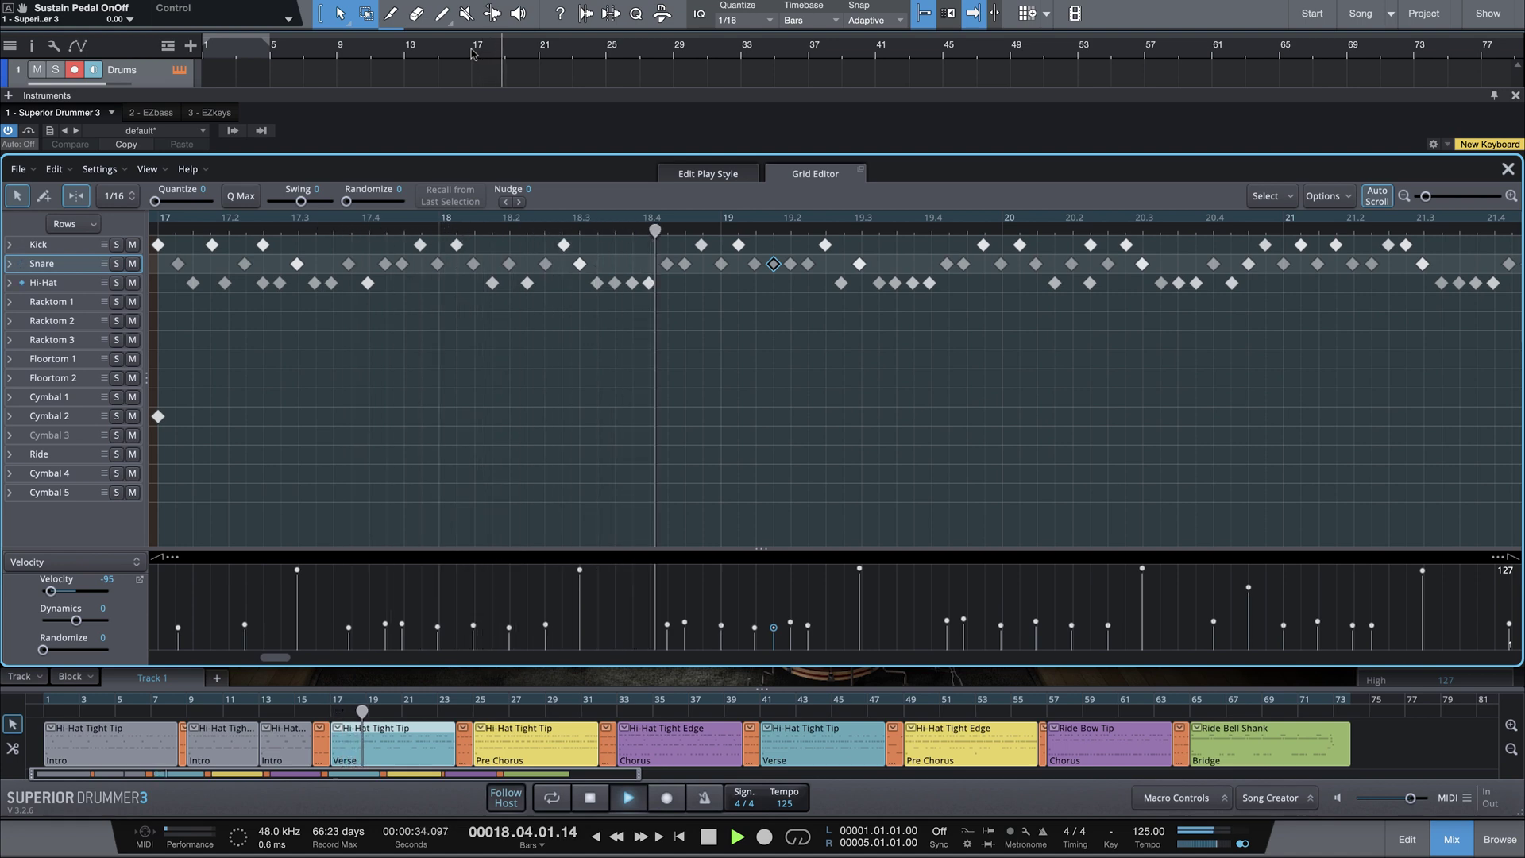
{"action": "key", "text": "space"}
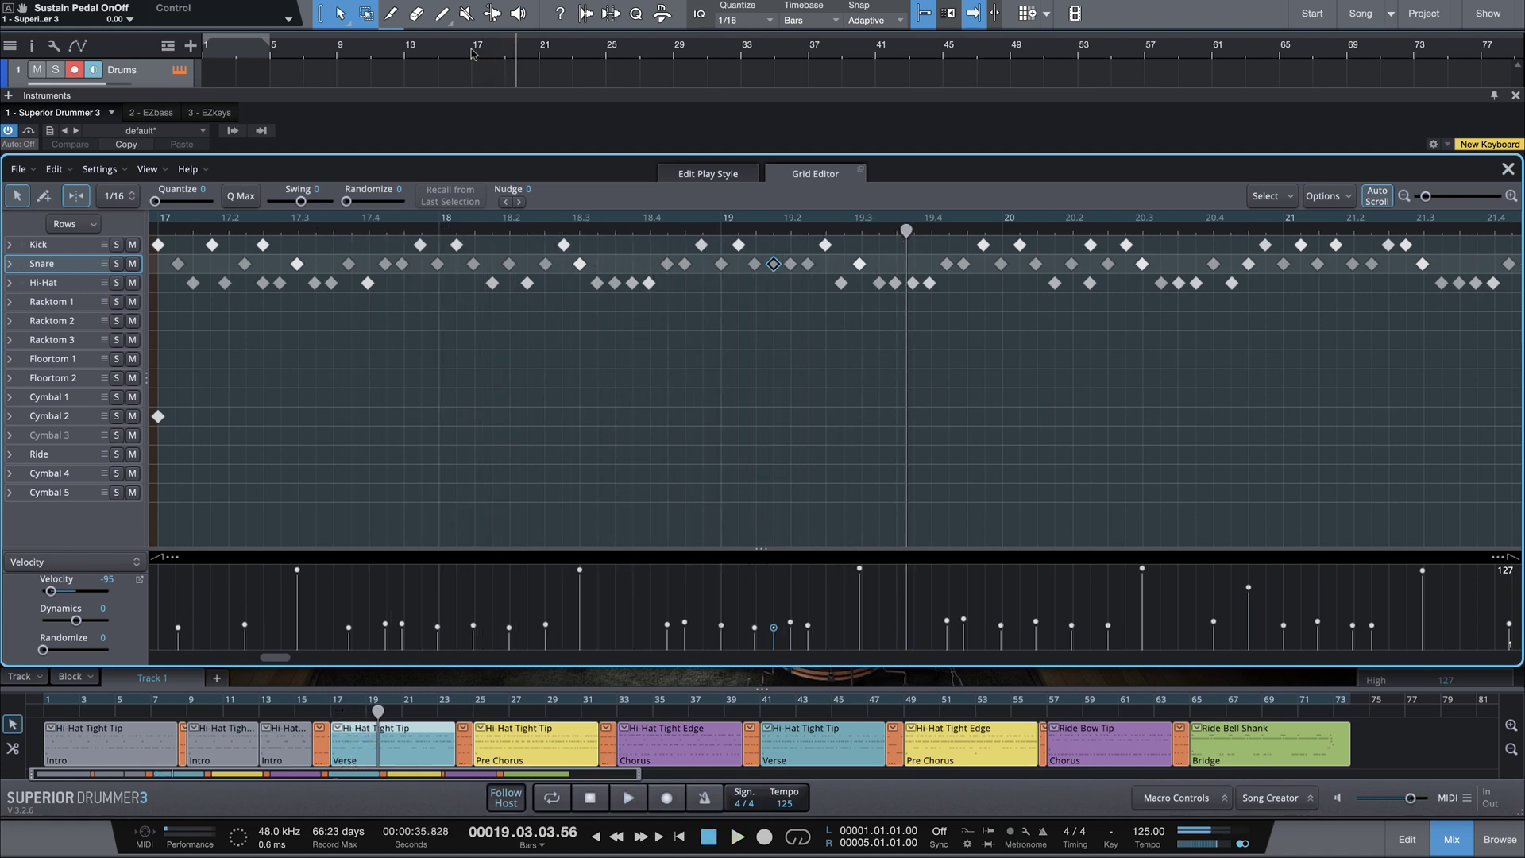
Move the kicks just before 21.2 and 23.2 to the snare row and lower their velocities, setting the latter's offset to -82
{"action": "left_click_drag", "start_coordinate": [1337, 248], "coordinate": [1337, 261]}
{"action": "left_click_drag", "start_coordinate": [100, 592], "coordinate": [79, 592]}
{"action": "left_click_drag", "start_coordinate": [275, 657], "coordinate": [297, 664]}
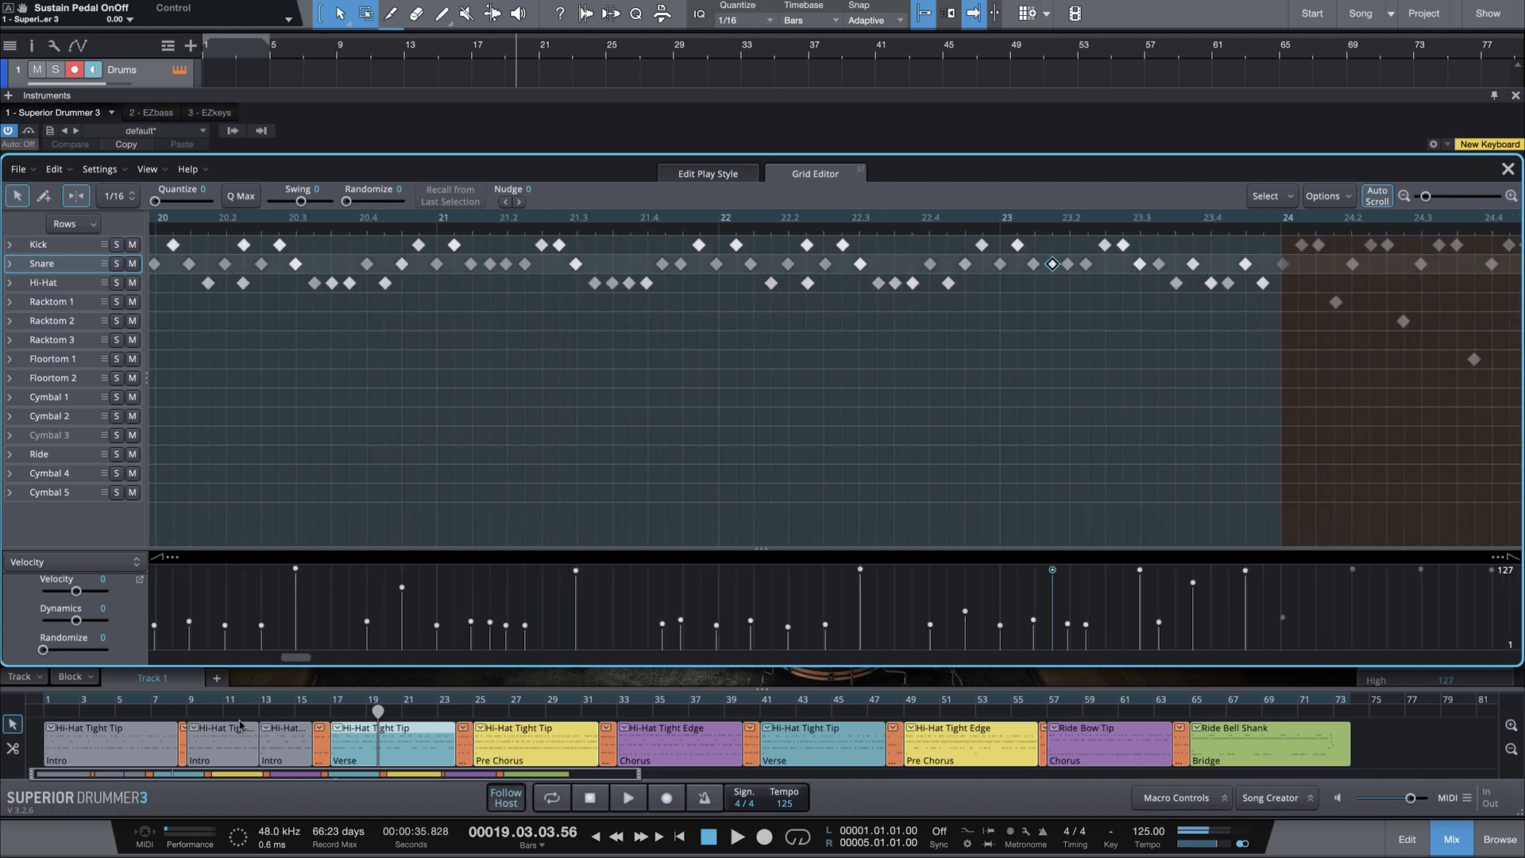
{"action": "left_click_drag", "start_coordinate": [77, 592], "coordinate": [55, 597]}
Play back the Verse from bar 17 into the Pre Chorus to check the softened snare hits
{"action": "left_click", "coordinate": [474, 62]}
{"action": "key", "text": "space"}
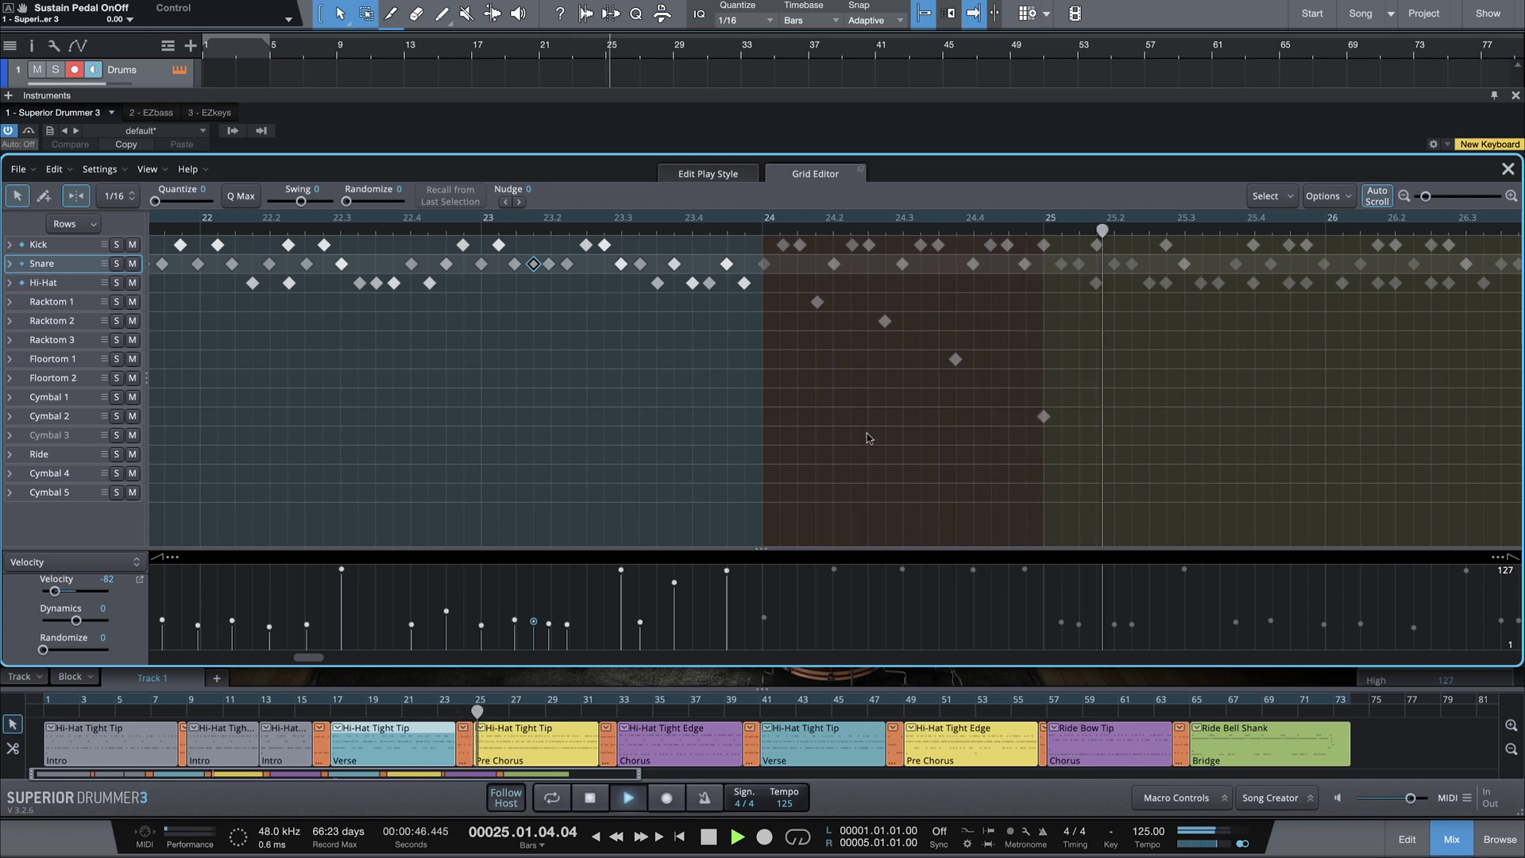
{"action": "key", "text": "space"}
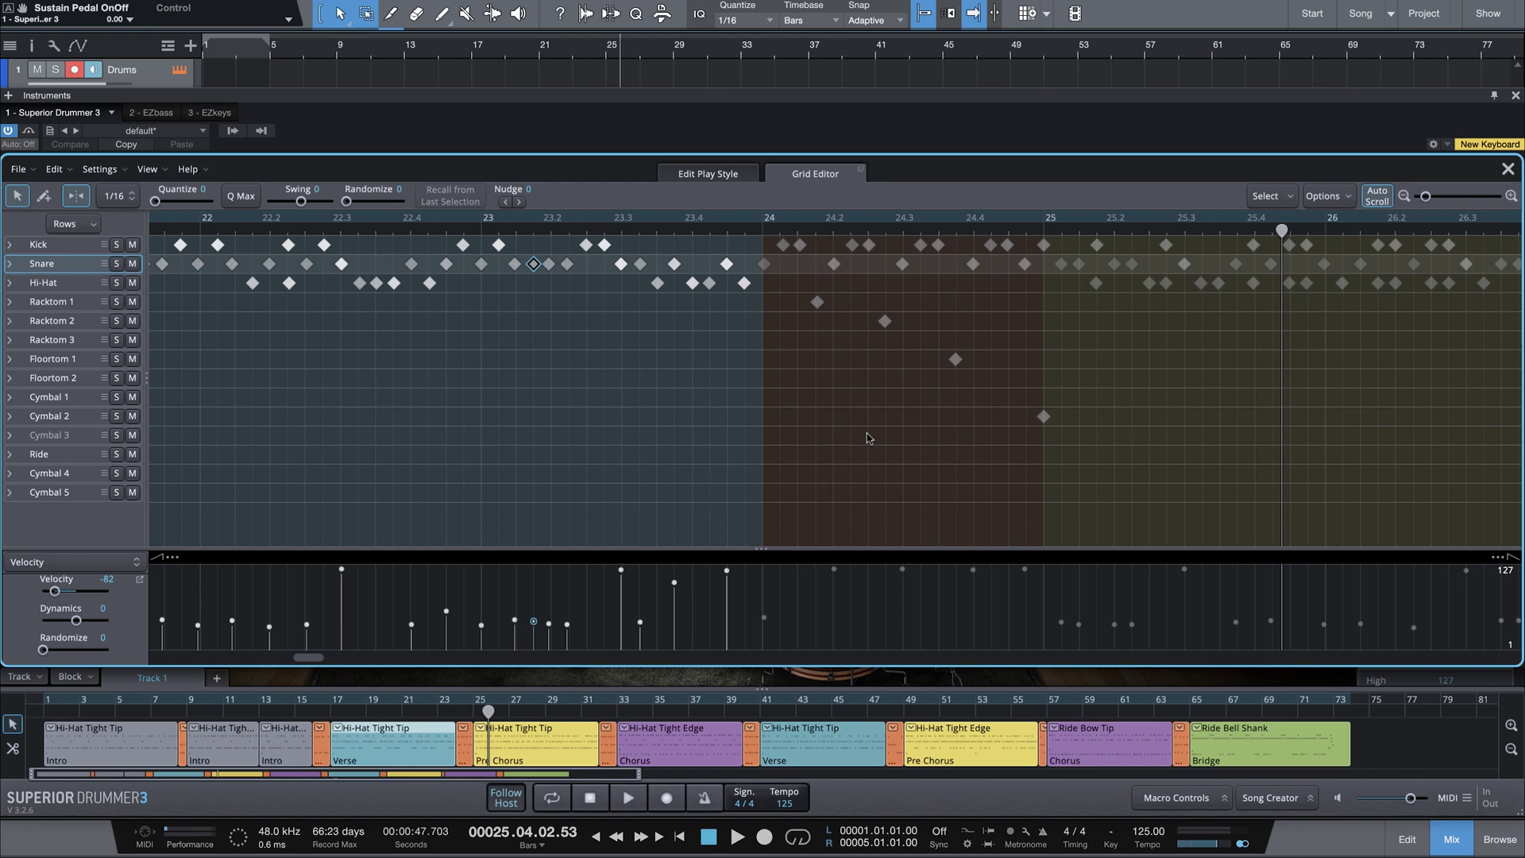
Play back the first Chorus from bar 33 to hear its original groove
{"action": "left_click", "coordinate": [742, 50]}
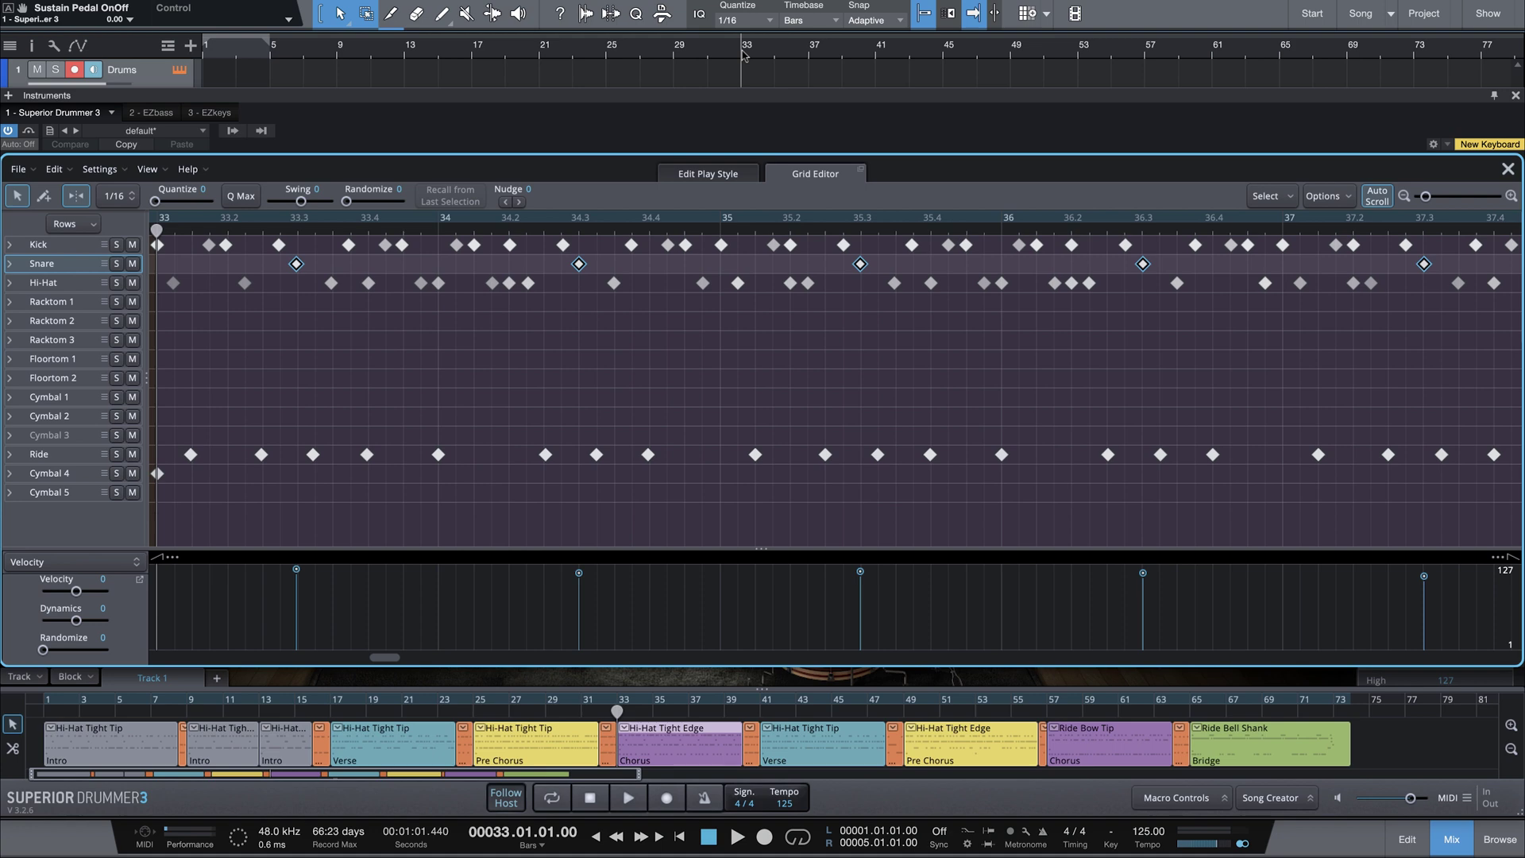
{"action": "key", "text": "space"}
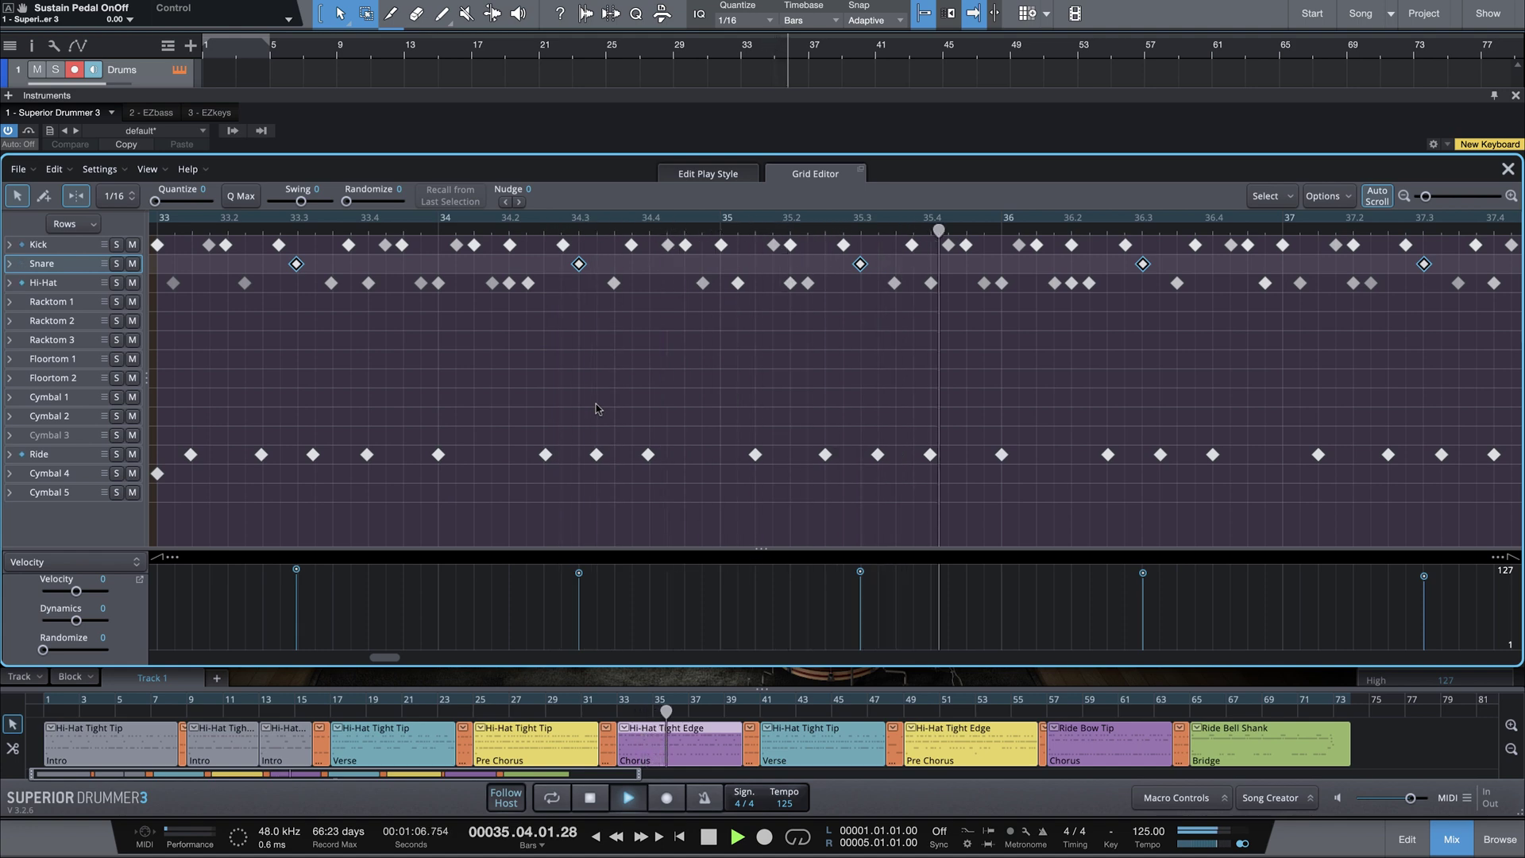
{"action": "key", "text": "space"}
In bar 34's first beat, move the loud kick a sixteenth earlier and the soft kick to the snare row a sixteenth later
{"action": "left_click", "coordinate": [475, 246]}
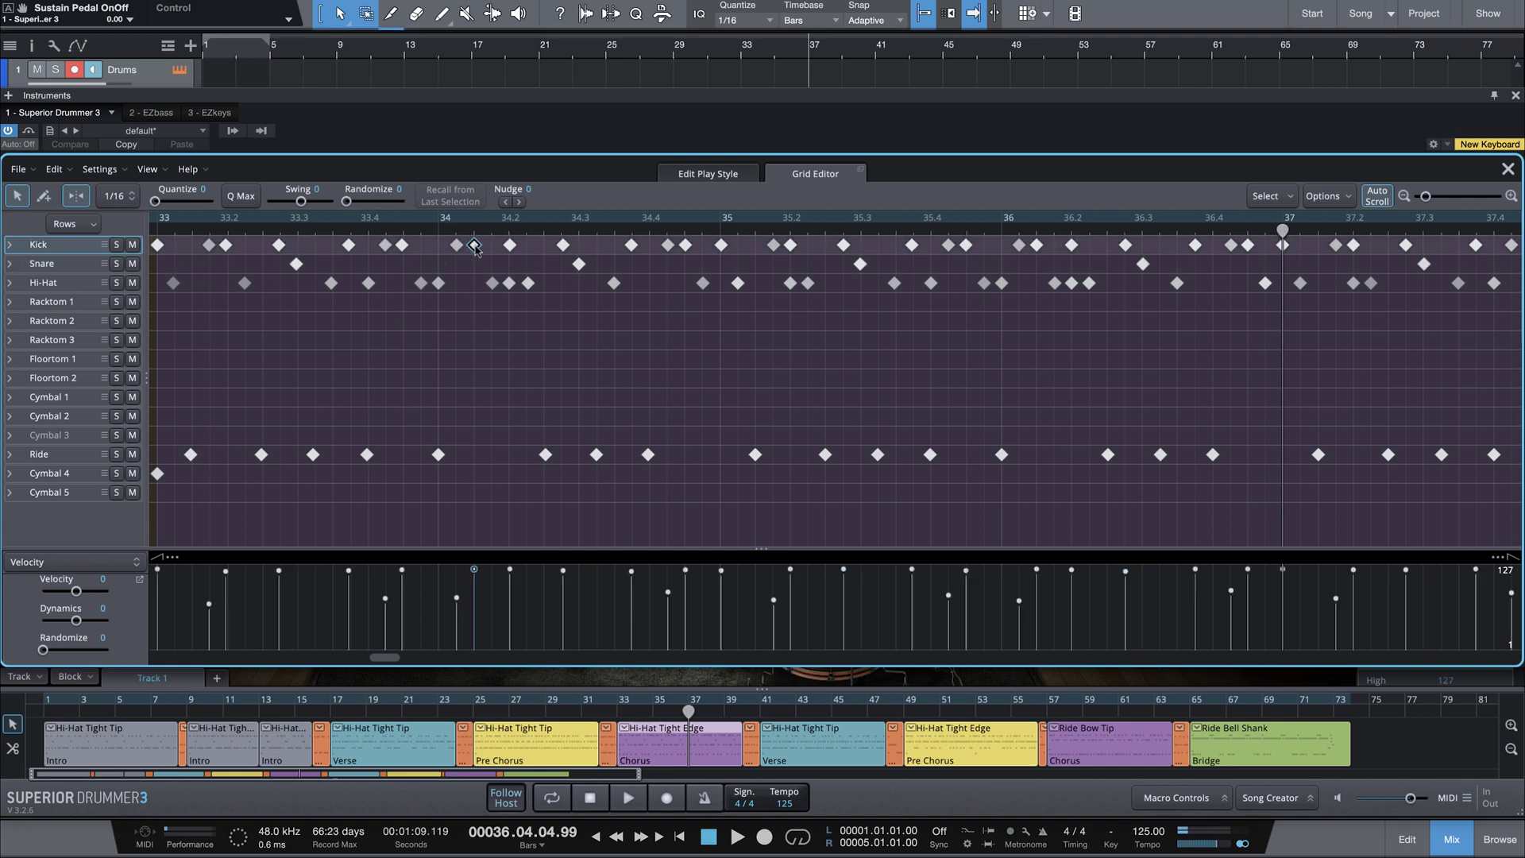
{"action": "left_click", "coordinate": [457, 246]}
{"action": "mouse_move", "coordinate": [456, 247]}
{"action": "left_mouse_down"}
{"action": "mouse_move", "coordinate": [456, 265]}
{"action": "mouse_move", "coordinate": [474, 263]}
{"action": "mouse_move", "coordinate": [455, 247]}
{"action": "left_mouse_up"}
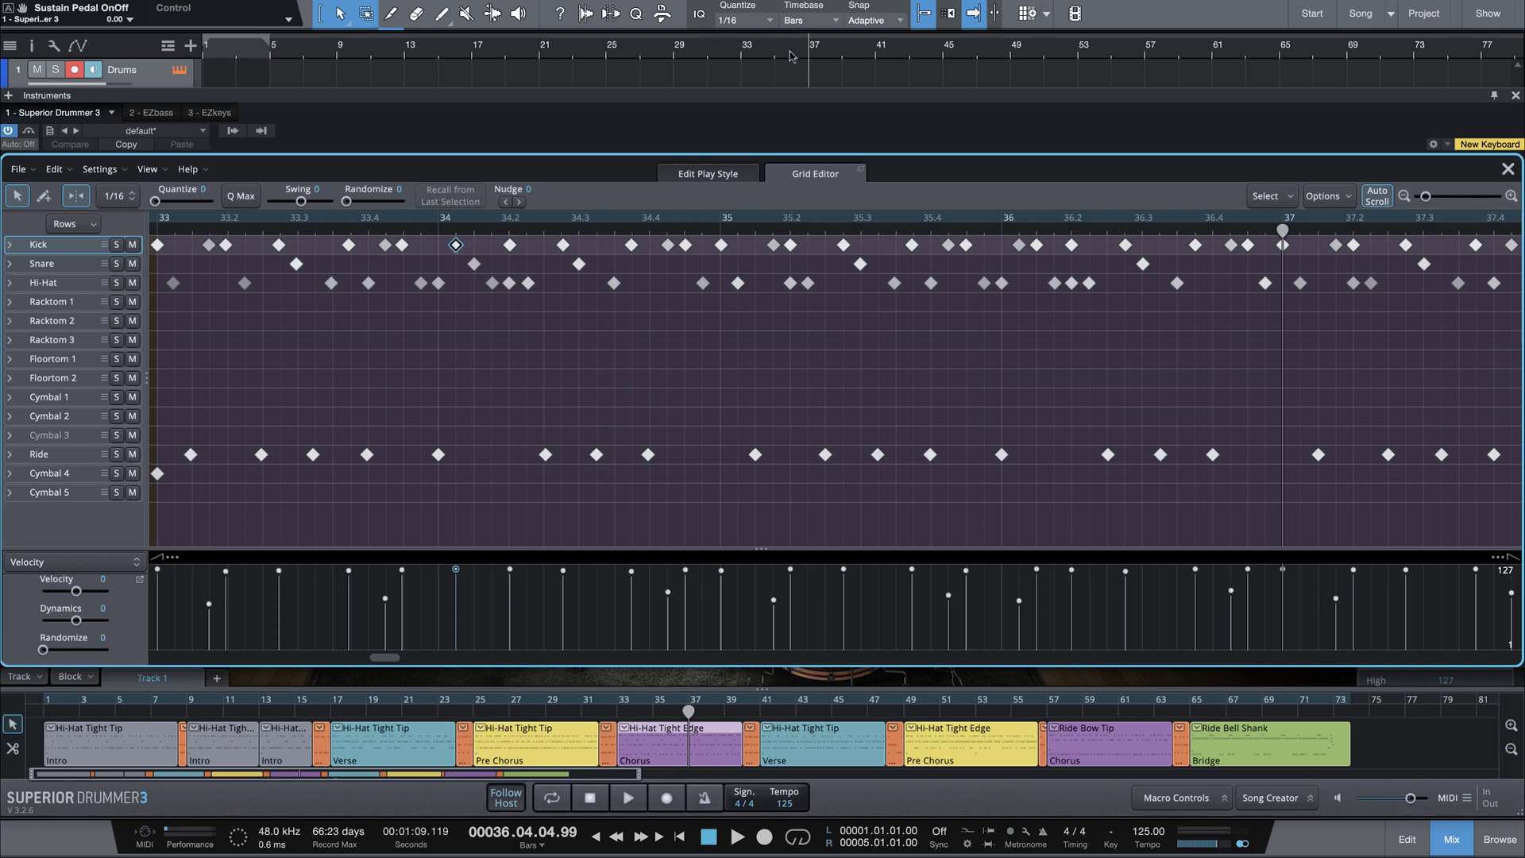
Play back the Chorus from bar 33 and select the new snare hit in bar 34's first beat
{"action": "left_click", "coordinate": [739, 58]}
{"action": "key", "text": "space"}
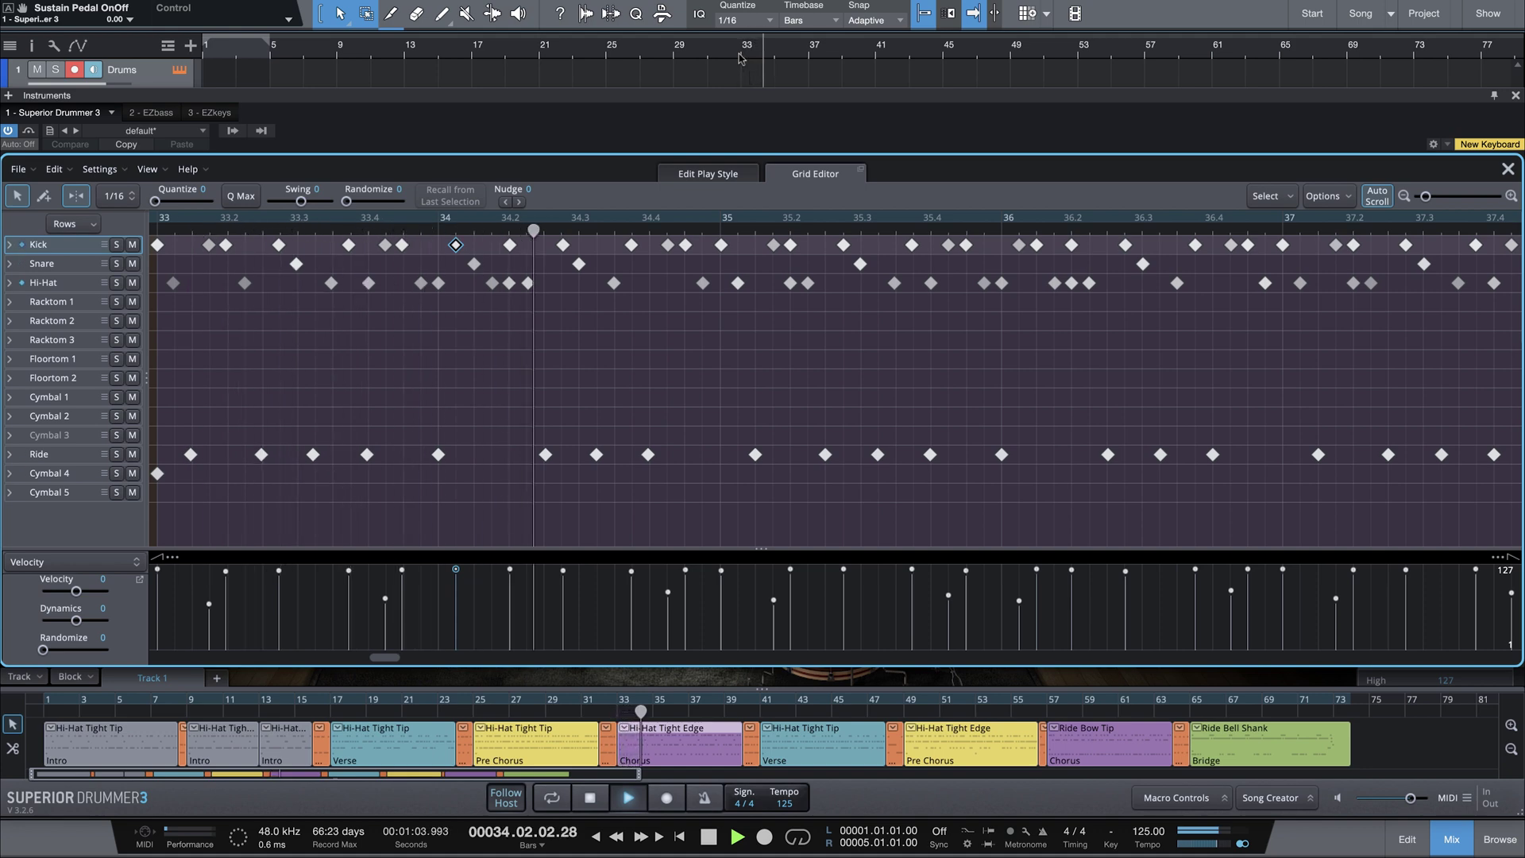
{"action": "key", "text": "space"}
{"action": "left_click", "coordinate": [474, 264]}
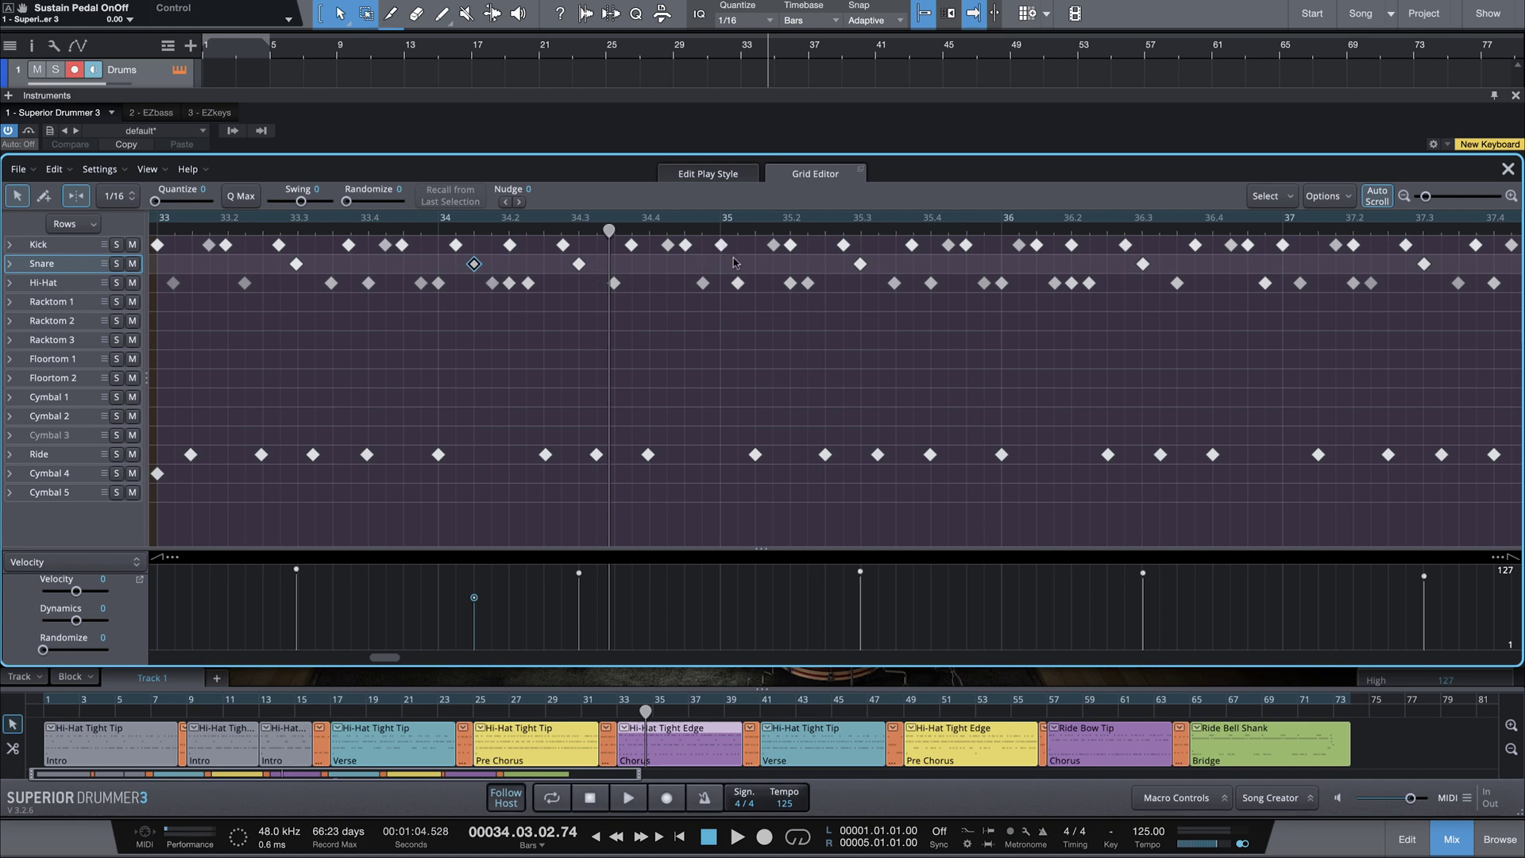
Swap the opening kick and hi-hat positions in bars 35 and 37, and repeat bar 34's kick and snare change in bar 36
{"action": "left_click", "coordinate": [721, 245]}
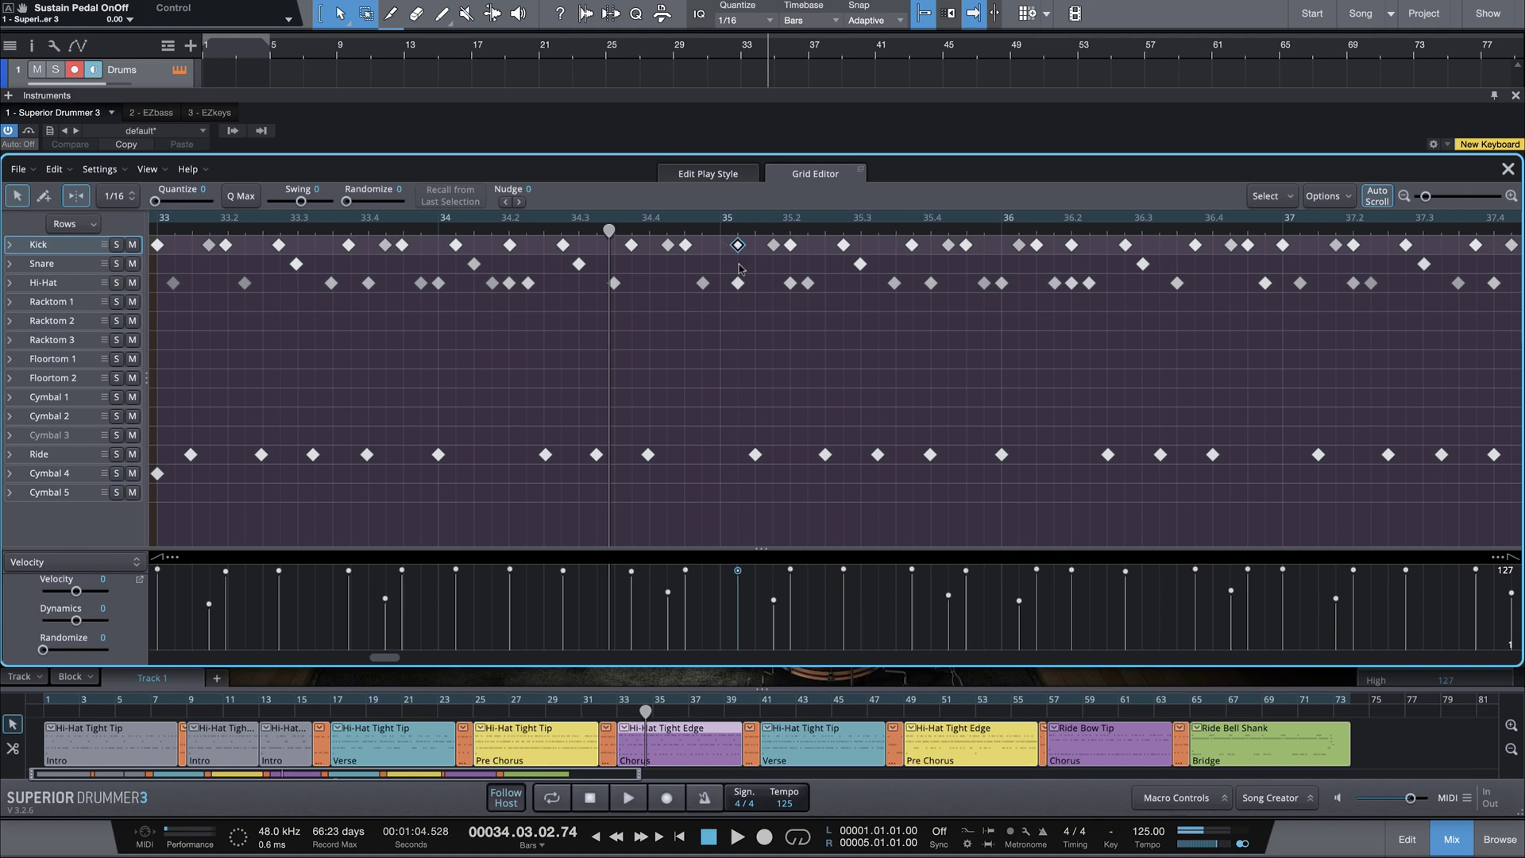
{"action": "left_click_drag", "start_coordinate": [738, 283], "coordinate": [721, 283]}
{"action": "mouse_move", "coordinate": [1020, 246]}
{"action": "left_mouse_down"}
{"action": "mouse_move", "coordinate": [1019, 263]}
{"action": "mouse_move", "coordinate": [1027, 247]}
{"action": "left_mouse_up"}
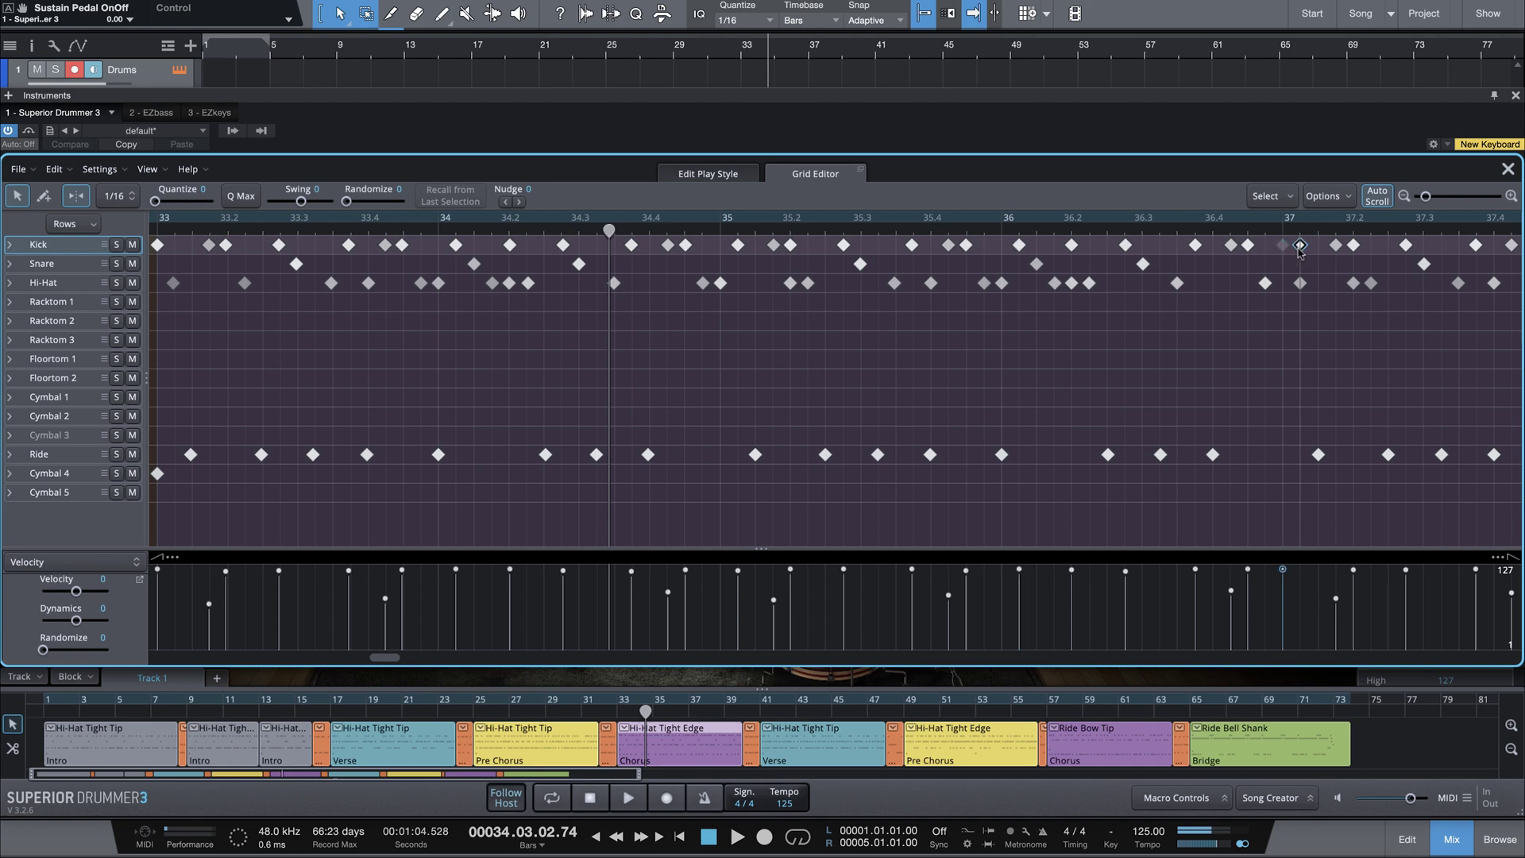
{"action": "left_click", "coordinate": [1299, 285]}
Repeat bar 34's kick and snare change in bar 38, and swap the opening kick and hi-hat positions in bar 39
{"action": "scroll", "coordinate": [1291, 291], "scroll_direction": "right", "scroll_amount": 5}
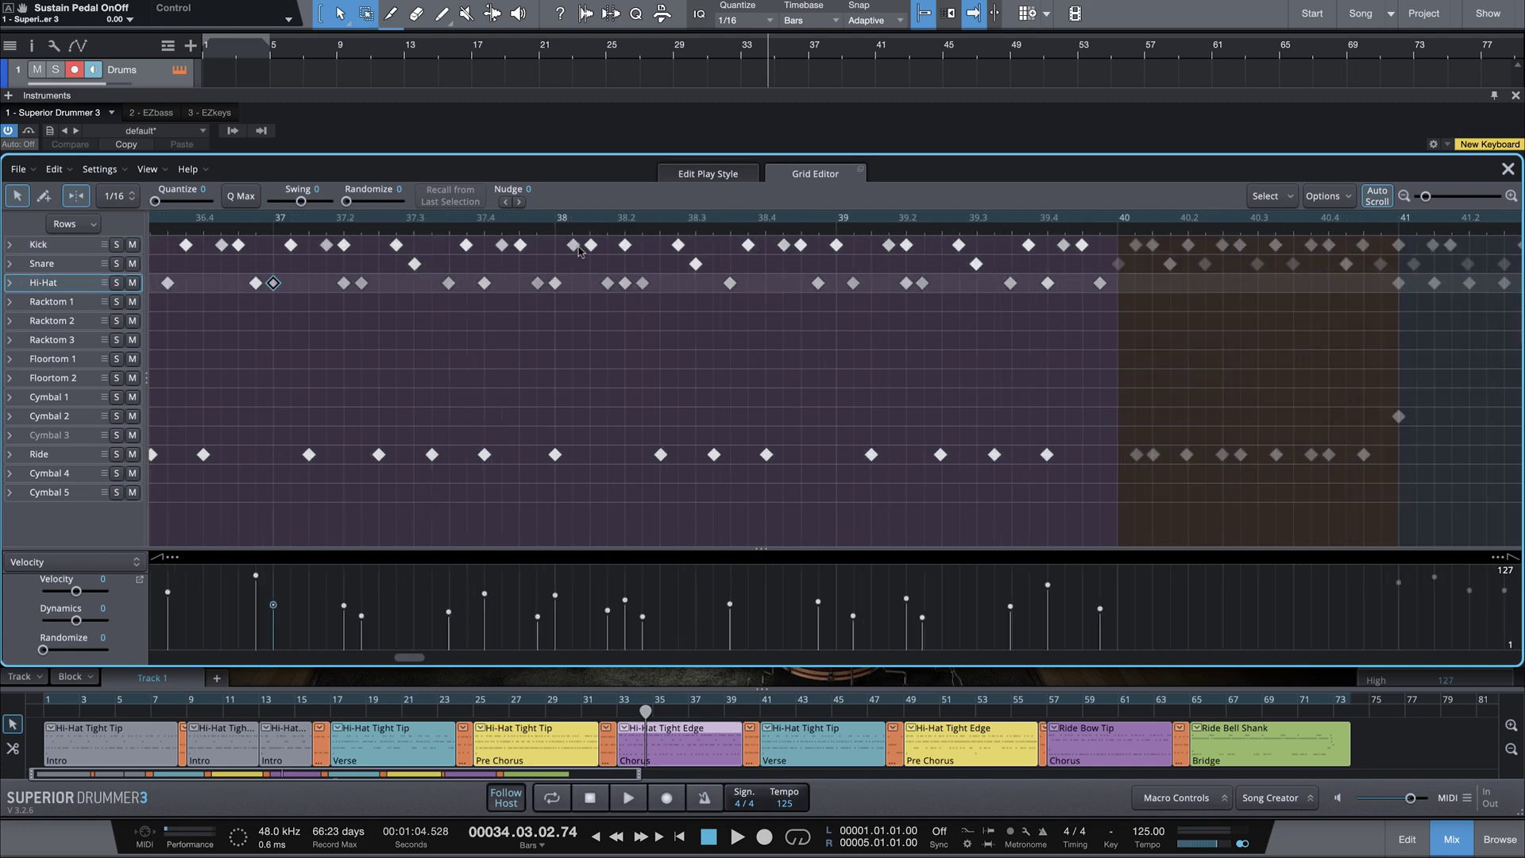
{"action": "left_click", "coordinate": [572, 245]}
{"action": "left_click_drag", "start_coordinate": [582, 263], "coordinate": [592, 263]}
{"action": "left_click", "coordinate": [582, 248]}
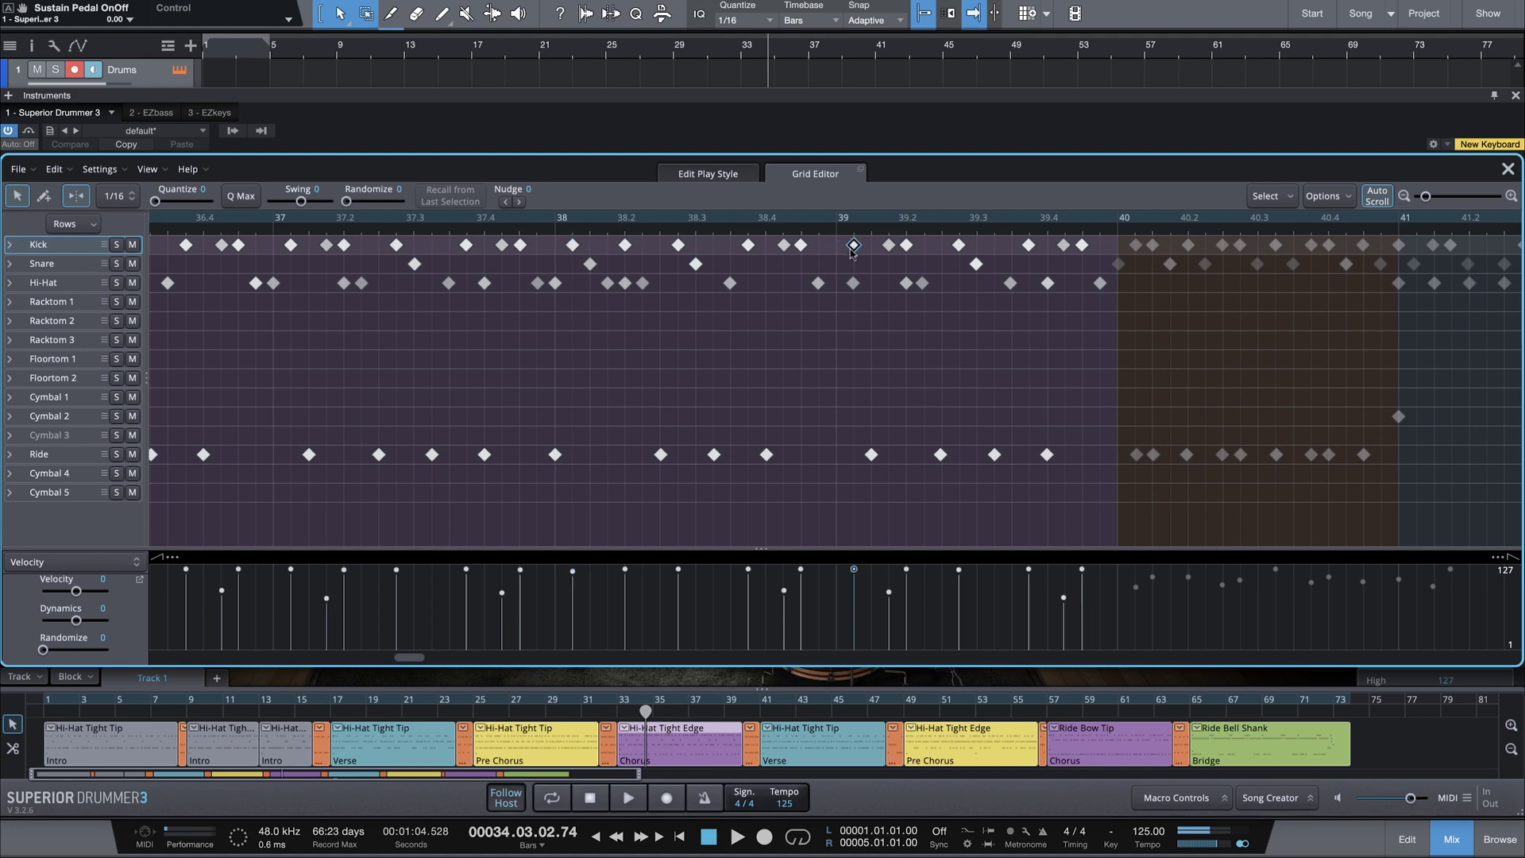
{"action": "left_click_drag", "start_coordinate": [852, 286], "coordinate": [840, 291]}
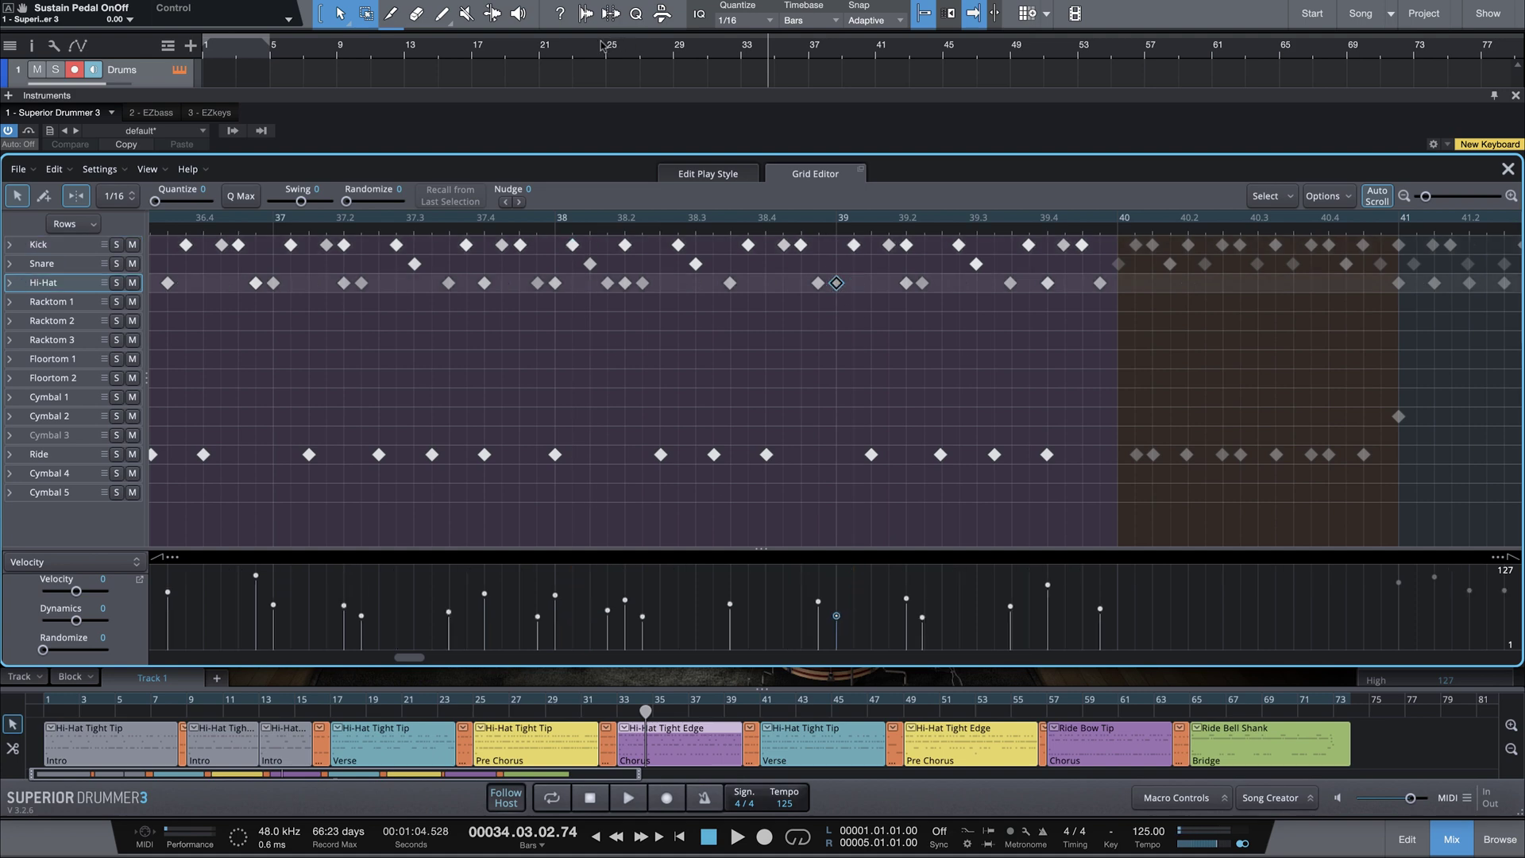
Play back the reworked Chorus from bar 33
{"action": "left_click", "coordinate": [743, 48]}
{"action": "key", "text": "space"}
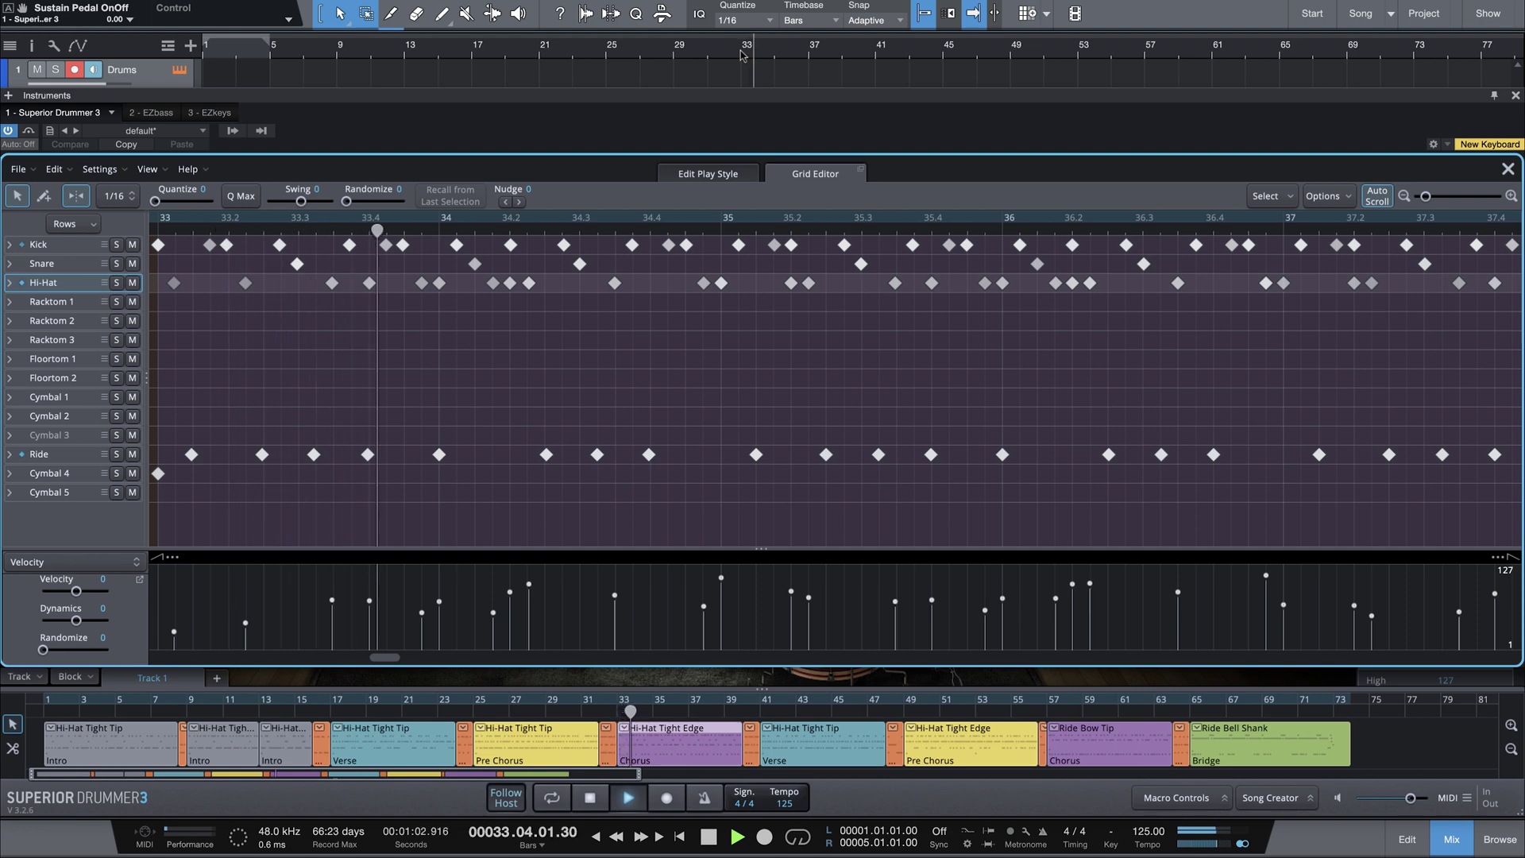